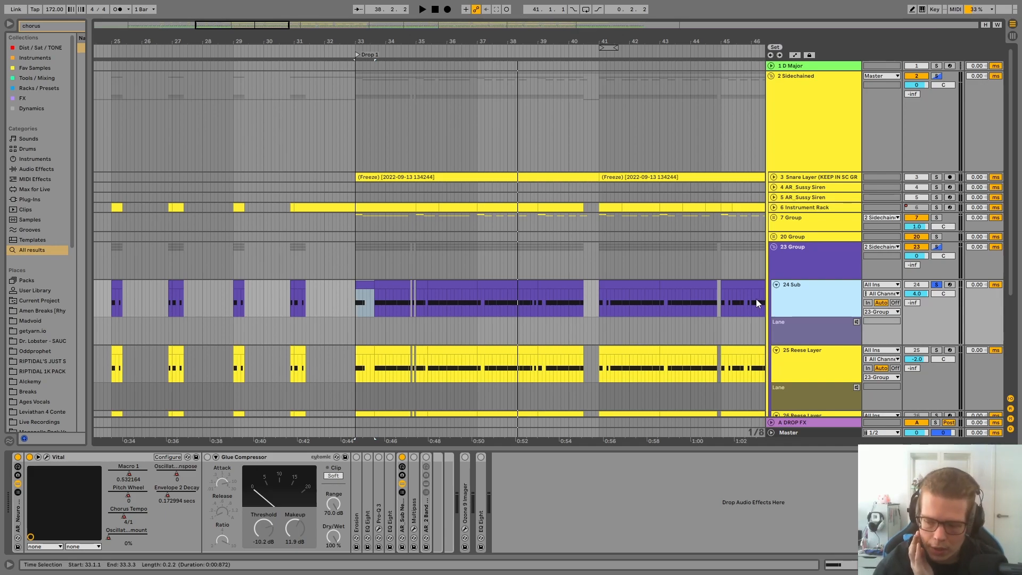
Step: Unsolo the Sub track, place the insert marker at 32.4.3 just before Drop 1, and show the Sub track's device chain
key(s)
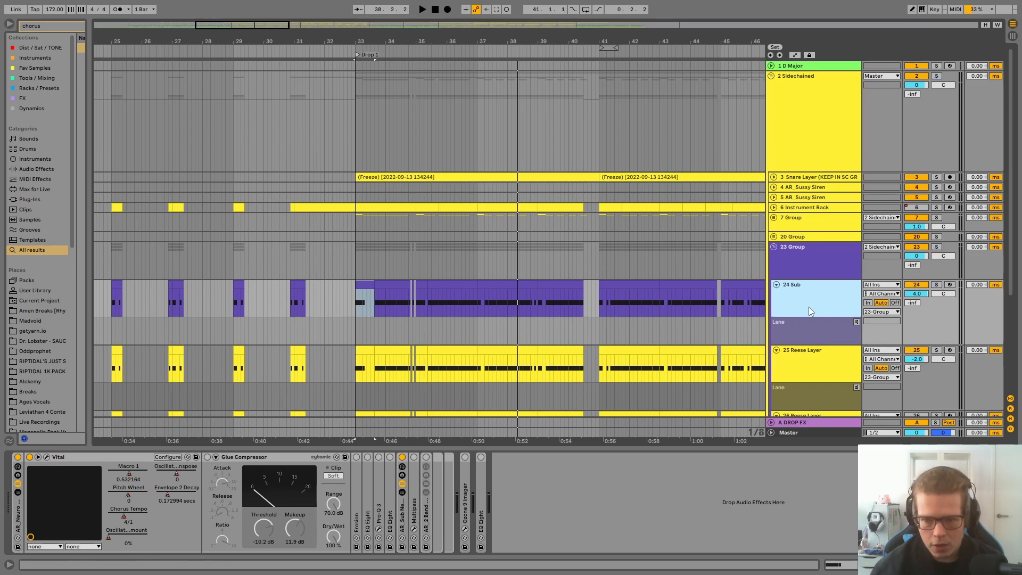
click(351, 269)
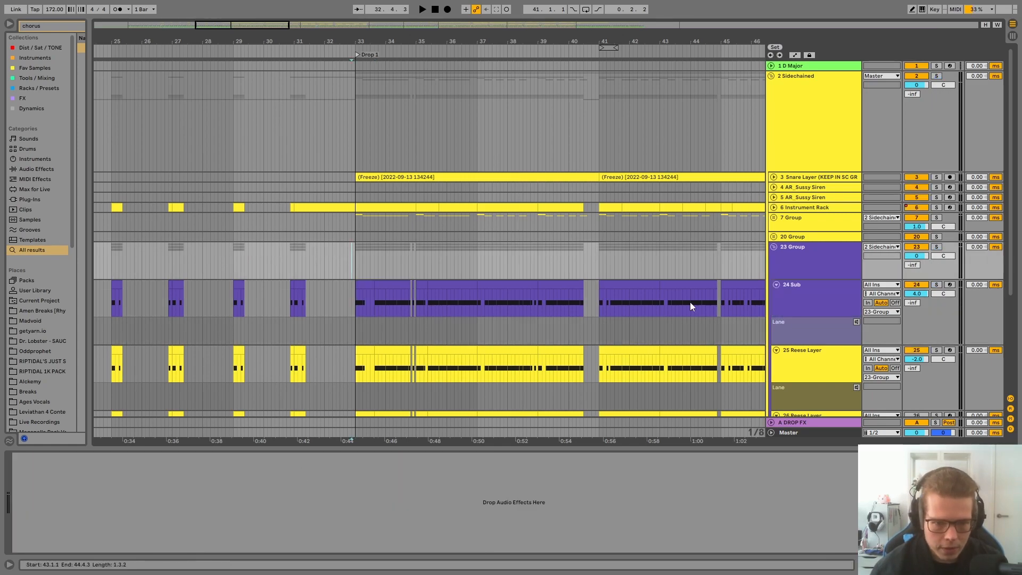
click(670, 281)
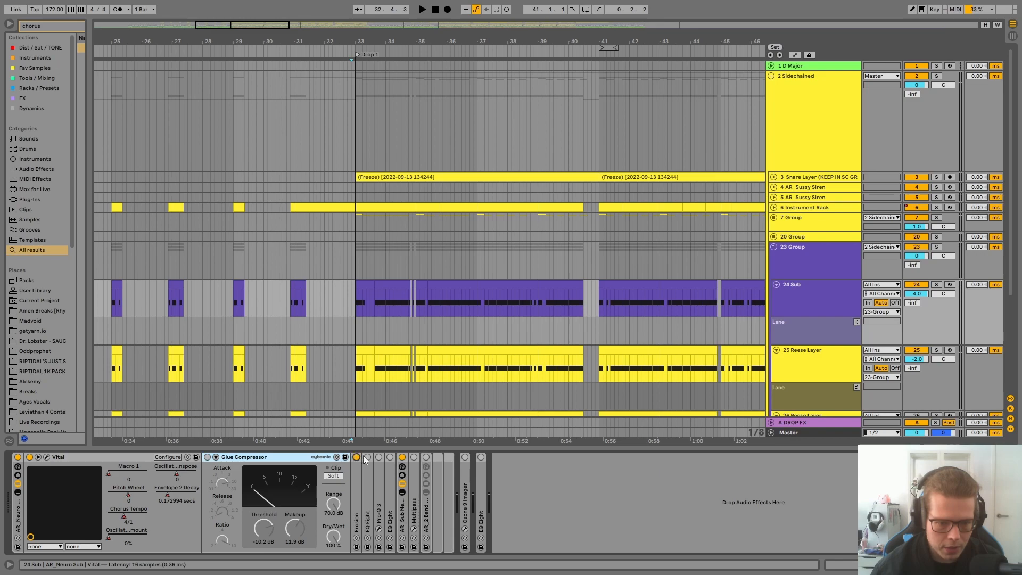
Step: Enable the Sub track's Glue Compressor, Erosion, Pro-Q 3, Multipass, Ozone 9 Imager and all three EQ Eight devices
click(207, 456)
click(367, 457)
click(378, 457)
click(389, 457)
click(402, 456)
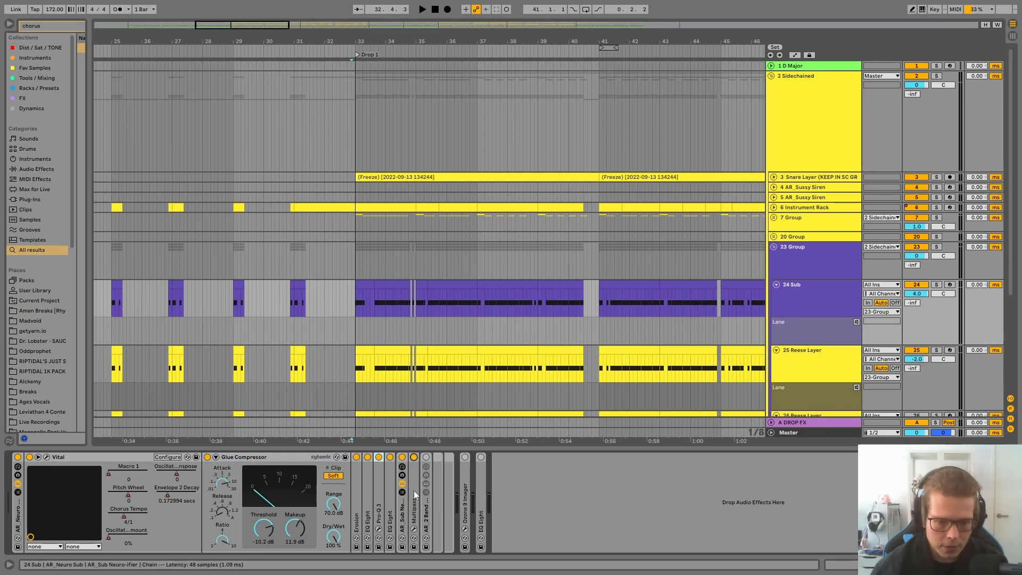
click(465, 457)
click(481, 457)
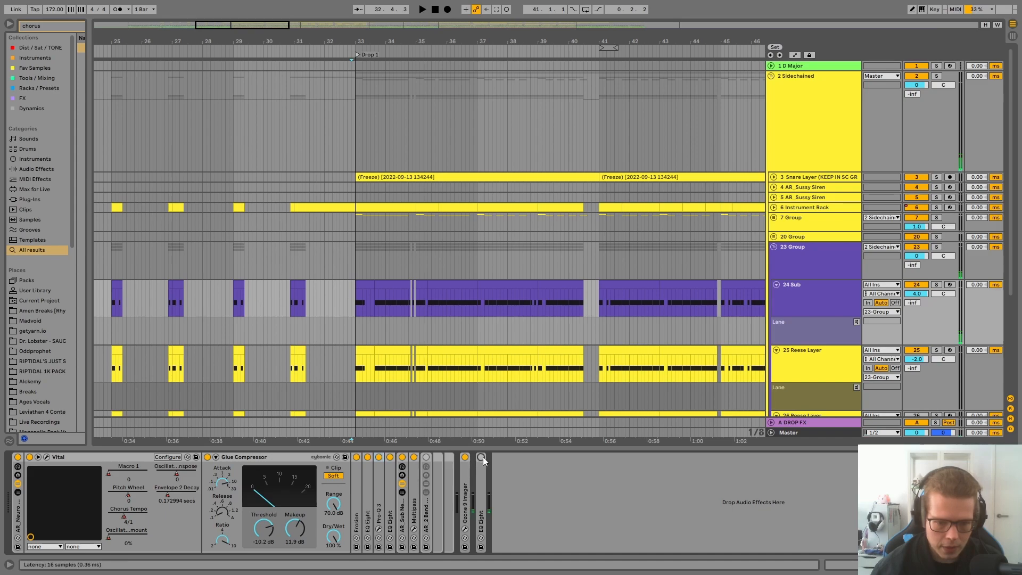
Step: Play Drop 1 in the full mix from 32.4.3 with the Sub effects active, and stop playback
click(823, 295)
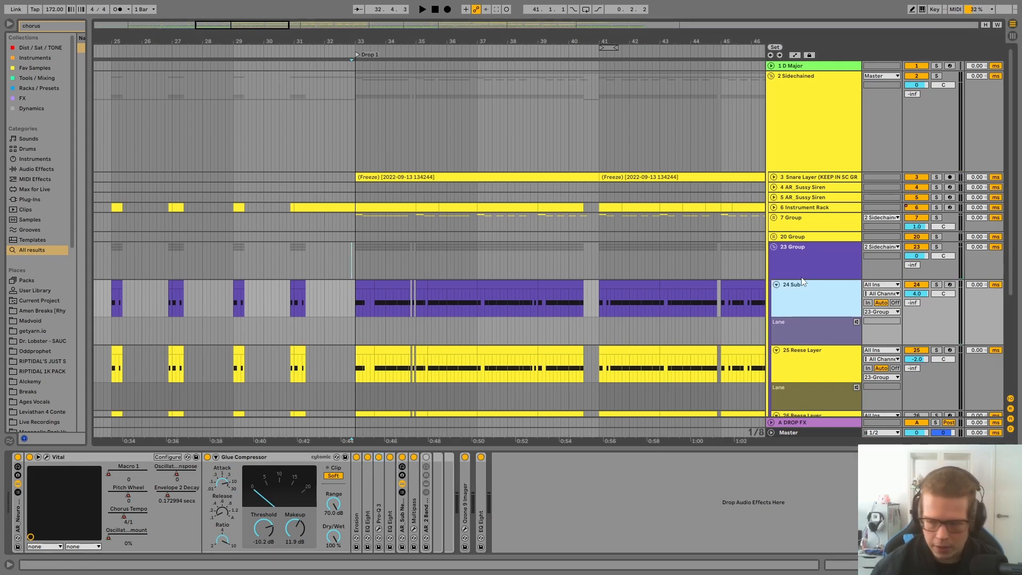
key(space)
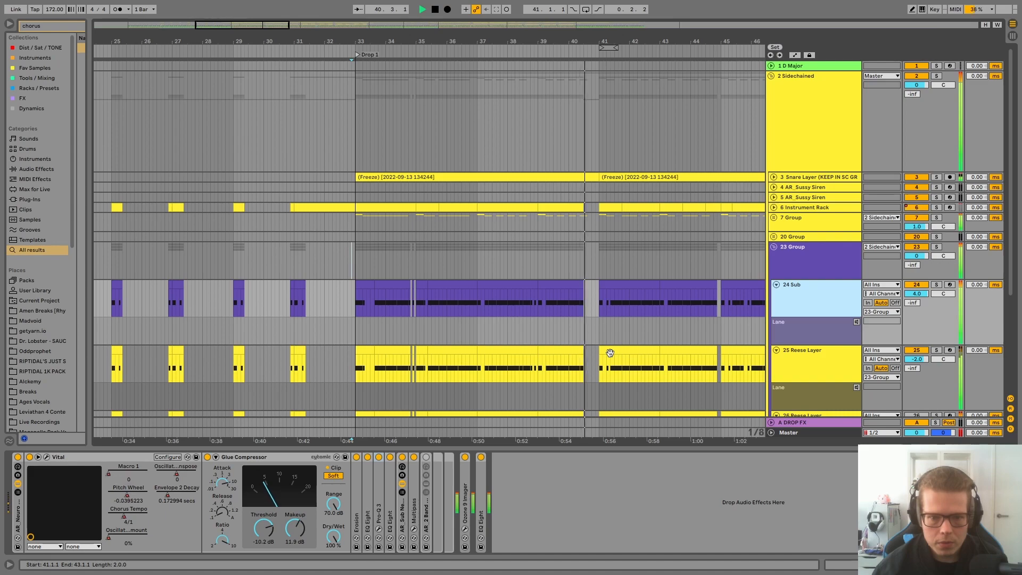
click(370, 283)
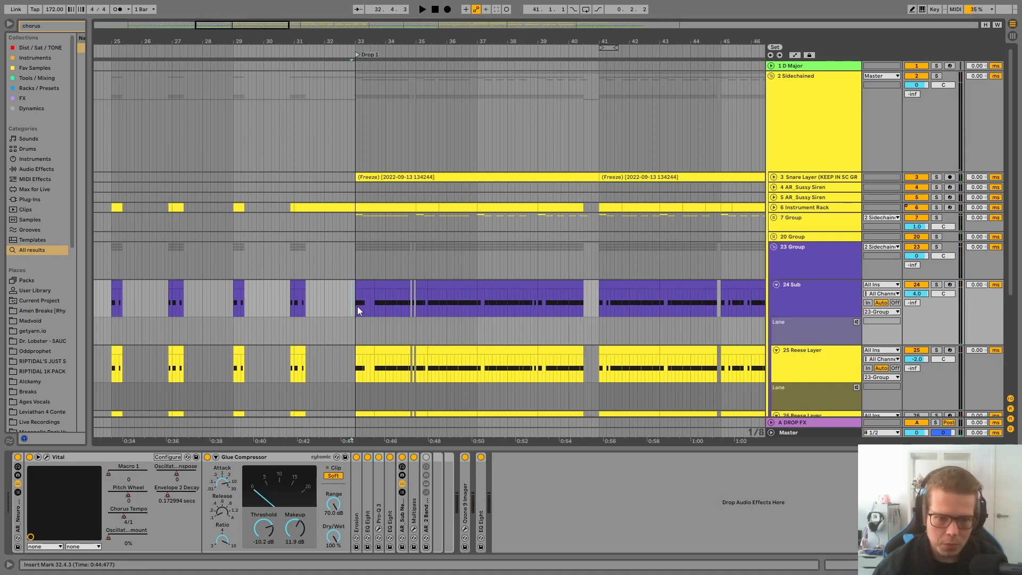
Step: Solo the Sub track and play its part from the start of Drop 1 at 33.1.1
drag(355, 306, 374, 303)
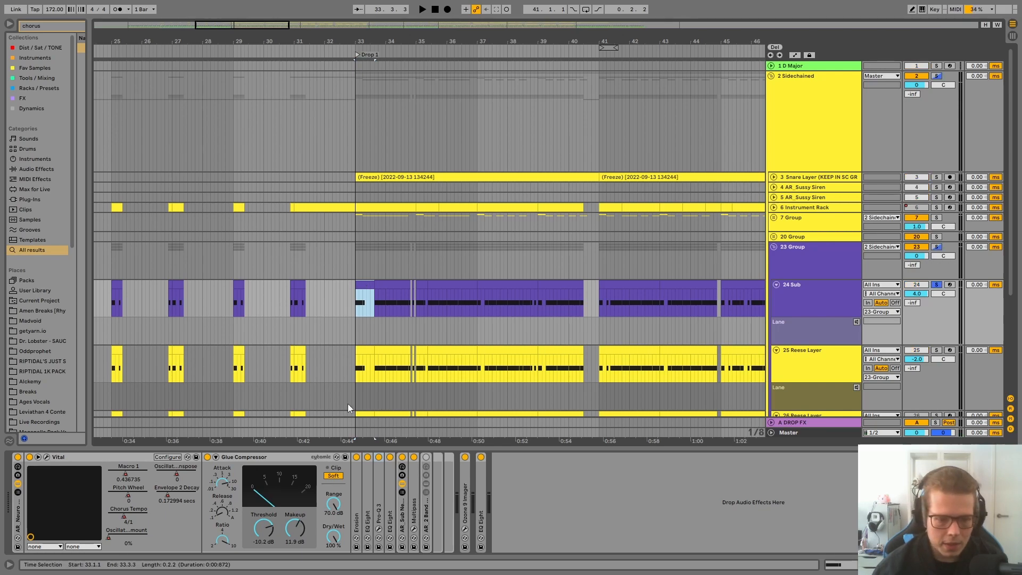
key(space)
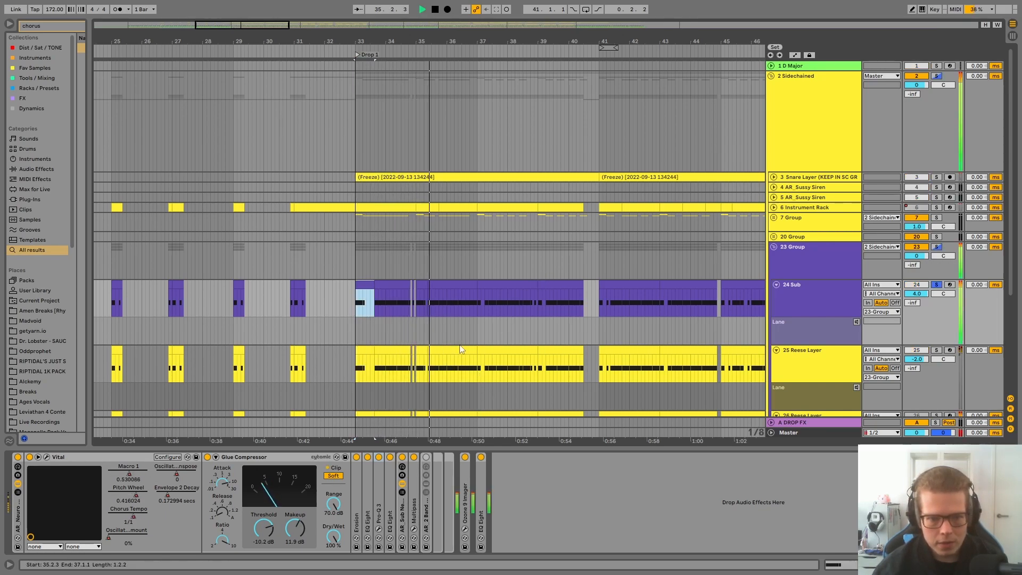
click(454, 307)
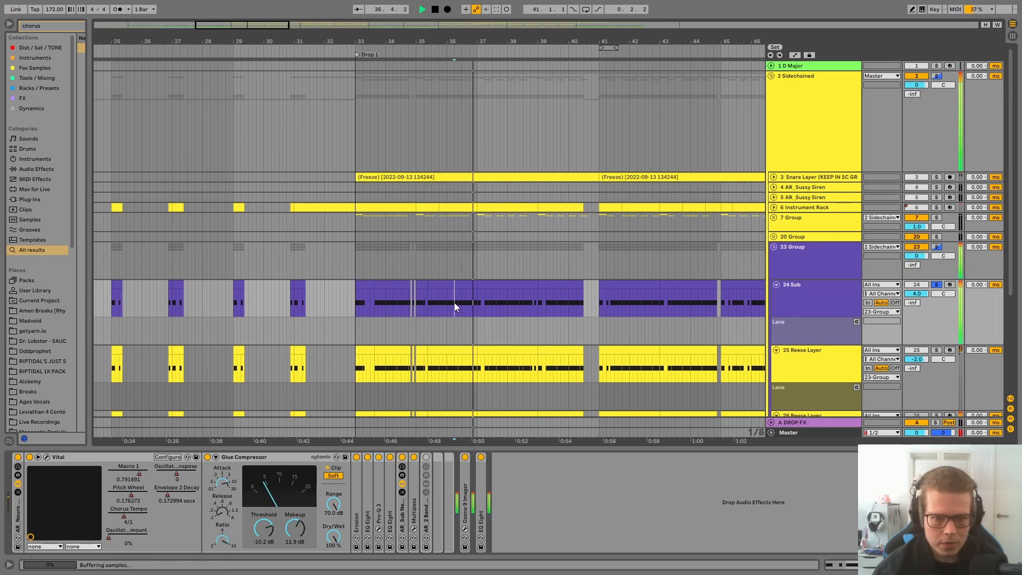
click(358, 285)
Step: Select the Sub range 33.1.1 to 33.3.3 and play from there, comparing the sound with Multipass bypassed and enabled
scroll(373, 309, up, 3)
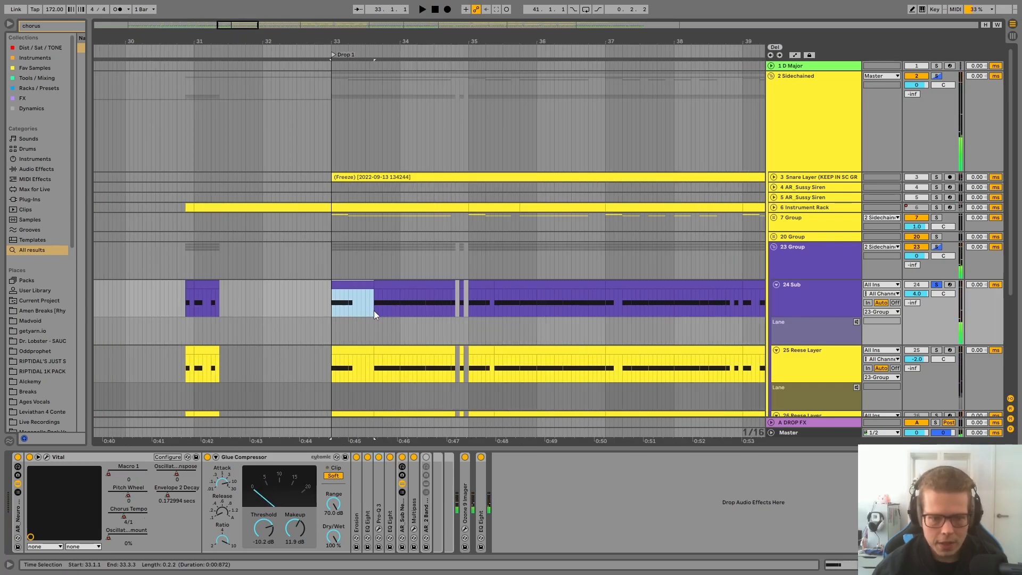
click(336, 308)
scroll(371, 338, down, 3)
scroll(343, 305, up, 5)
scroll(327, 298, down, 4)
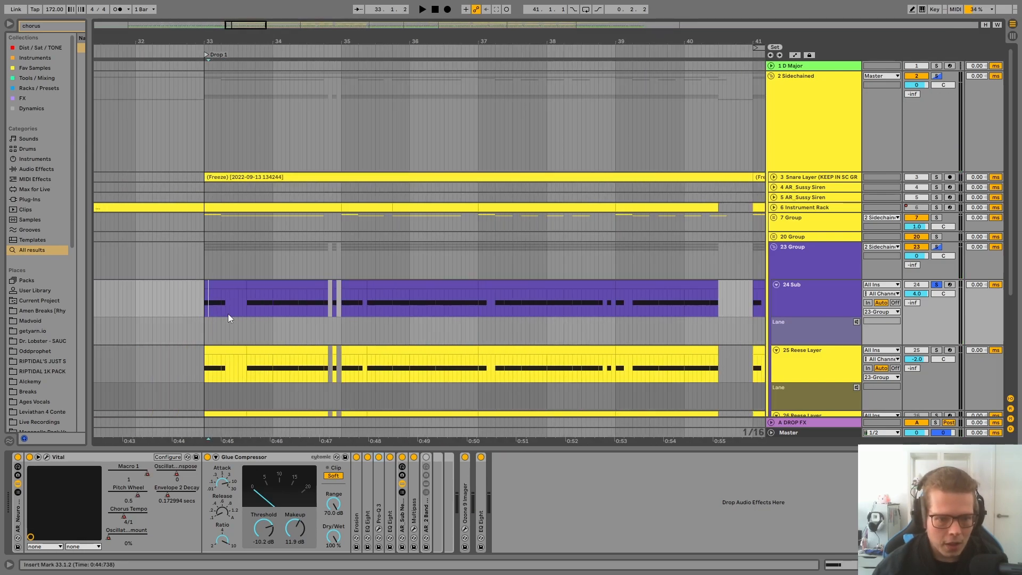
click(596, 509)
drag(266, 297, 308, 301)
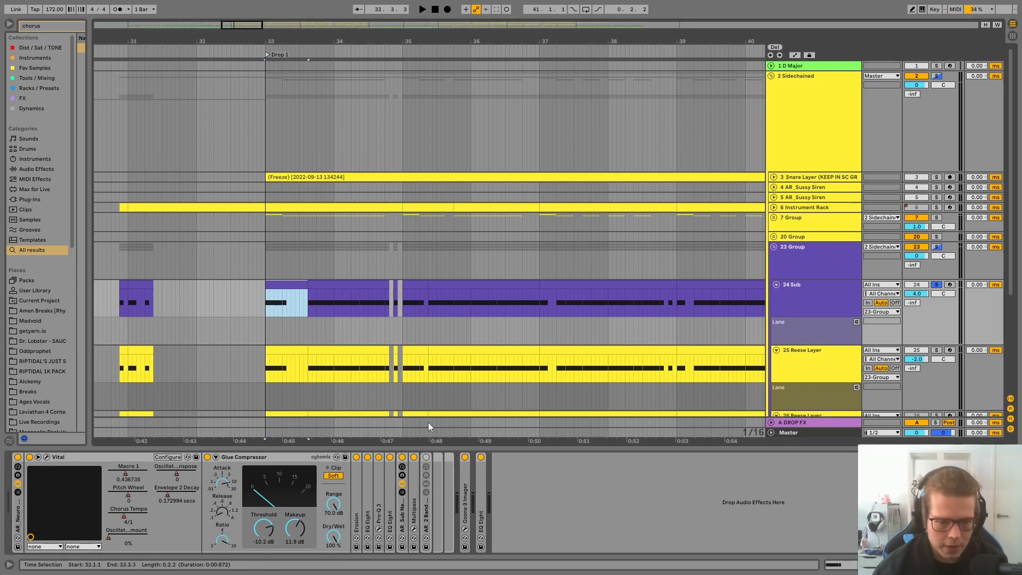
click(414, 458)
key(space)
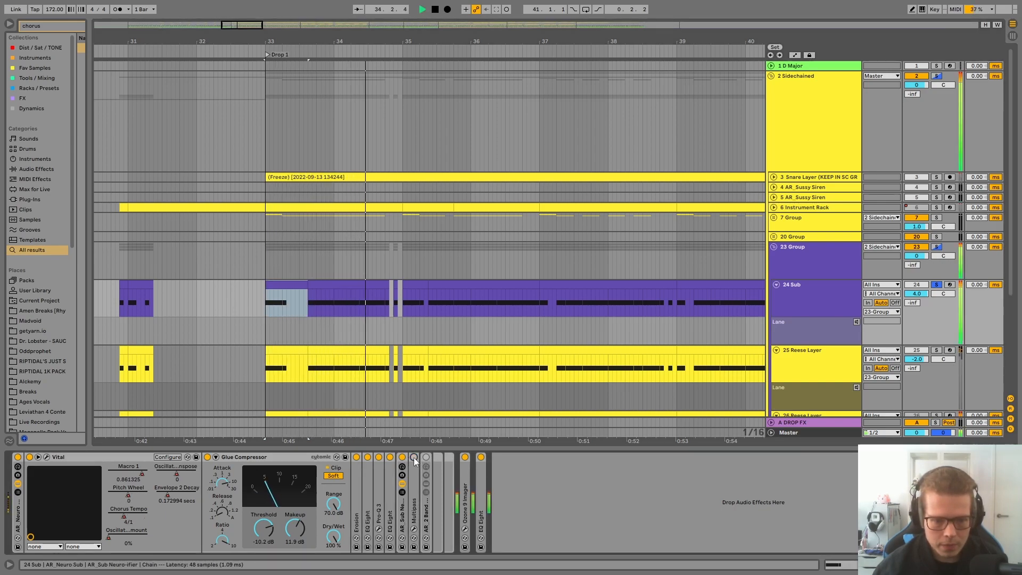
key(space)
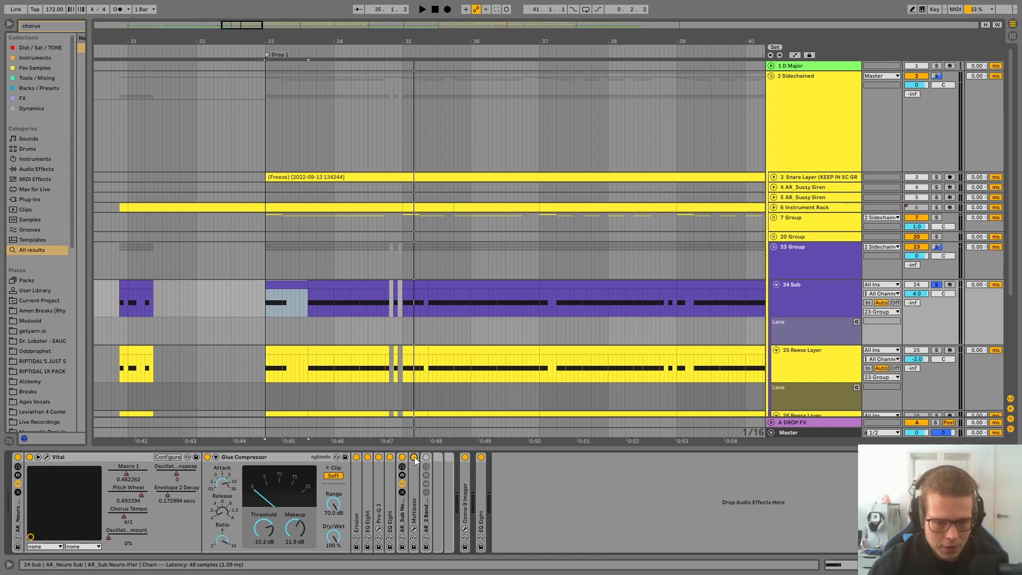
Step: Open the Sub track's Vital synth, review its effects and voice settings, and close the plug-in window
click(555, 452)
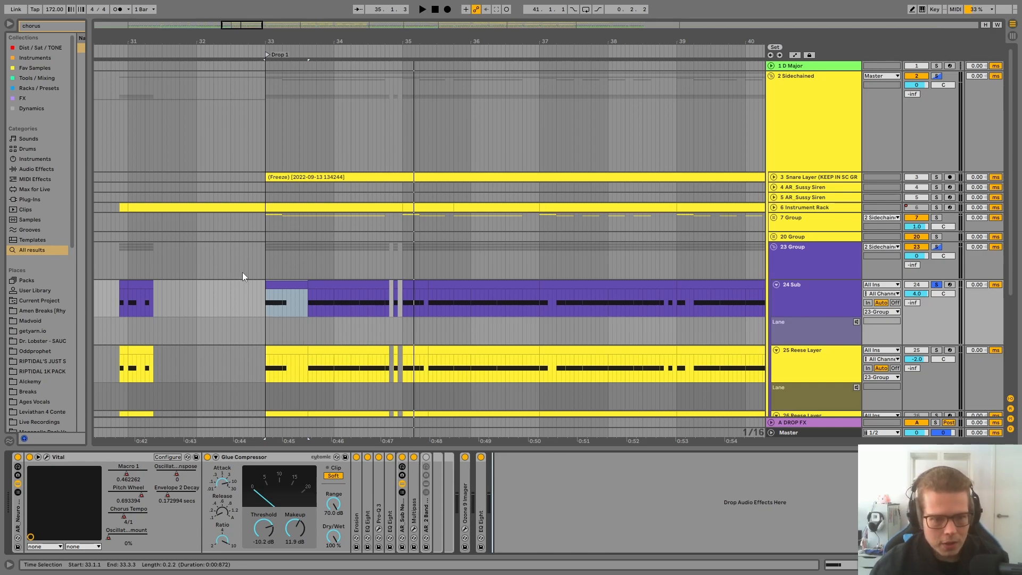
click(278, 292)
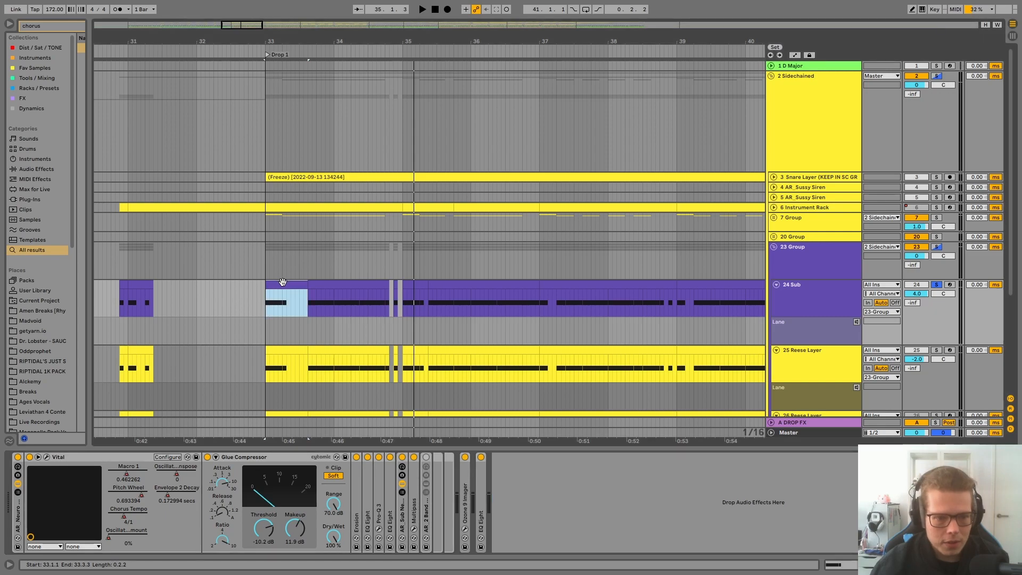
click(47, 456)
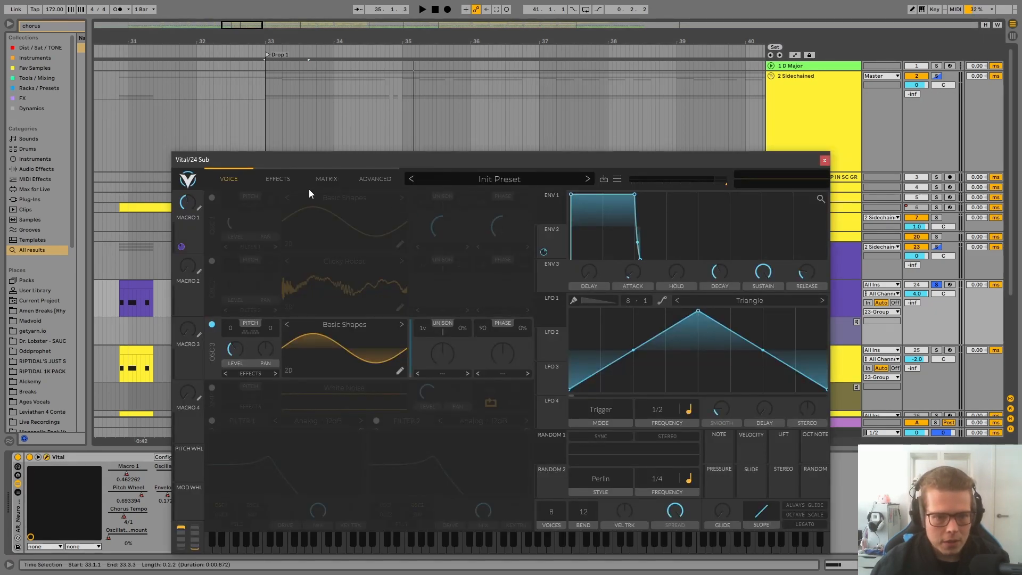
click(285, 179)
click(229, 179)
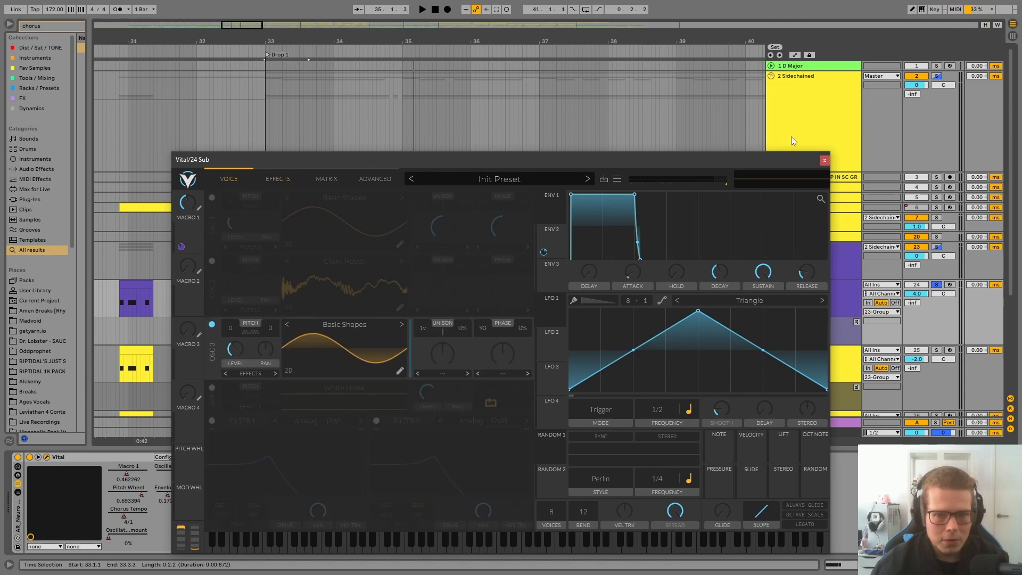
click(824, 162)
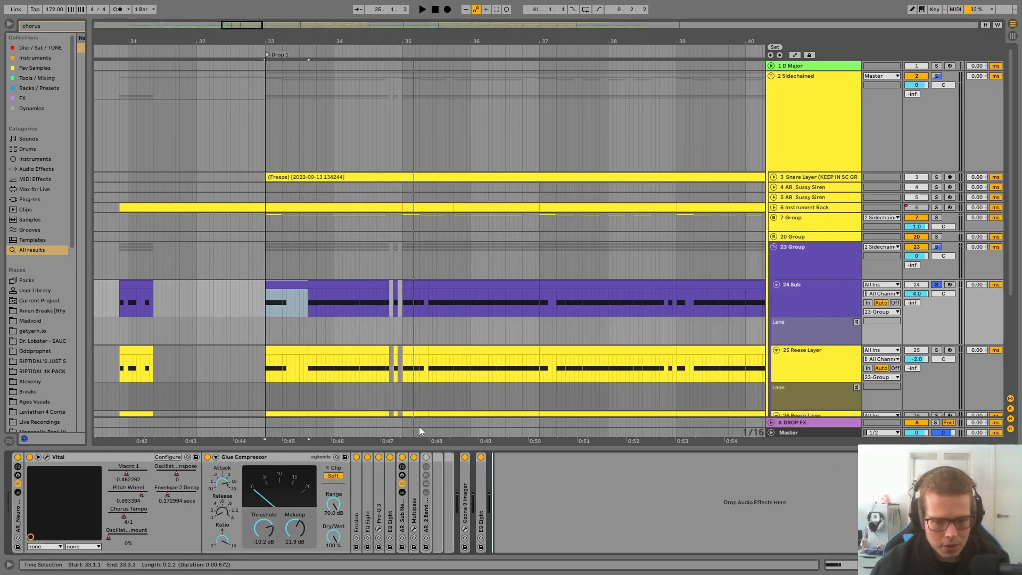
Step: Disable the individual effects after Vital on the Sub track, from Glue Compressor to the last EQ Eight, and play the dry sub
click(465, 457)
click(414, 457)
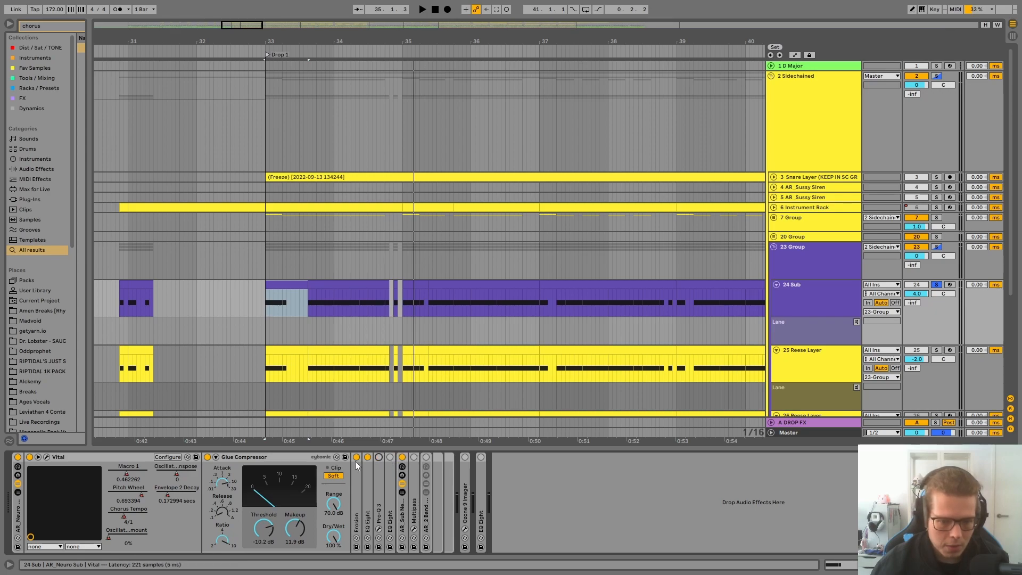
click(367, 457)
click(356, 457)
click(208, 457)
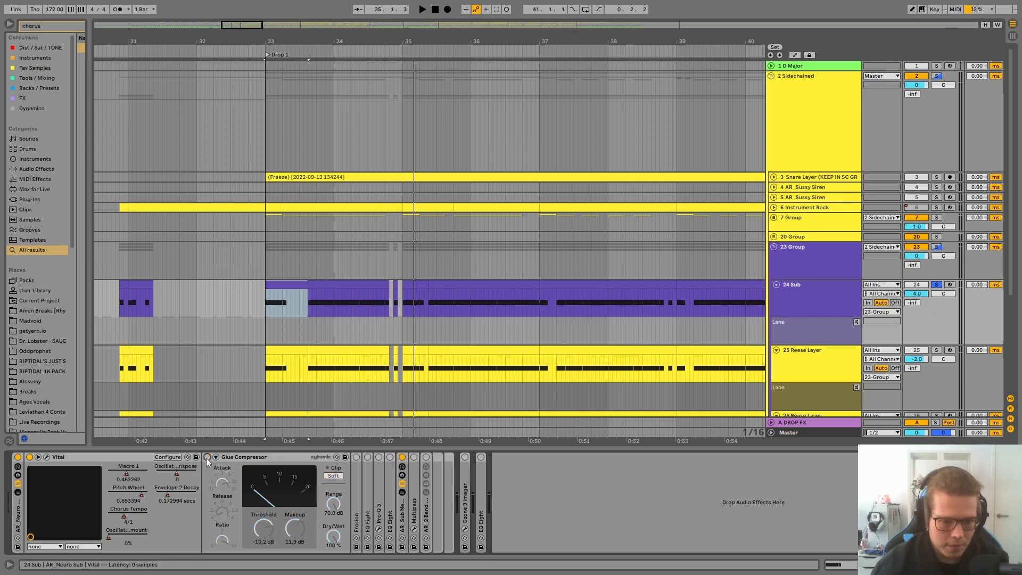
key(space)
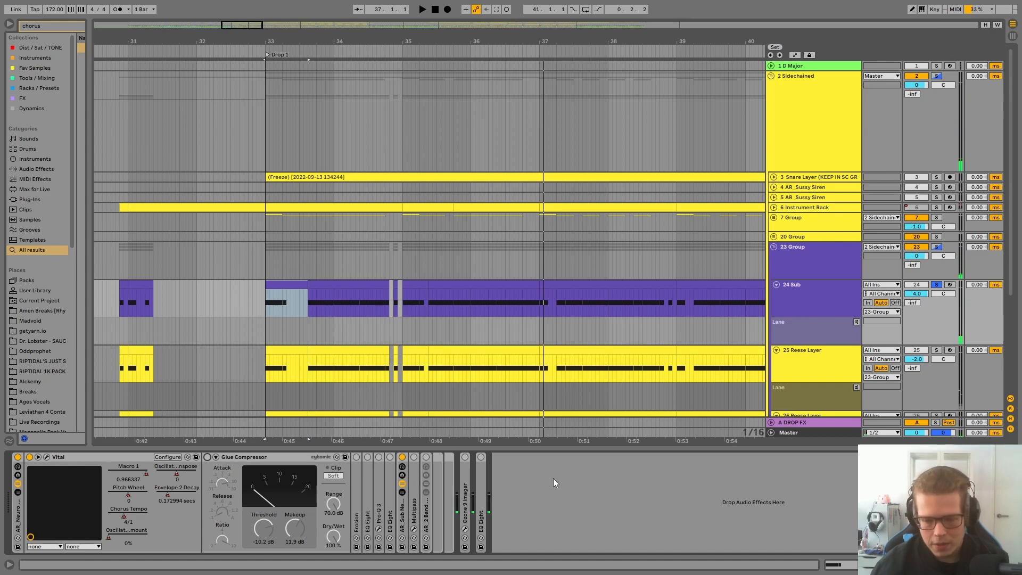
Step: Reopen Vital to examine envelope 2 and the Soft Clip distortion, and close the plug-in window
click(573, 499)
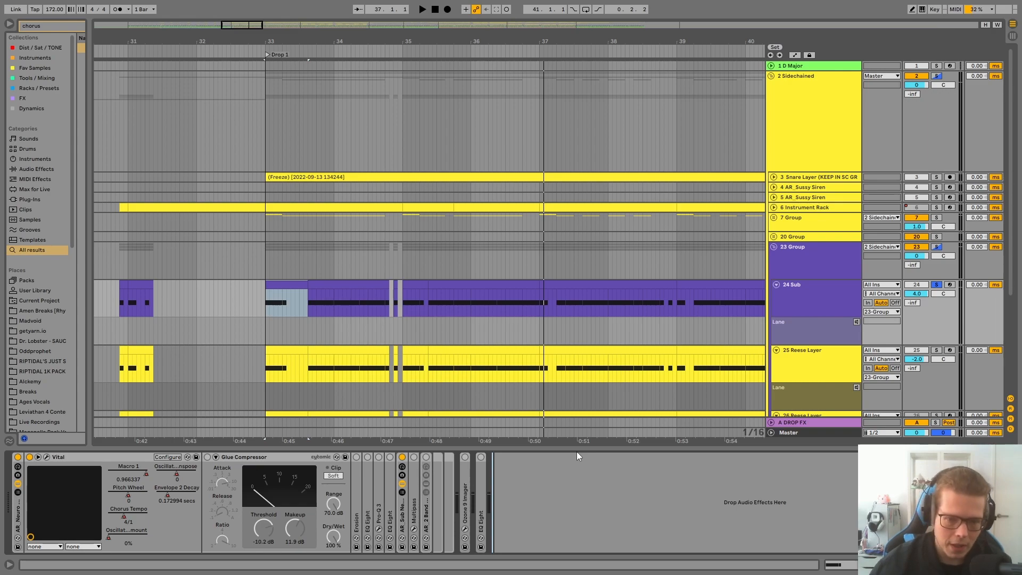
click(46, 456)
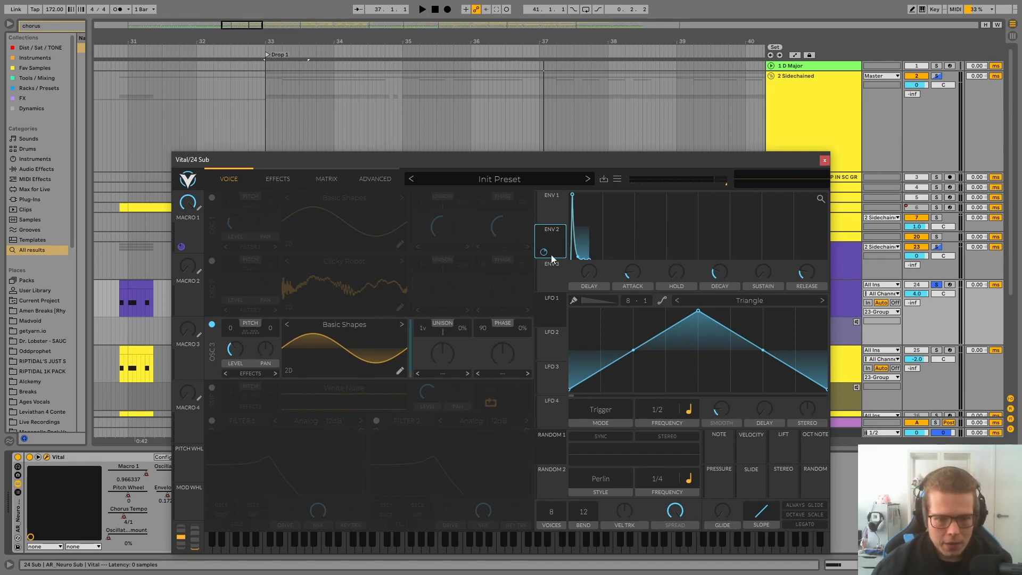
click(277, 179)
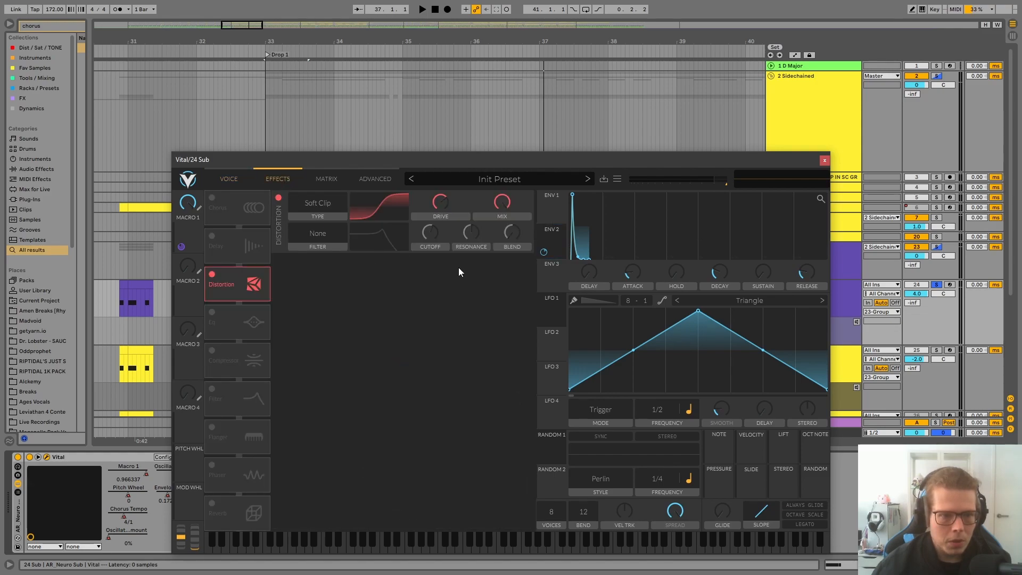
click(823, 160)
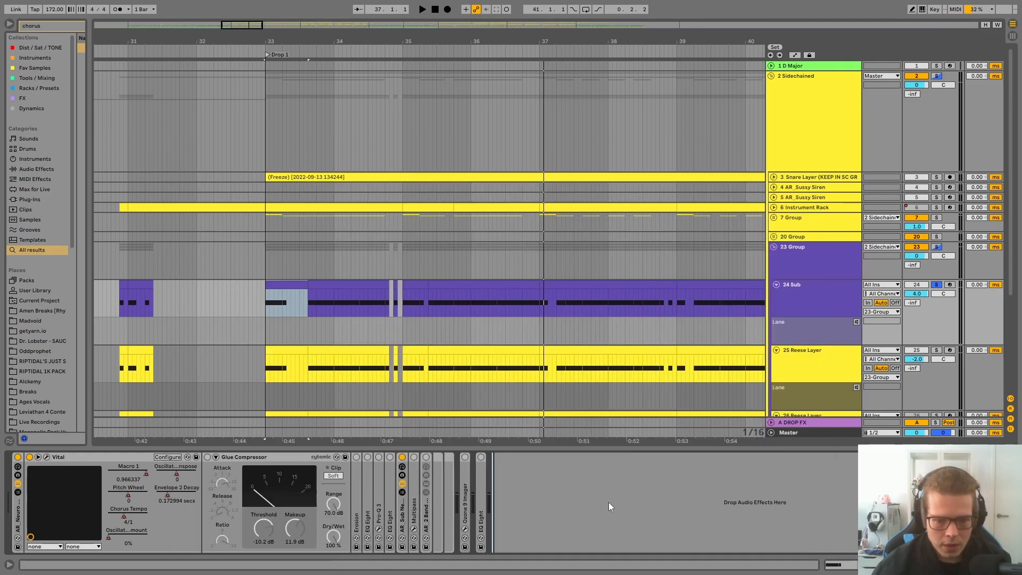
Step: Enable the Glue Compressor and start playback, then fold it and unfold and enable Erosion
click(207, 457)
key(space)
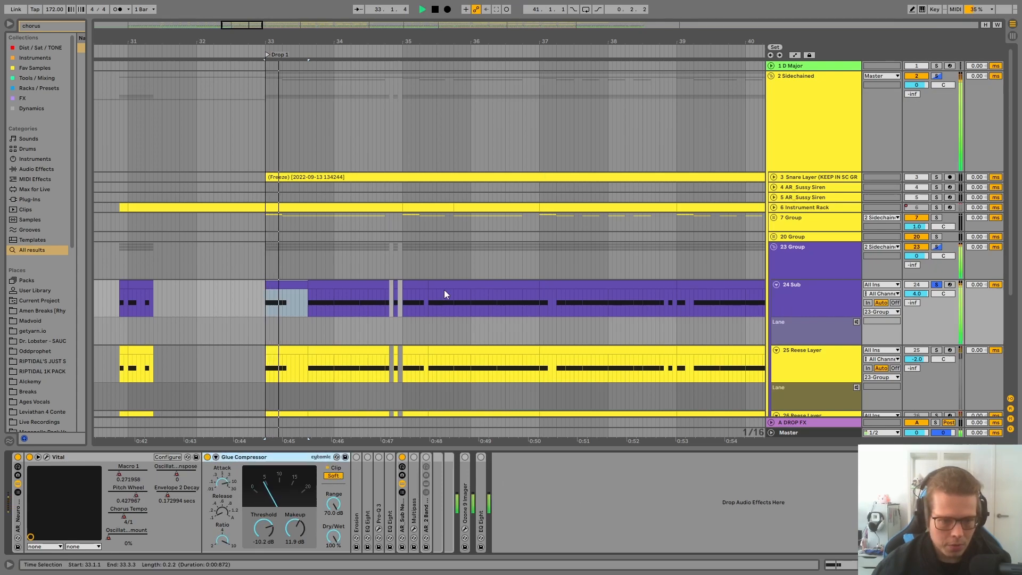
double_click(247, 458)
double_click(217, 479)
click(217, 457)
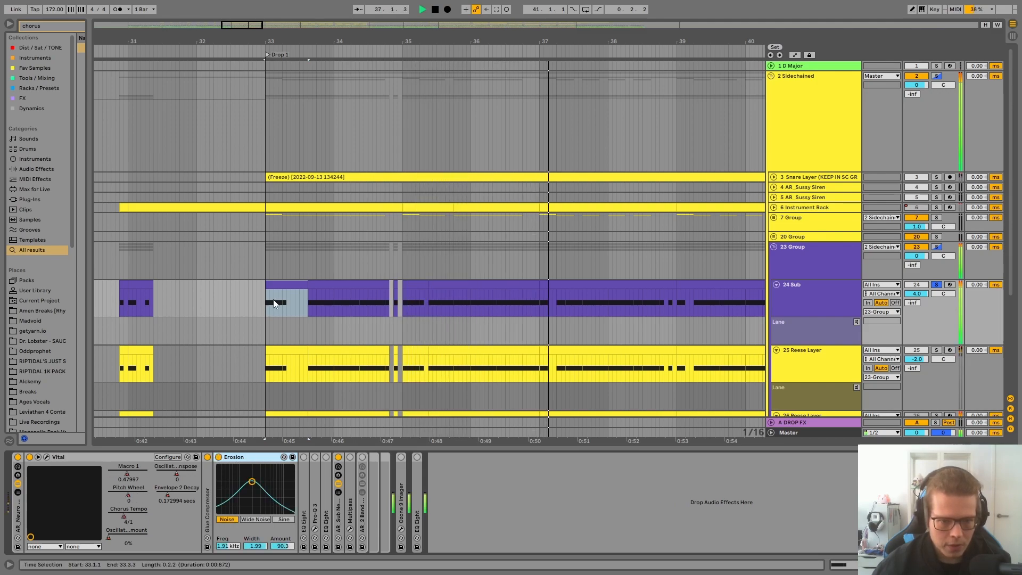
Step: Extend the Sub selection from 33.1.1 to bar 41 and loop those eight bars
key(minus)
shift+click(522, 298)
key(ctrl+l)
Step: Enable the EQ Eight after Erosion, fold Erosion, and unfold both this EQ Eight and the last one in the chain
double_click(305, 481)
click(303, 457)
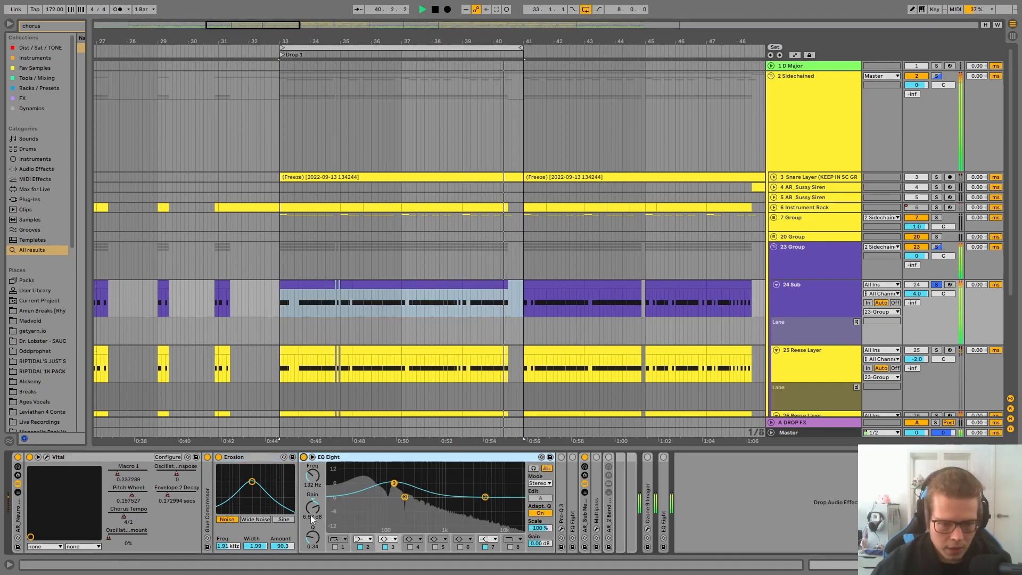
double_click(236, 455)
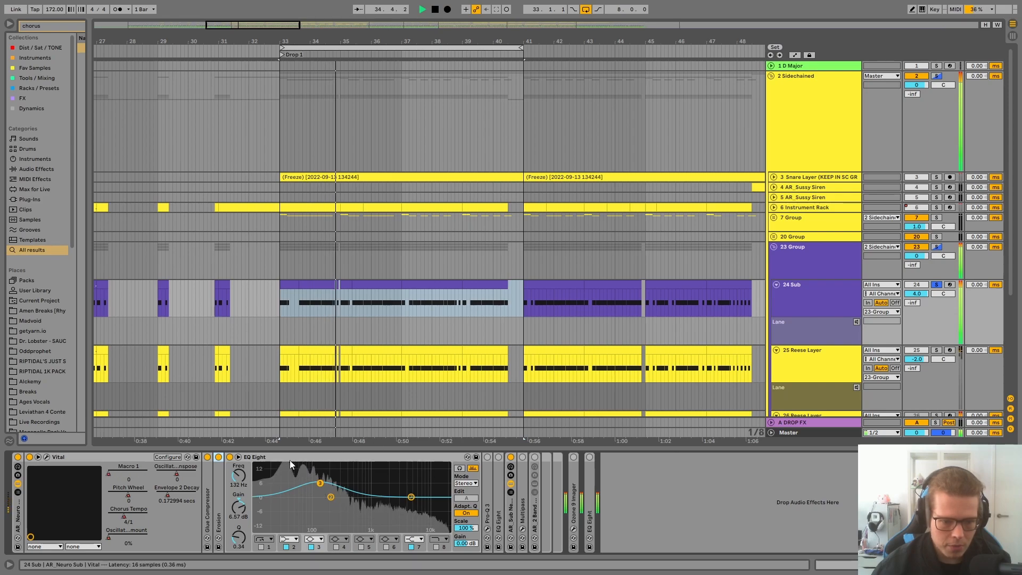
double_click(299, 457)
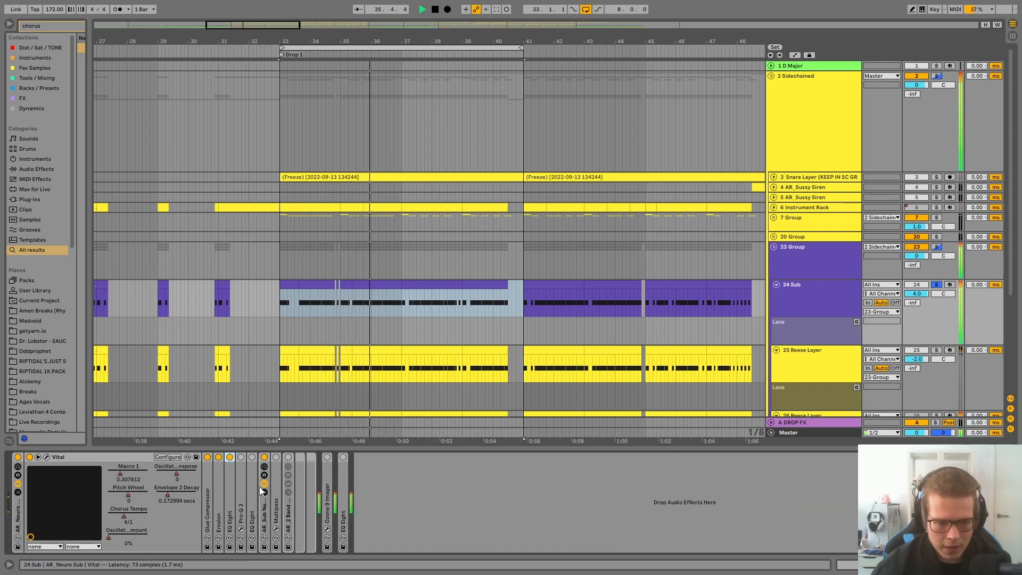
double_click(228, 478)
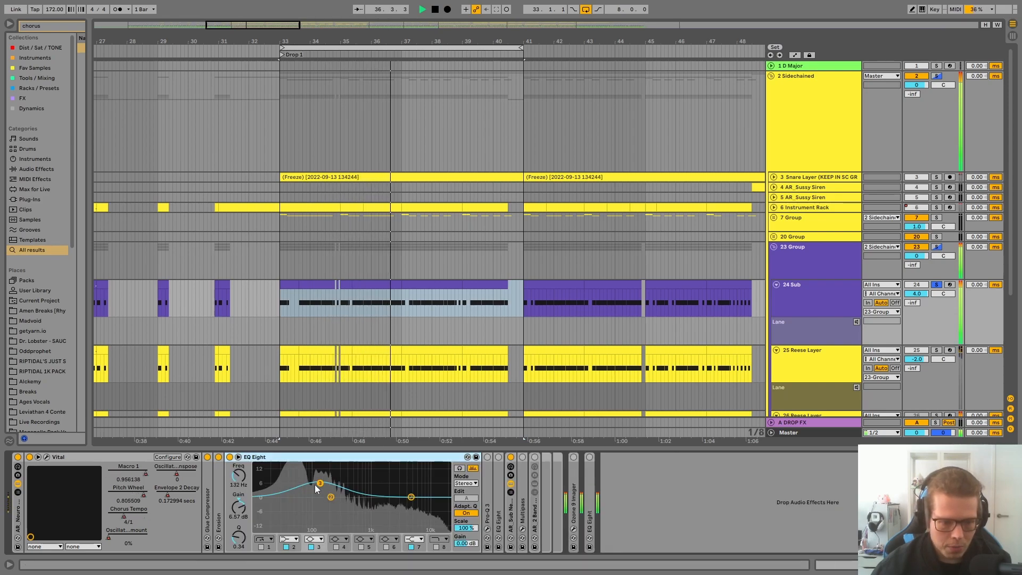
double_click(588, 477)
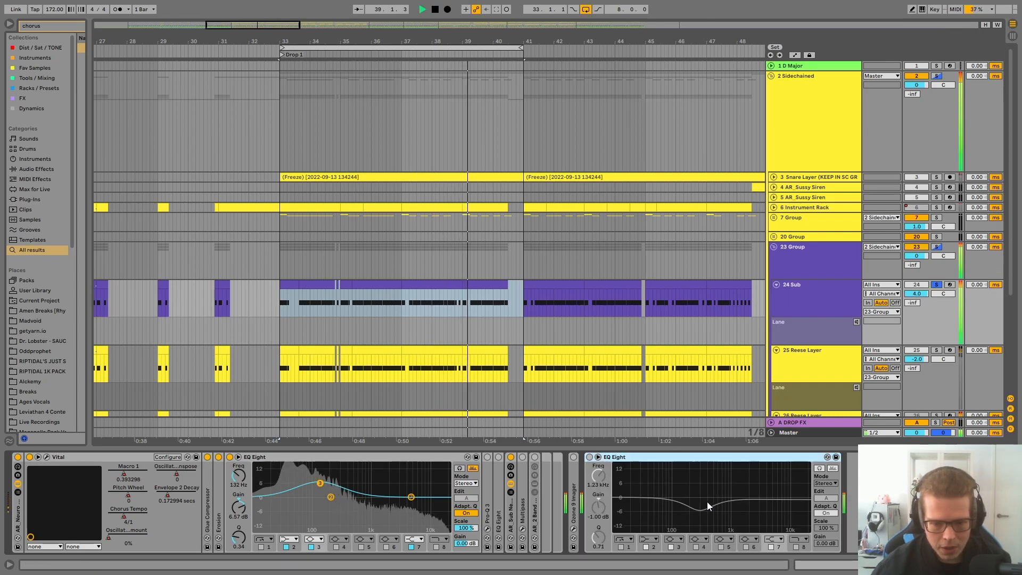
Step: Stop playback and fold both unfolded EQ Eights, the last one in the chain and the one after Erosion
double_click(634, 457)
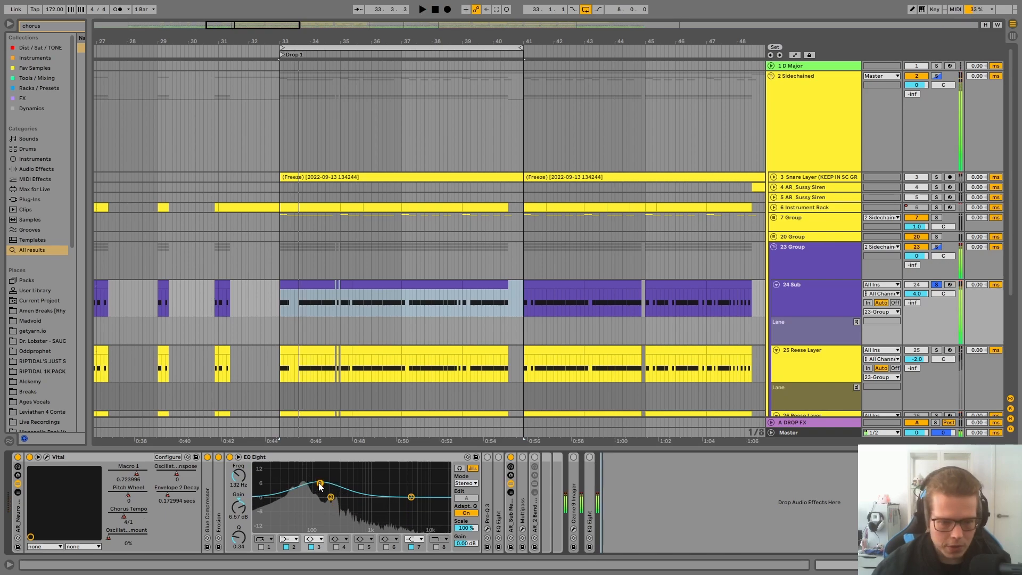
key(space)
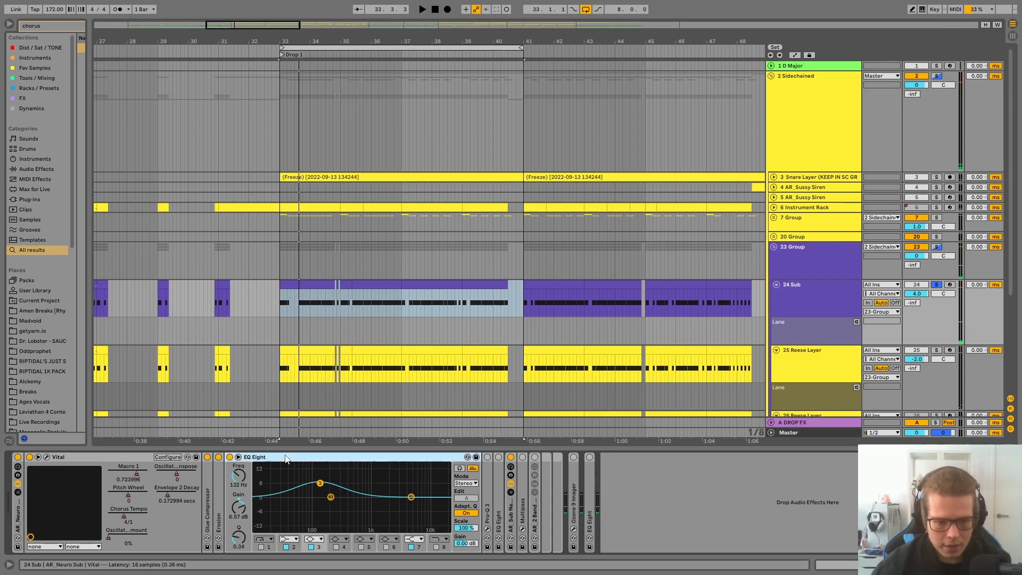
double_click(286, 457)
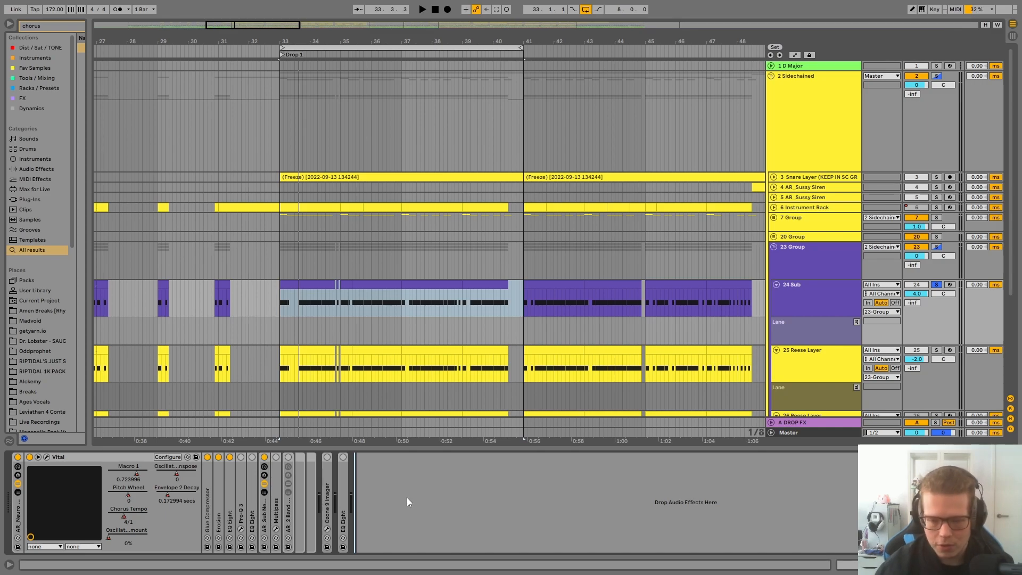
Step: Unfold and enable Pro-Q 3, open its window, and audition the sidechained cut at 232.65 Hz
double_click(242, 472)
click(256, 457)
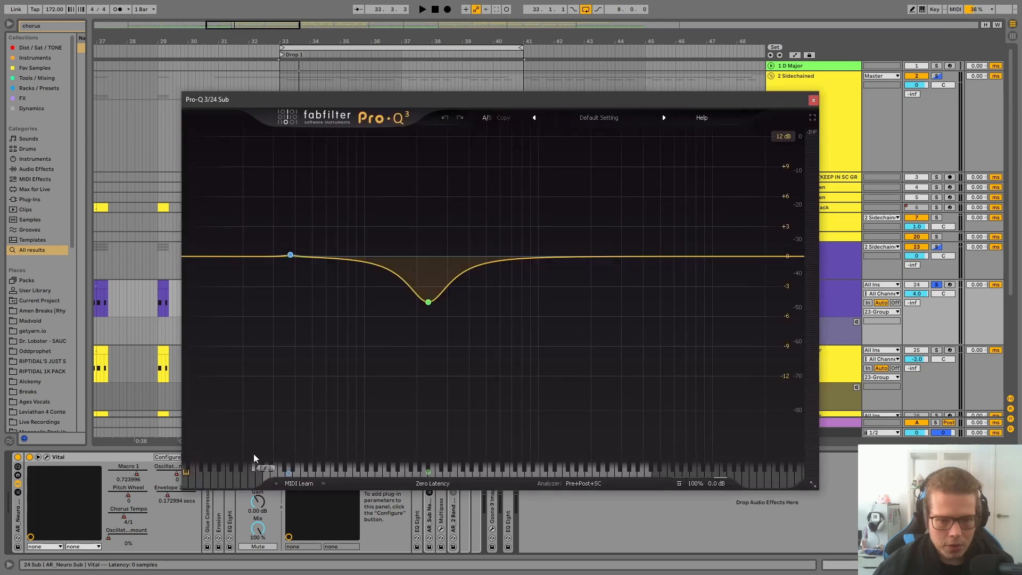
key(space)
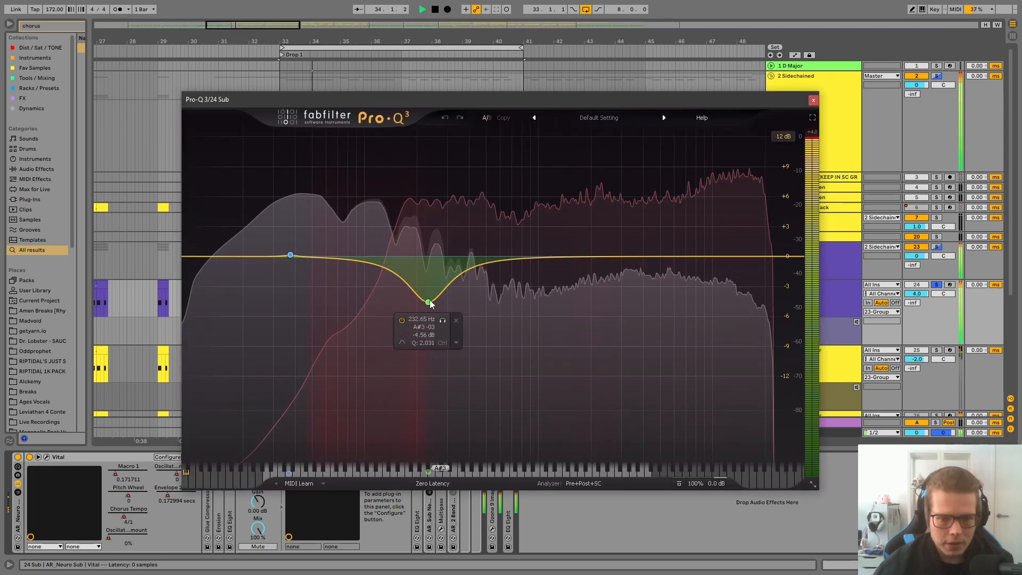
key(space)
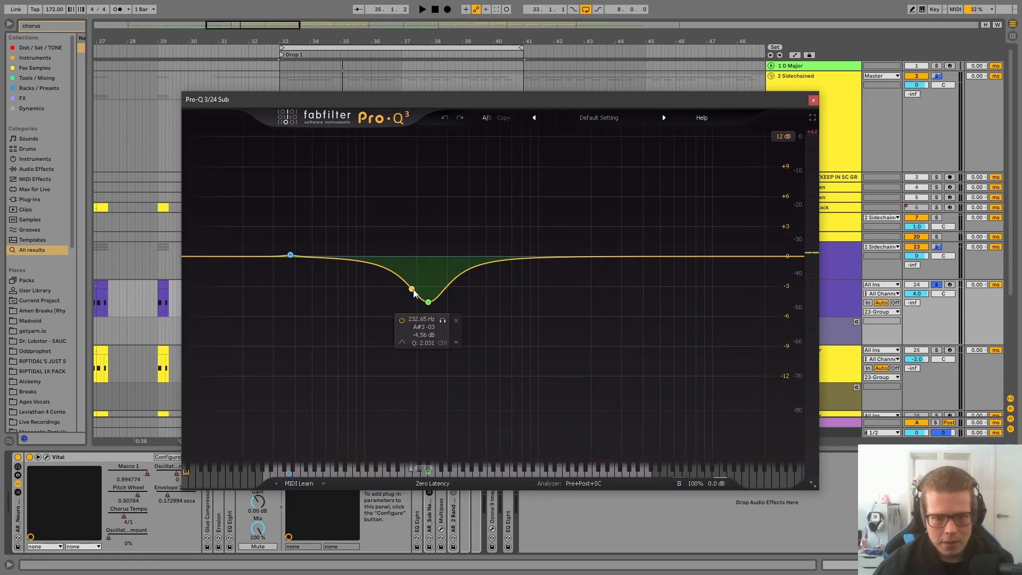
Step: Recheck the Pro-Q 3 curve in its plug-in window, close the window and fold the device
click(813, 100)
click(258, 457)
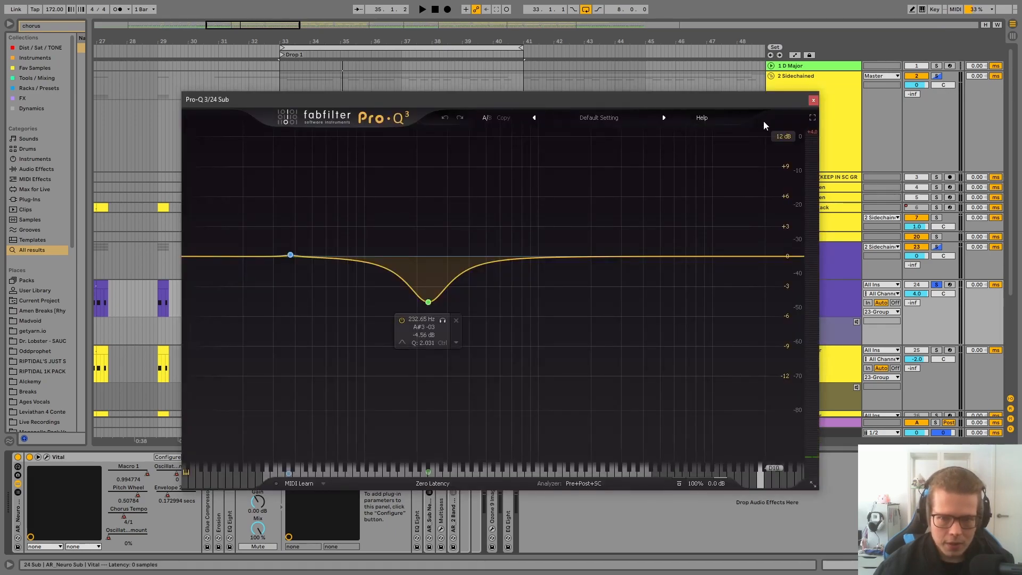
click(813, 101)
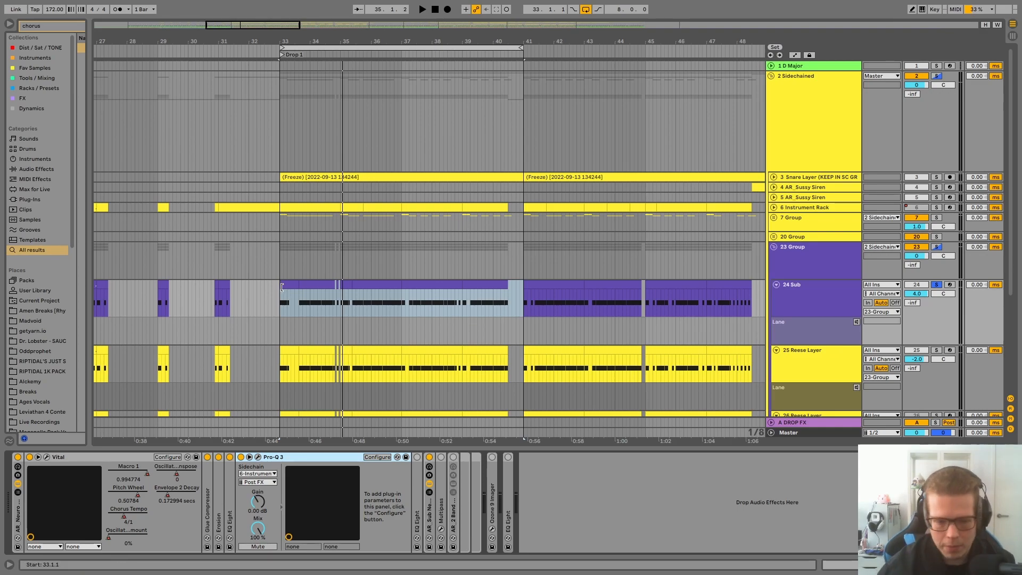
click(258, 456)
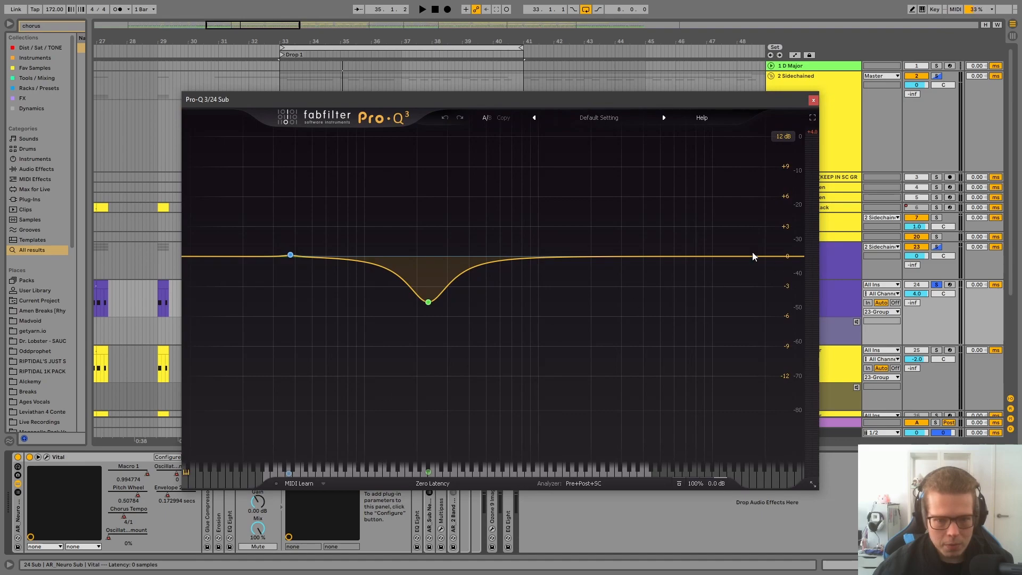
click(813, 101)
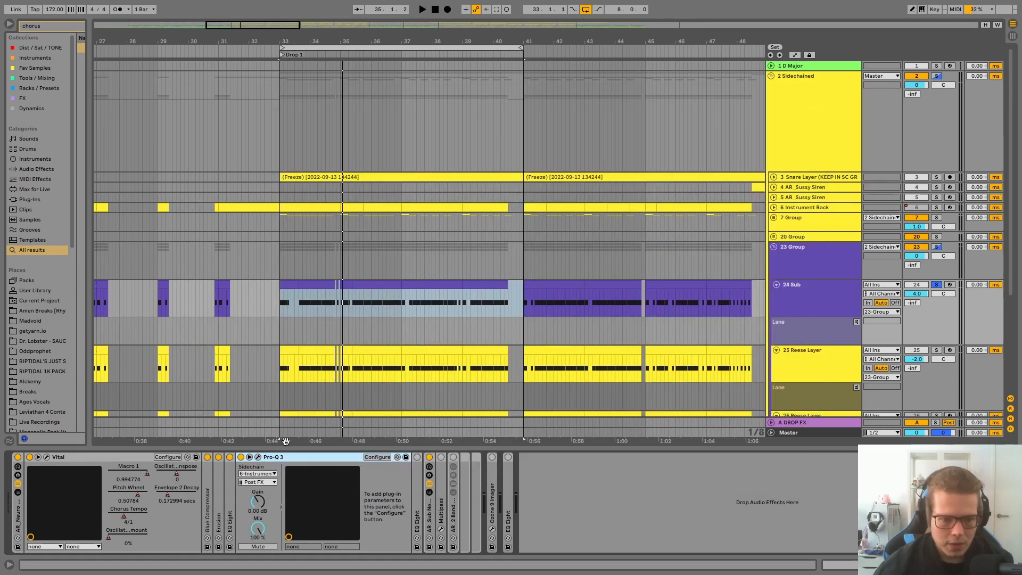
double_click(273, 457)
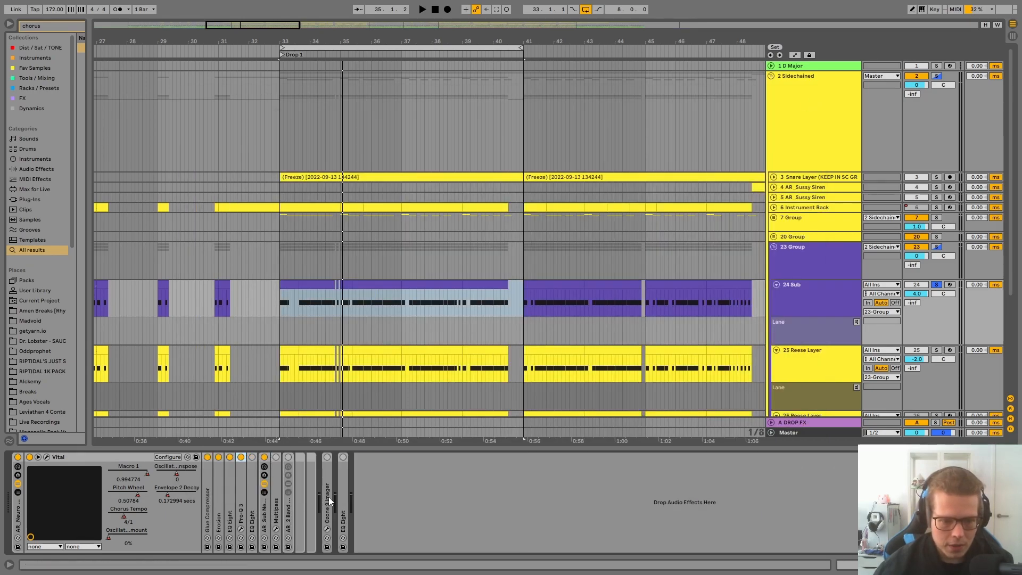
Step: Delete the flat EQ Eight after Pro-Q 3, and enable Multipass and audition the Sub through it
double_click(251, 473)
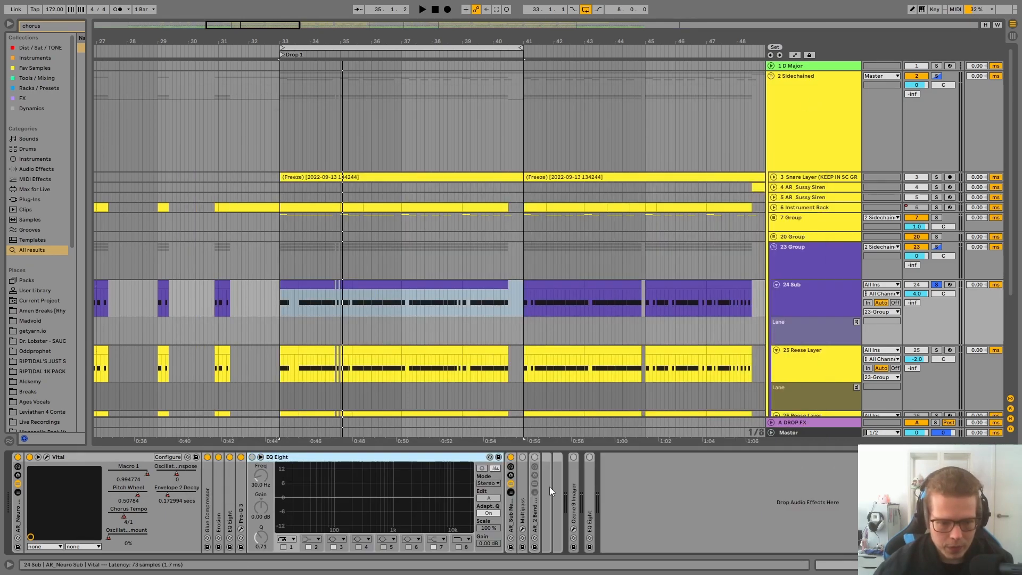
double_click(282, 457)
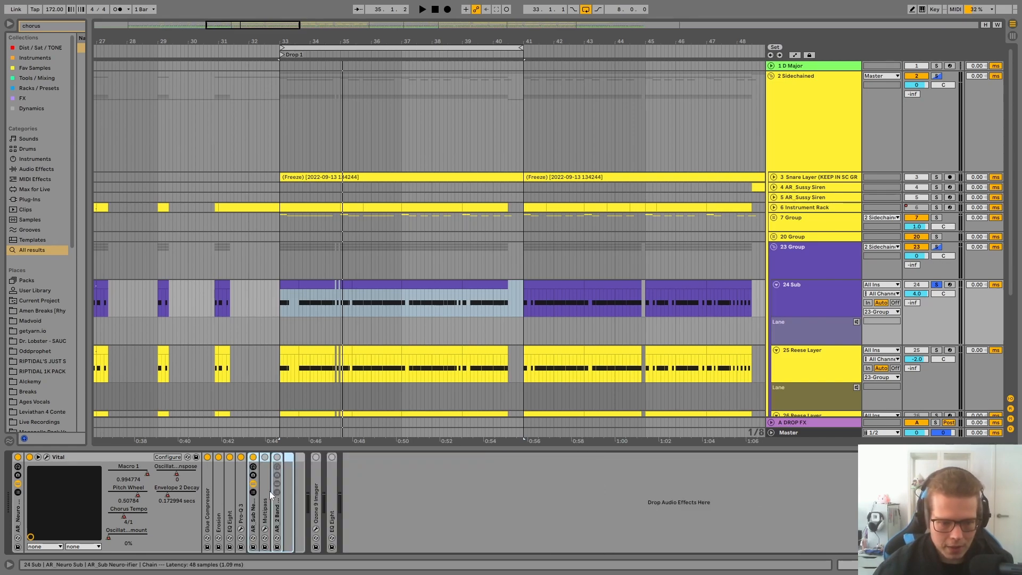
click(265, 457)
click(265, 457)
click(265, 456)
key(space)
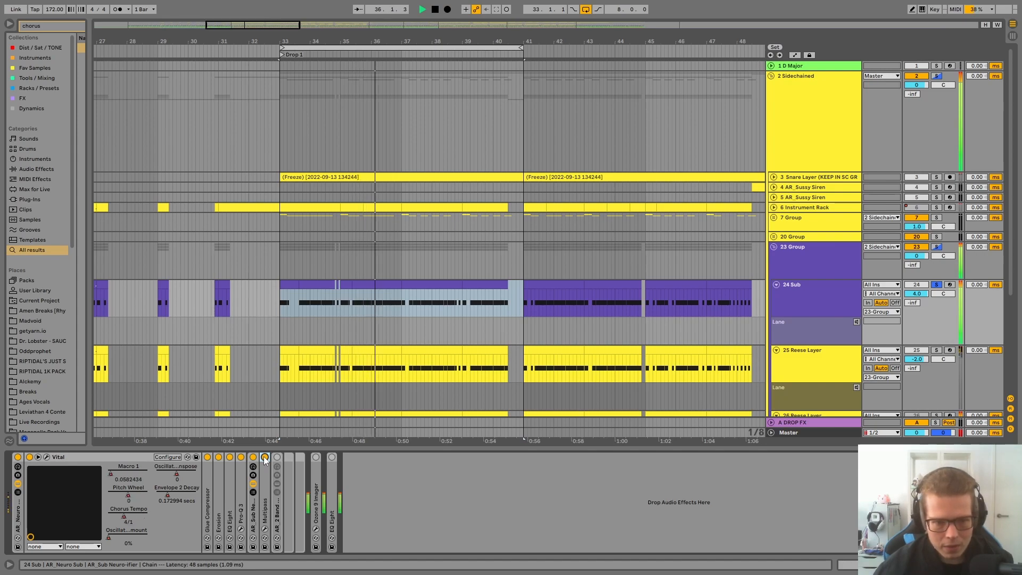
key(space)
Step: Enable and unfold Ozone 9 Imager, select the first Sub clip at 33.1.1, and open the Imager window clear of the device chain
click(354, 507)
double_click(314, 482)
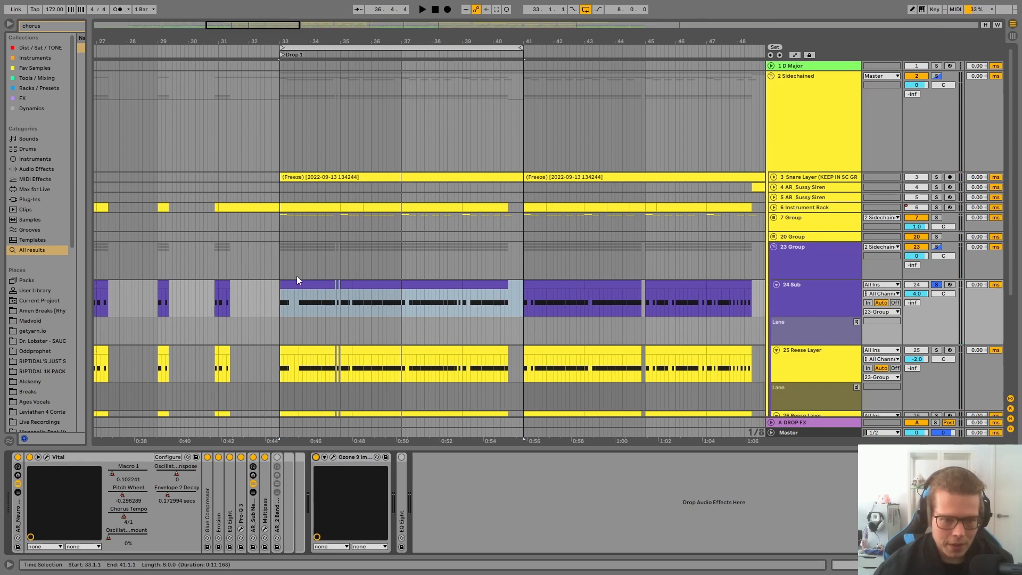
drag(297, 282, 282, 282)
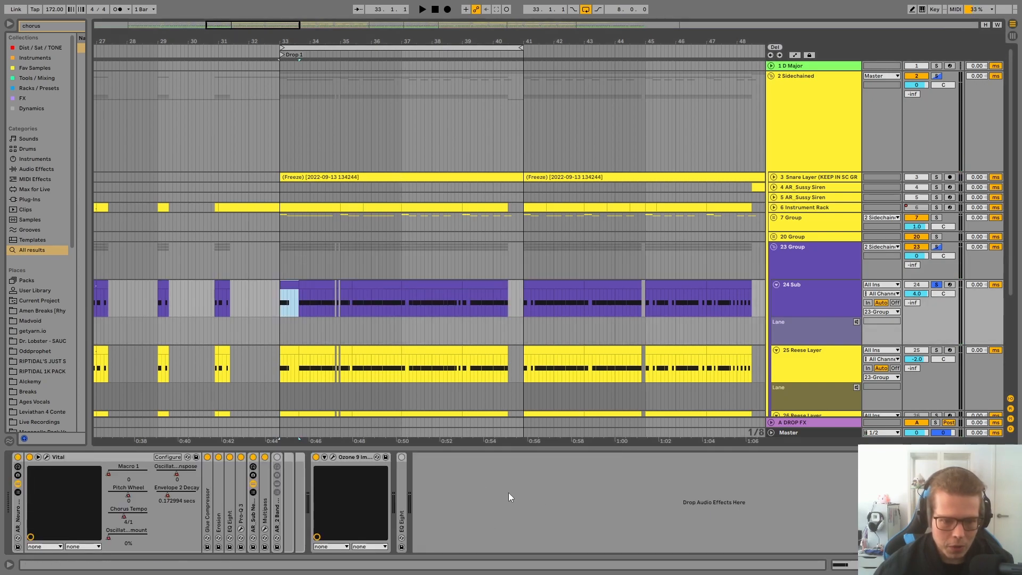
click(333, 457)
drag(371, 61, 471, 234)
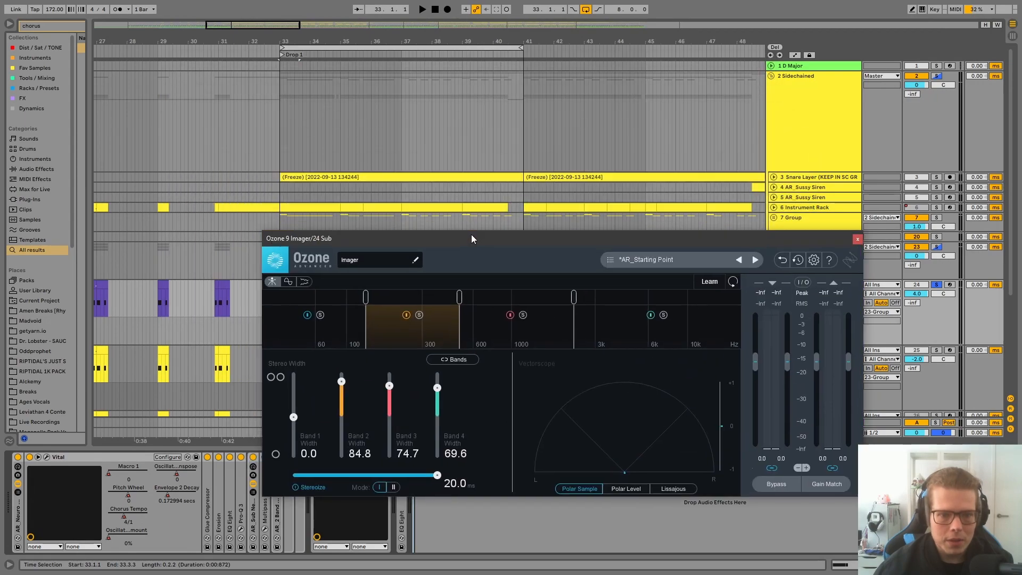
drag(430, 143, 400, 143)
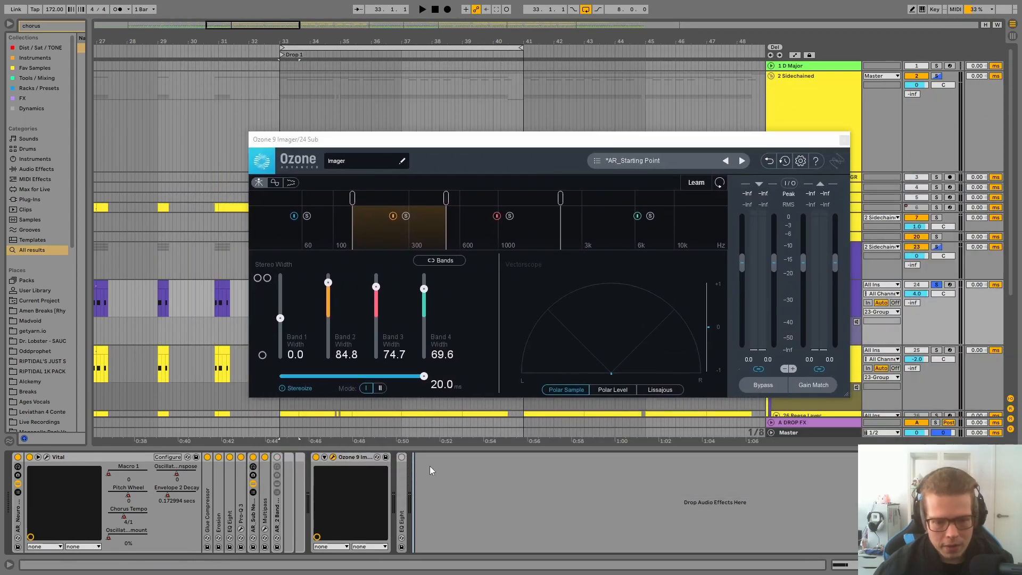
Step: Try lowering Band 1's stereo width in the Imager and reset it to 0.0
click(321, 237)
drag(280, 318, 284, 362)
alt+click(283, 361)
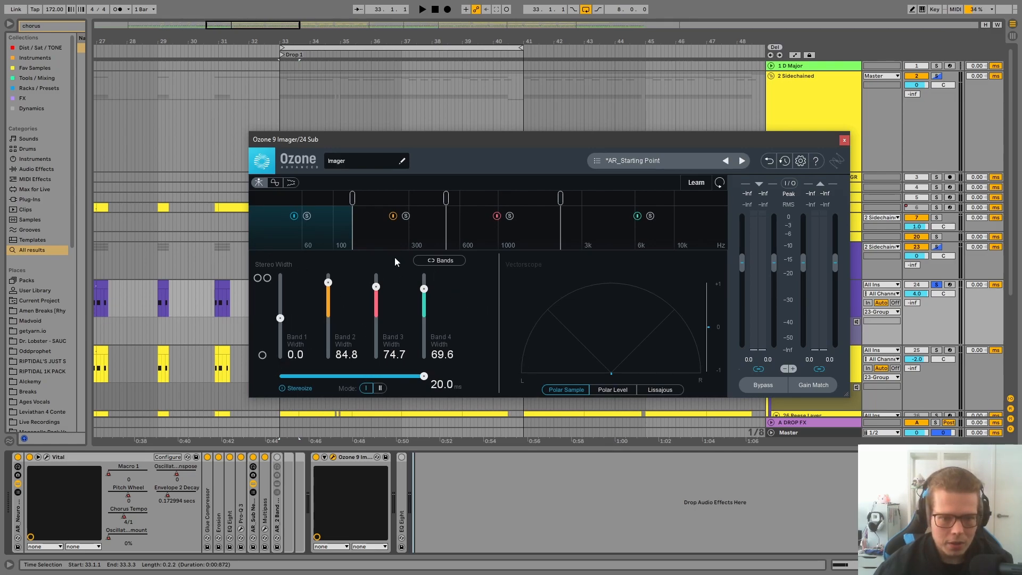
Step: Solo Band 2 in the Imager, play the loop to hear its stereo width, and stop playback
click(386, 235)
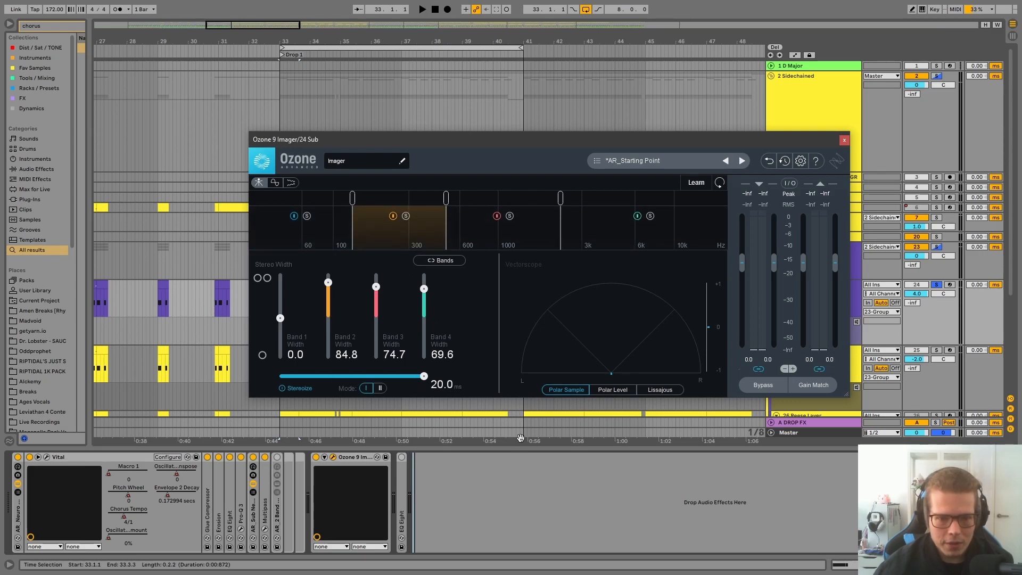
click(405, 216)
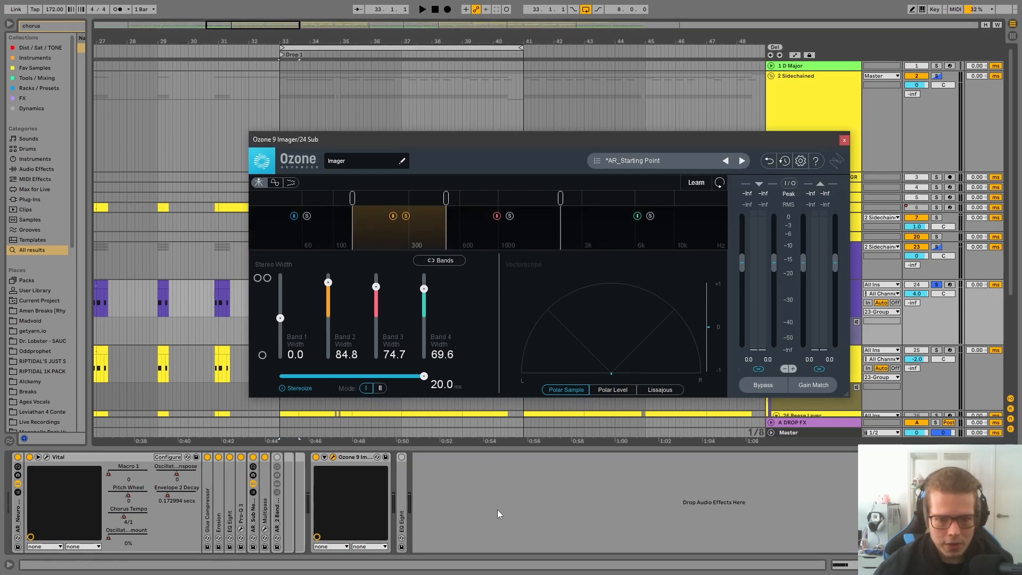
key(space)
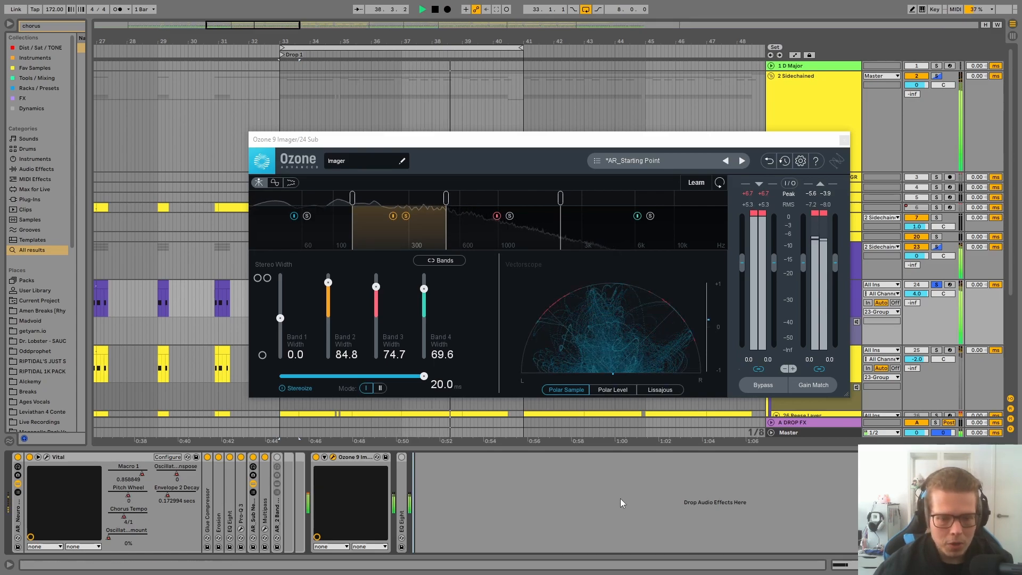
key(space)
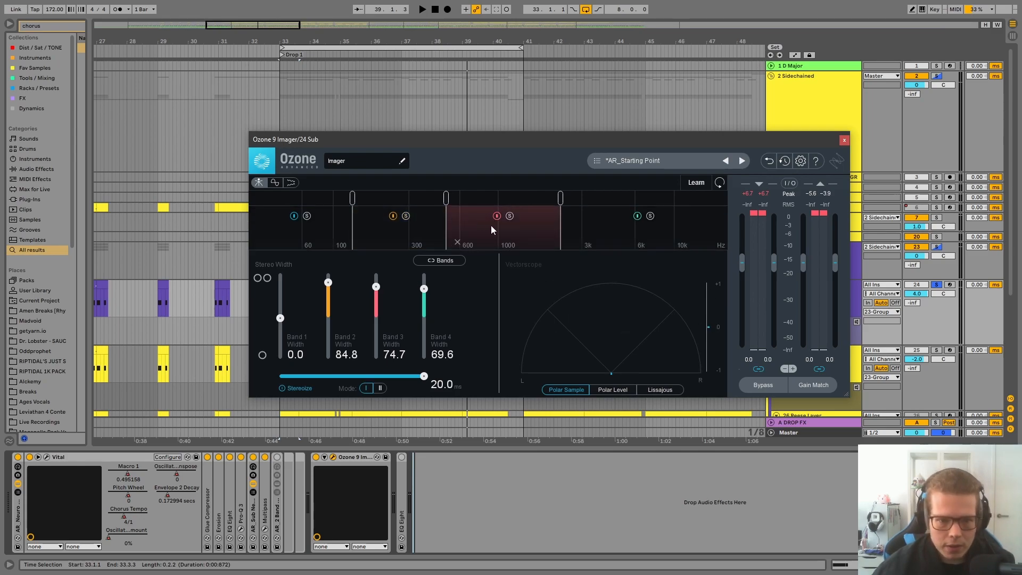
Step: Audition Band 3 and Band 4 of the Imager soloed, clear the solos and stop playback
key(space)
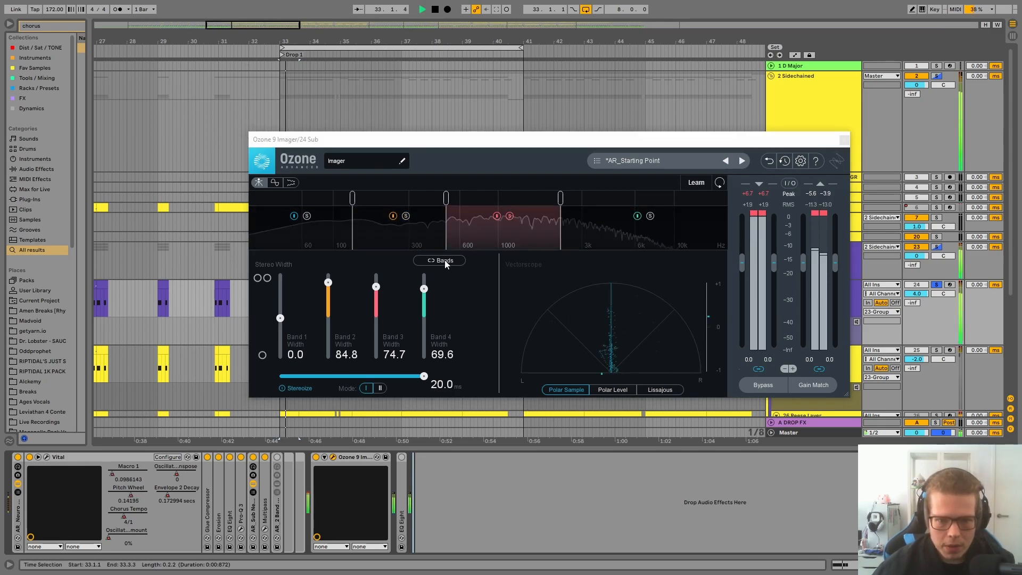
click(509, 221)
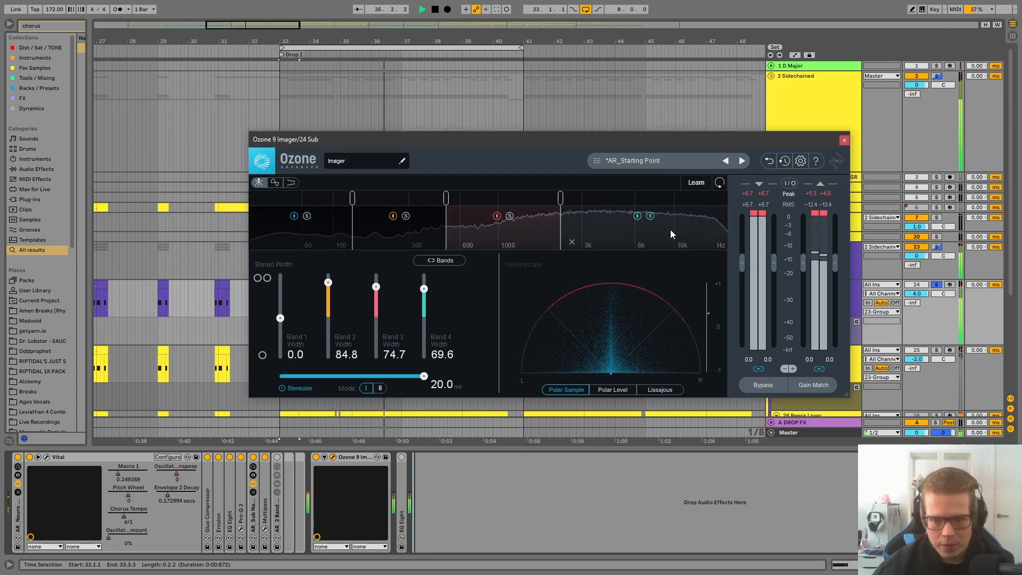
click(625, 504)
key(space)
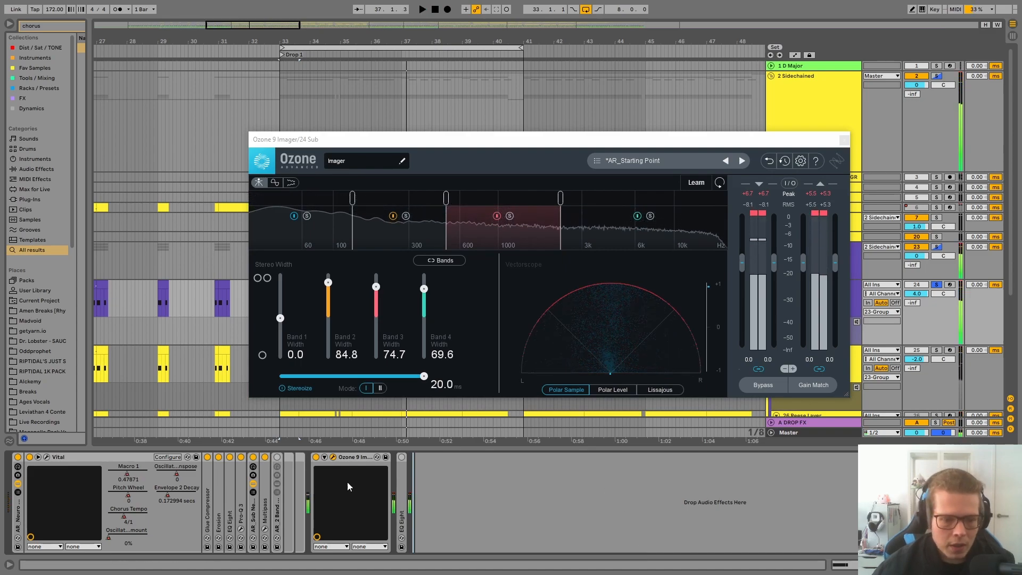
Step: Enable and unfold the last EQ Eight, close the Imager window, and audition the complete chain
double_click(402, 471)
key(space)
click(843, 140)
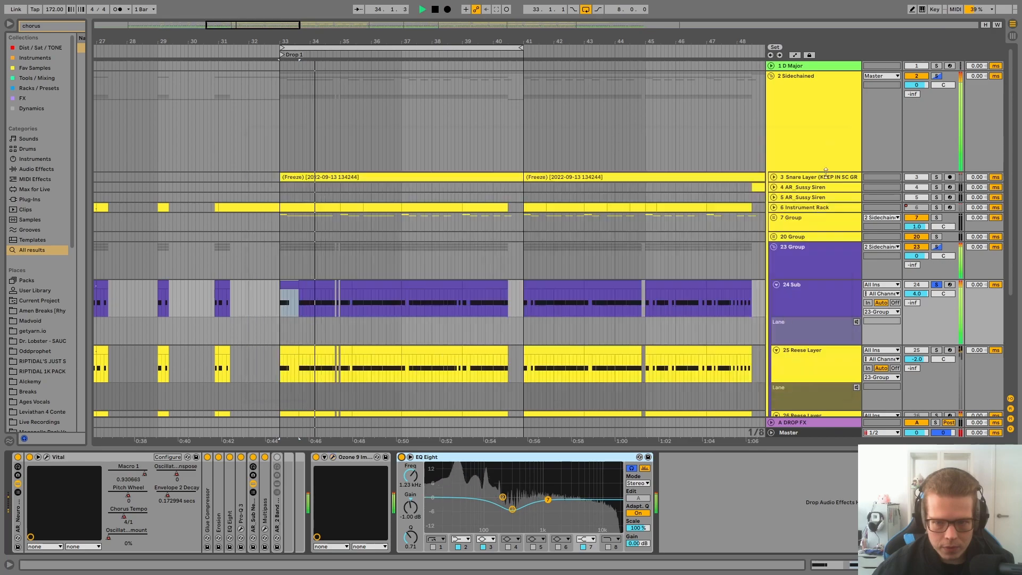
key(space)
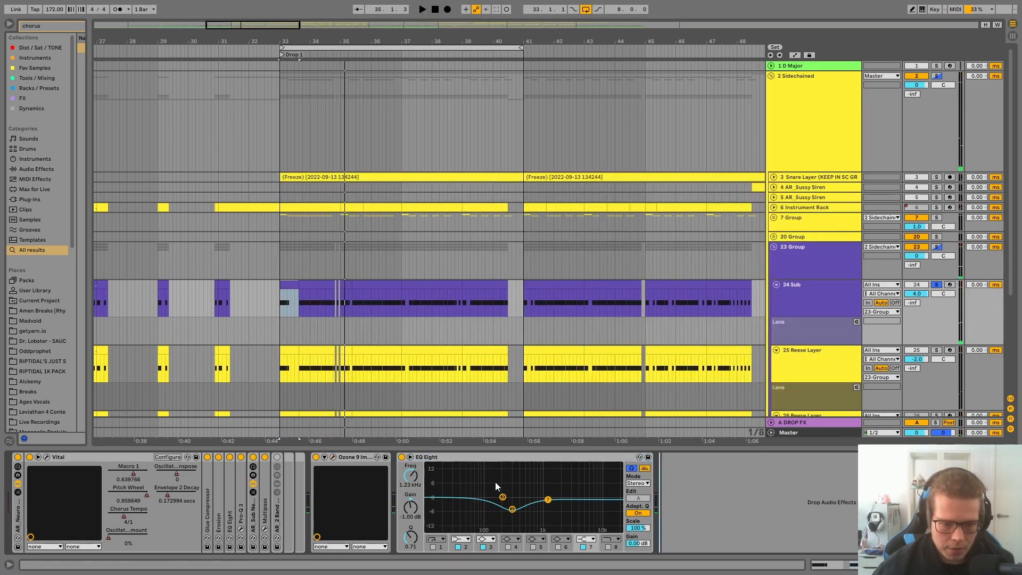
Step: Unfold Erosion and Multipass, and open the Multipass window, enlarged and positioned above the device chain
double_click(218, 480)
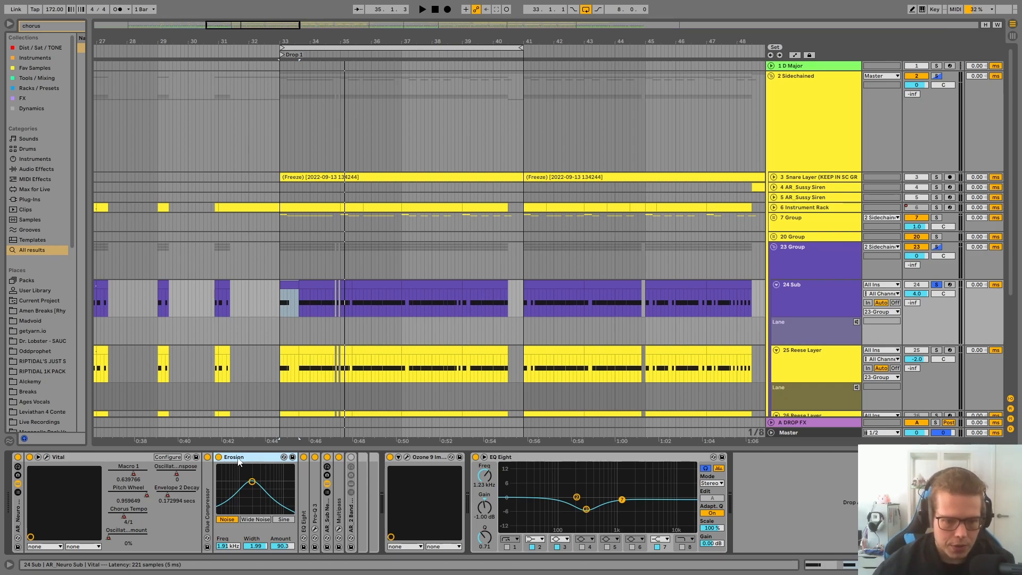
double_click(337, 486)
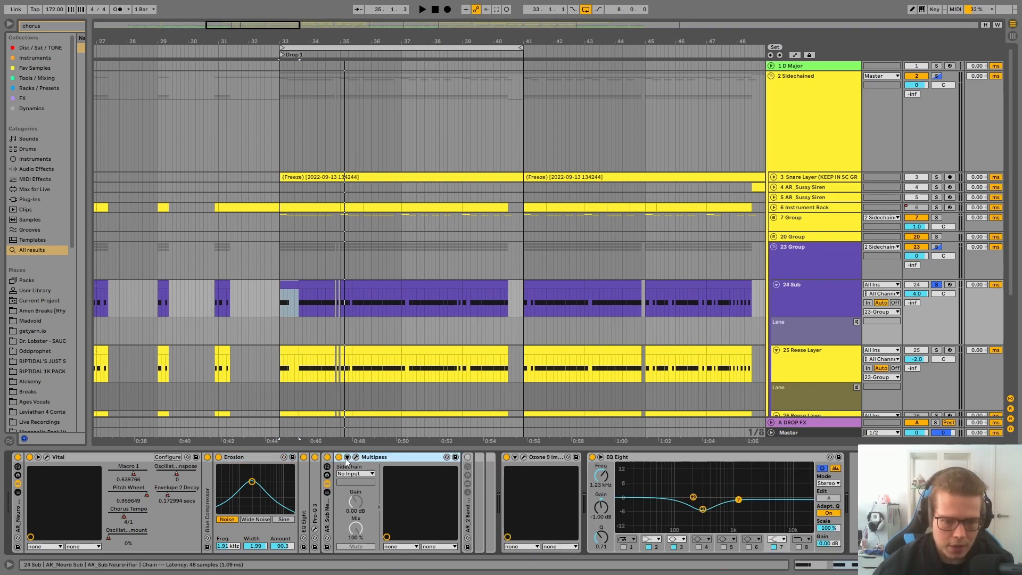
click(356, 457)
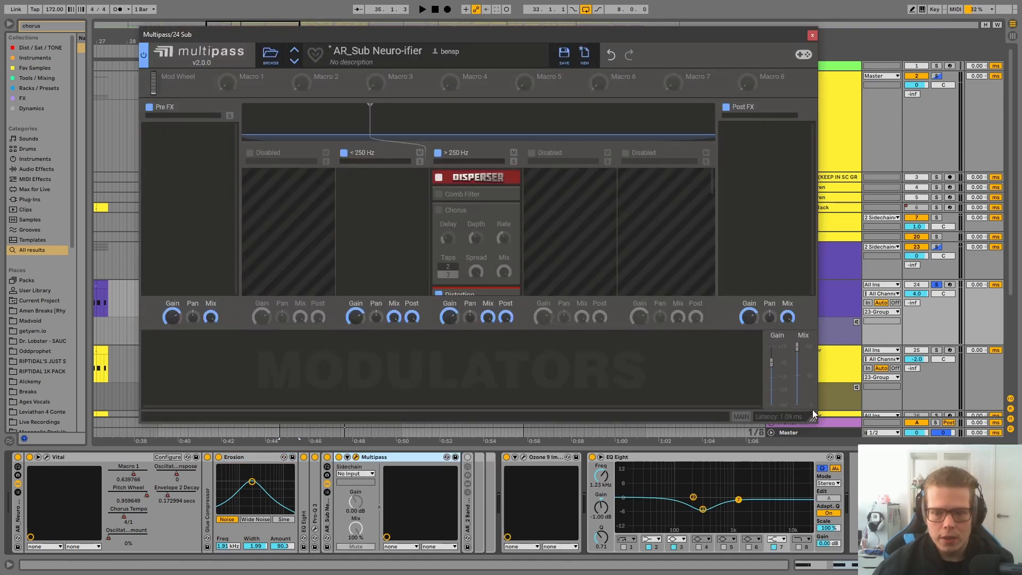
drag(812, 419, 889, 447)
drag(422, 34, 433, 15)
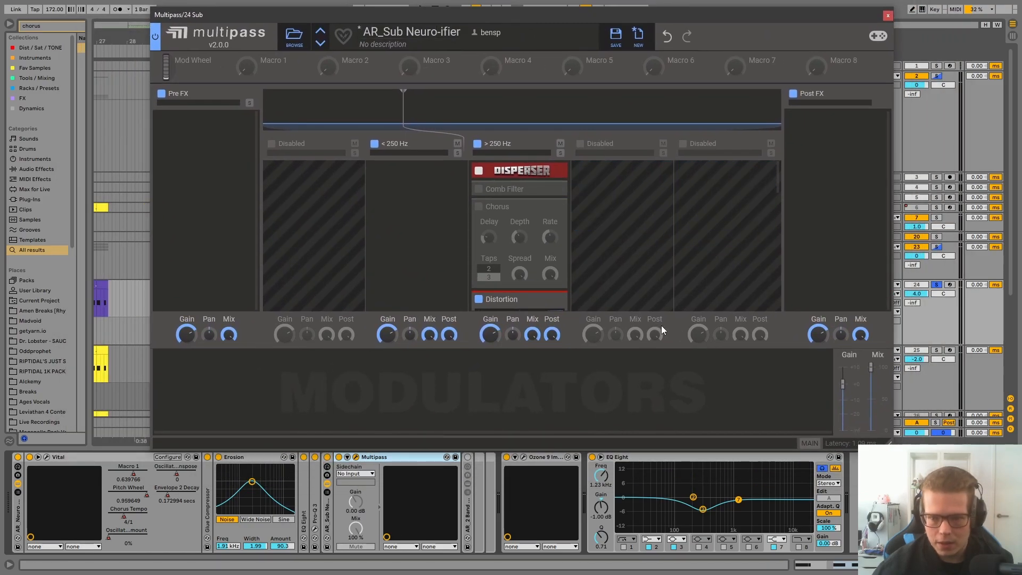
Step: Look through the effects in Multipass's > 250 Hz band, expand Disperser, and move the window lower
scroll(556, 216, down, 5)
scroll(538, 226, up, 5)
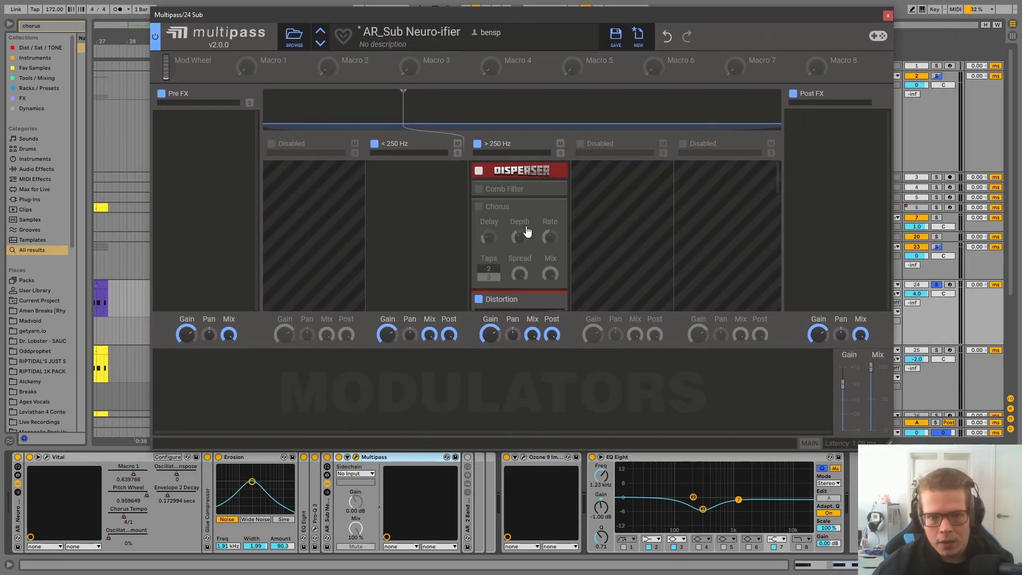
click(552, 173)
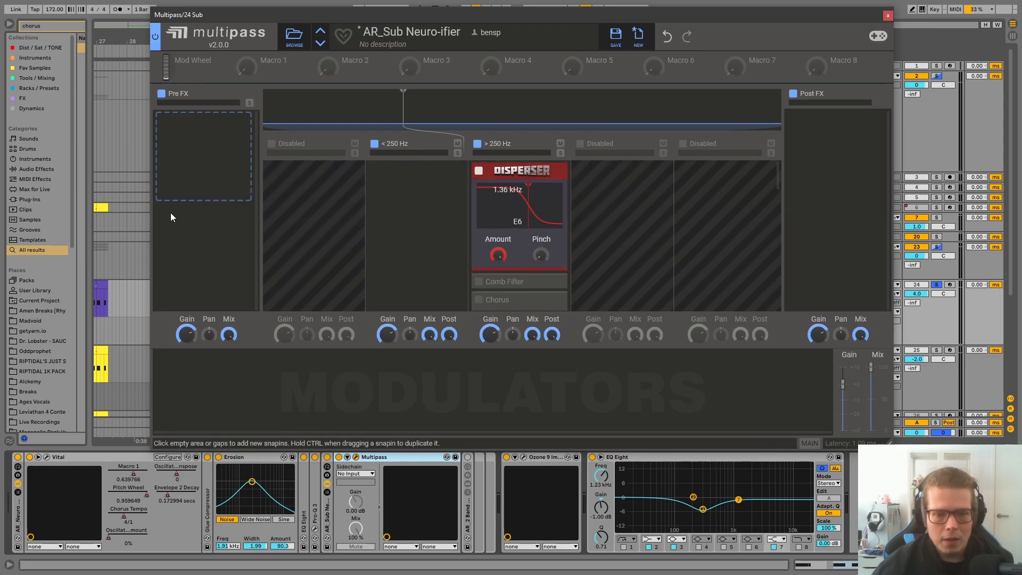
drag(171, 15, 179, 143)
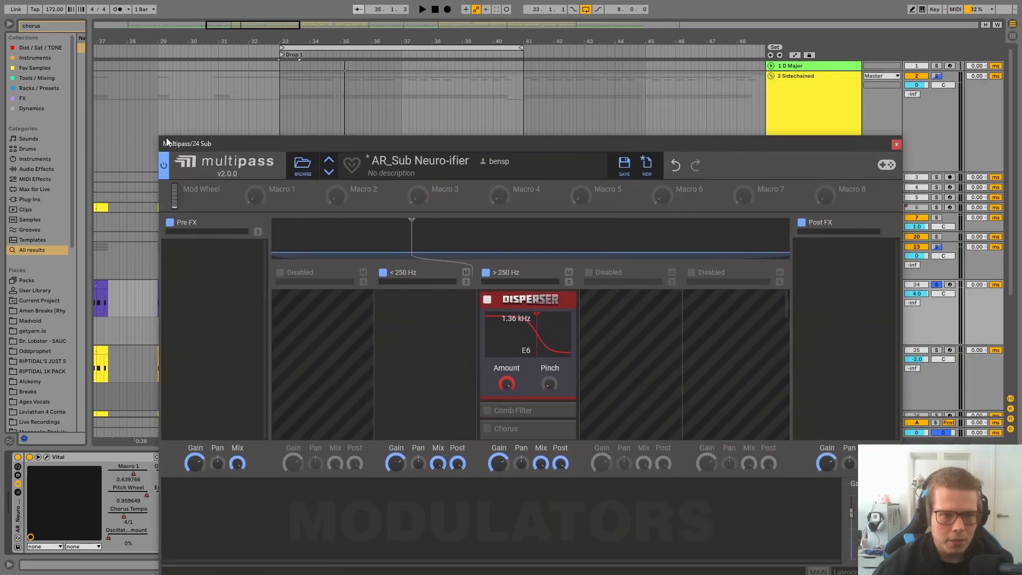
Step: Move the Multipass window above the device chain and look through the effects in its > 250 Hz band
drag(260, 142, 241, 23)
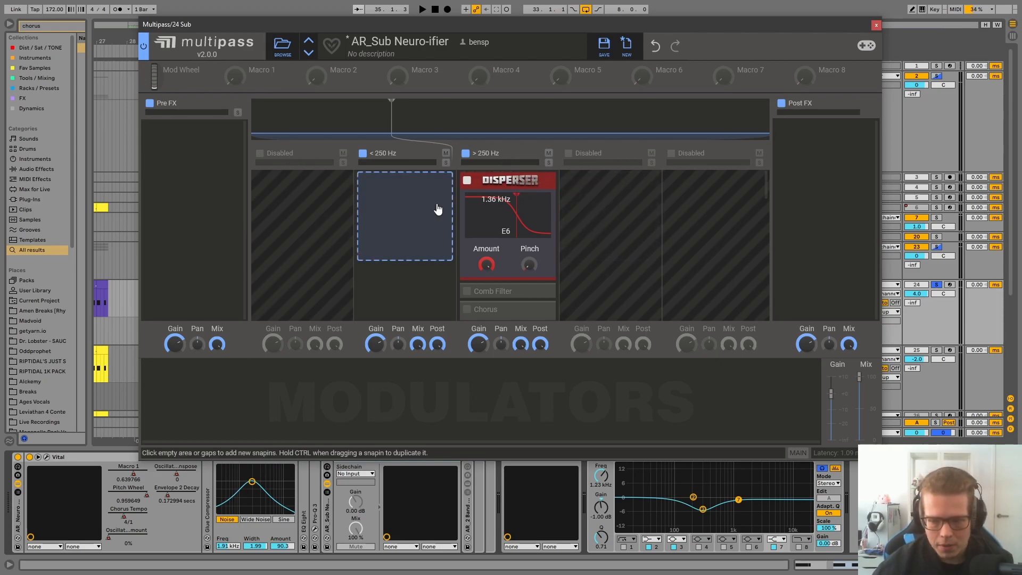
mouse_move(369, 28)
mouse_down()
mouse_move(519, 204)
mouse_move(523, 134)
mouse_move(362, 24)
mouse_up()
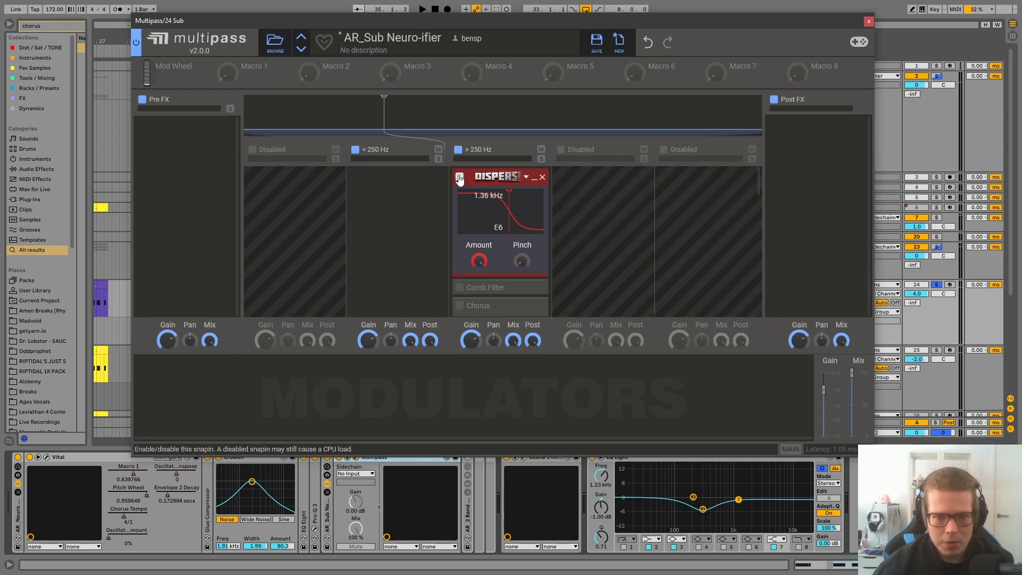
scroll(475, 212, down, 3)
scroll(522, 229, up, 3)
scroll(552, 275, down, 1)
scroll(531, 244, down, 4)
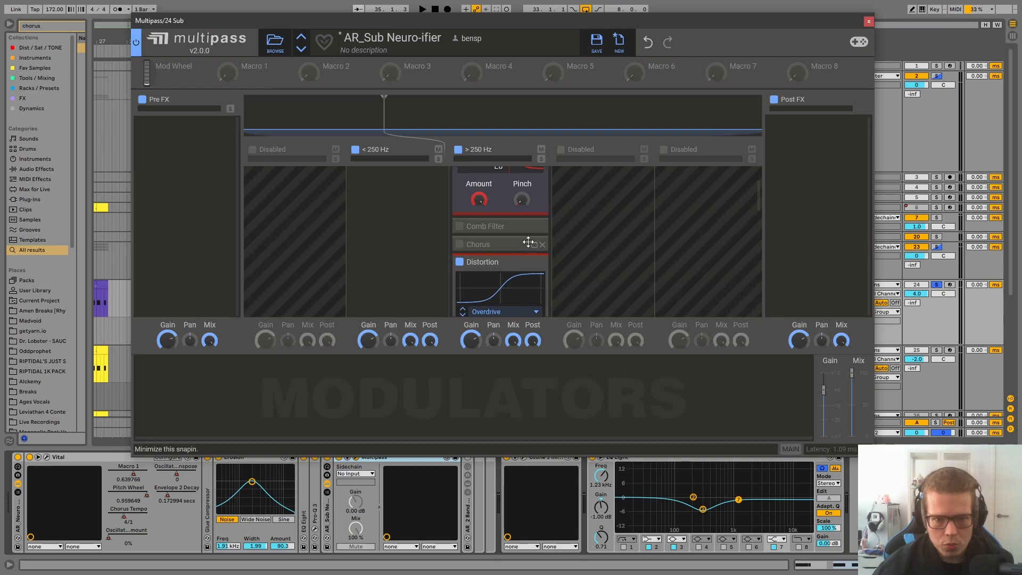
Step: Collapse the expanded Carve EQ and Distortion in the > 250 Hz band
scroll(524, 271, down, 1)
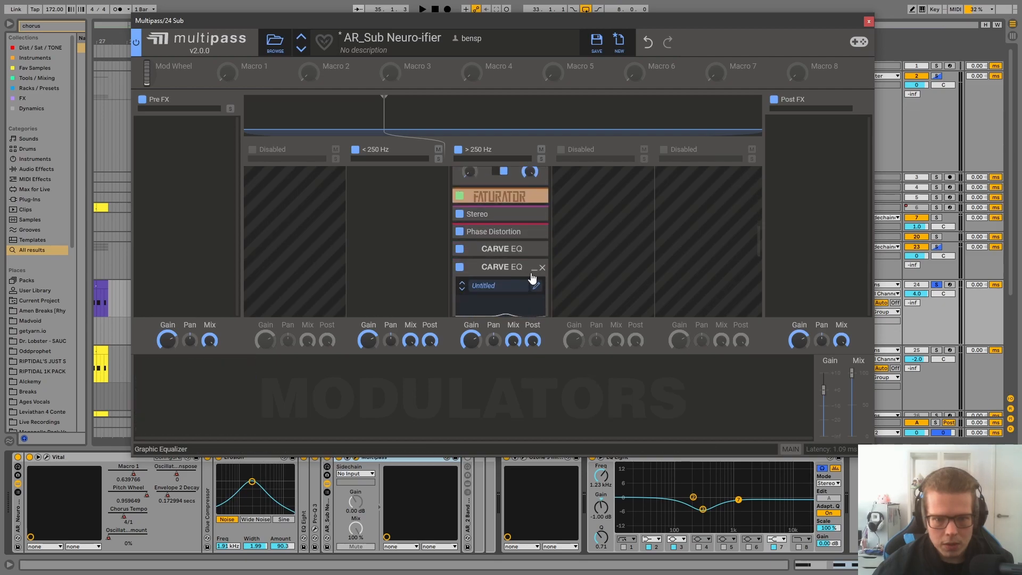
scroll(534, 280, down, 2)
click(533, 195)
scroll(511, 248, up, 4)
scroll(532, 258, up, 2)
click(533, 266)
scroll(524, 240, up, 2)
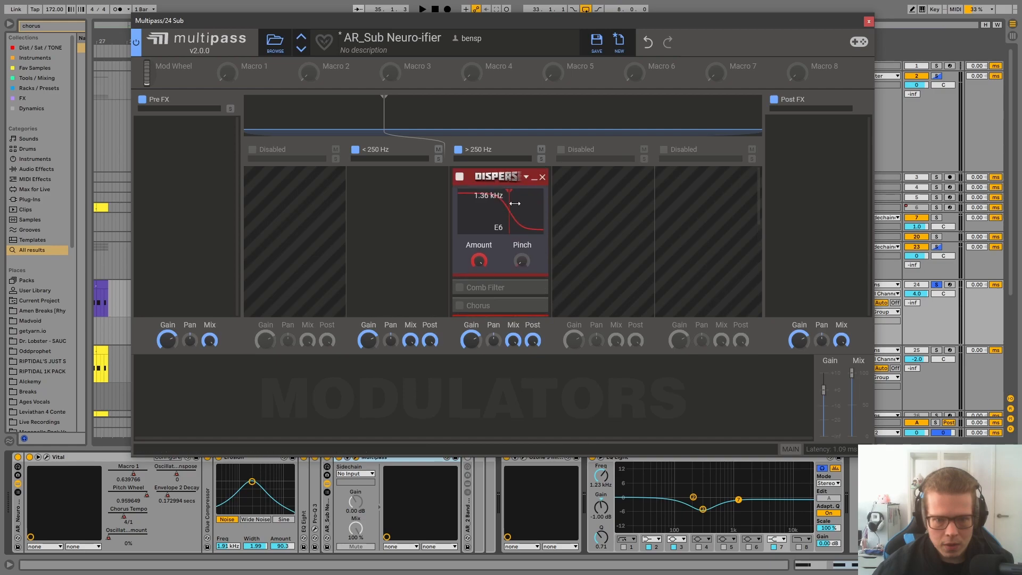
Step: Audition the bass with Disperser bypassed and enabled, leaving it on, and collapse Disperser
key(space)
click(459, 178)
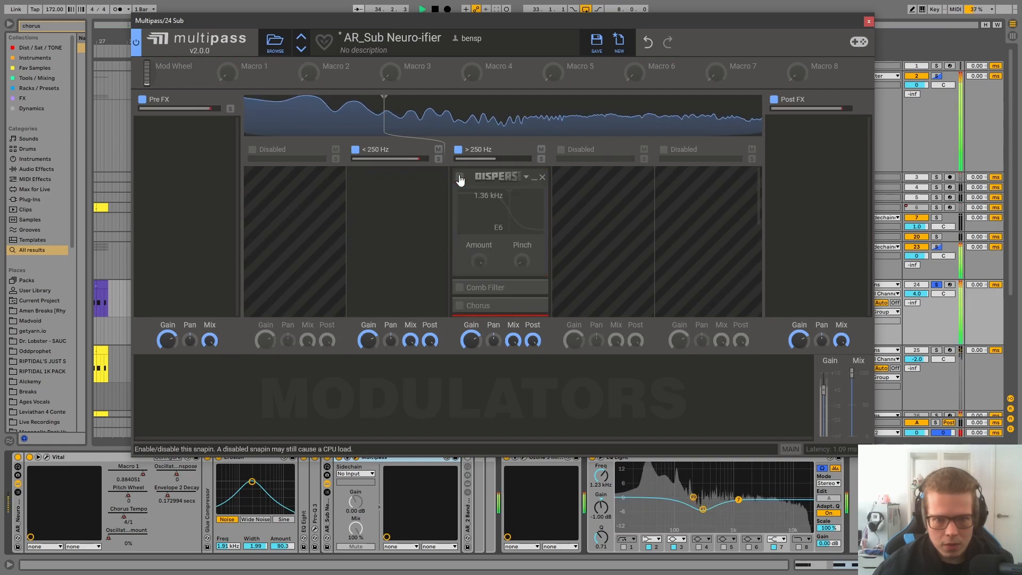
click(460, 178)
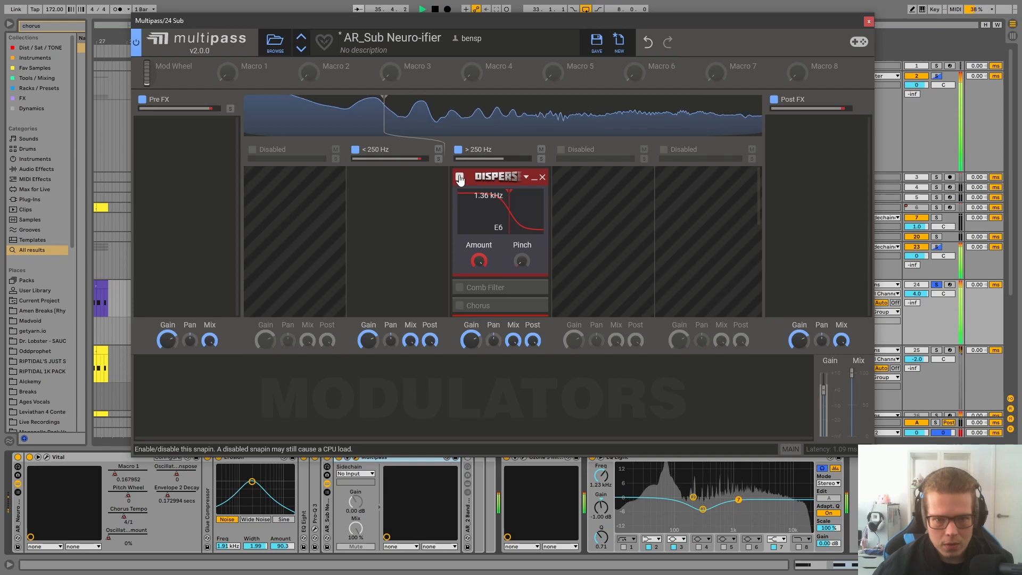
key(space)
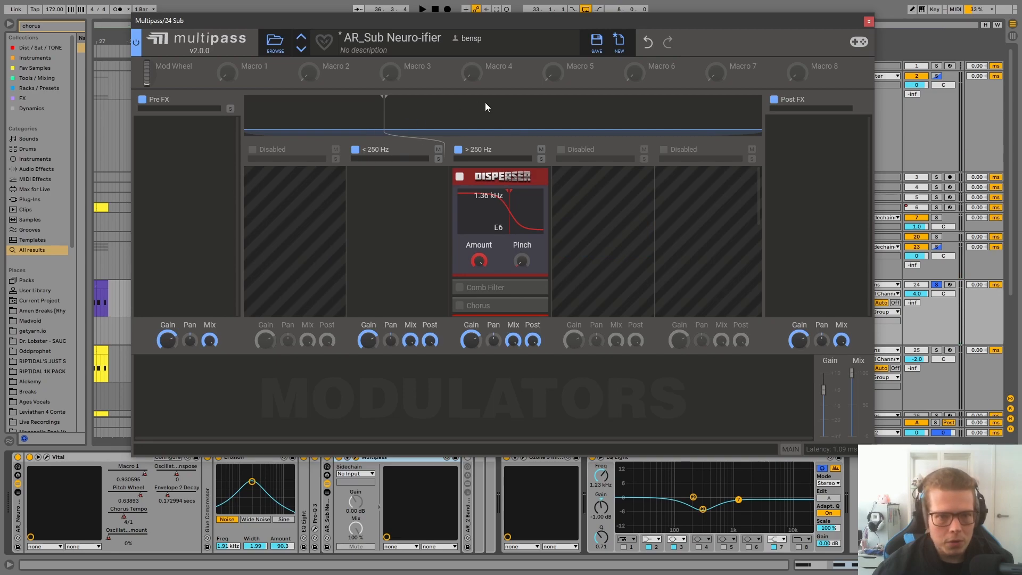
key(space)
click(459, 177)
key(space)
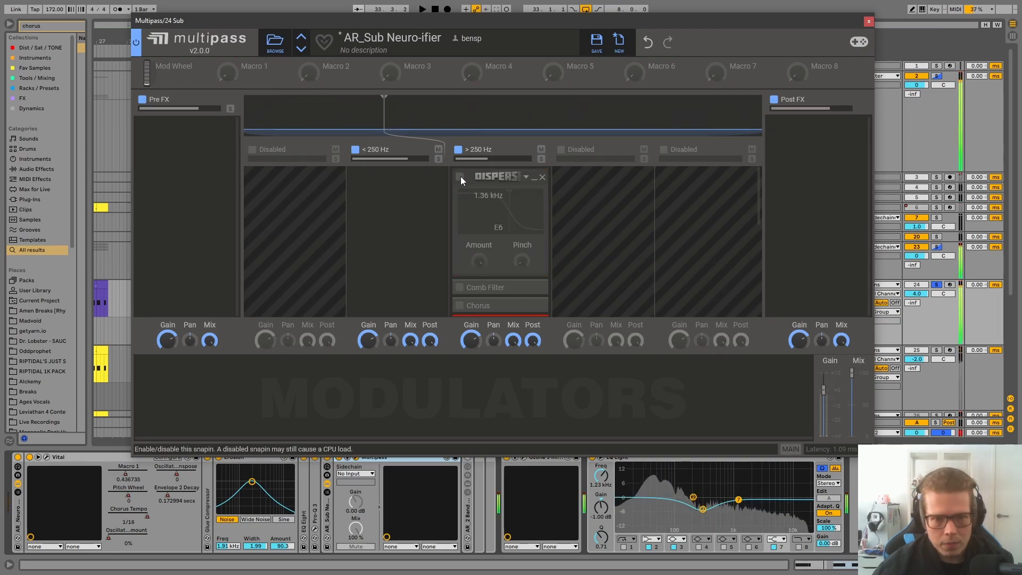
click(461, 177)
click(535, 179)
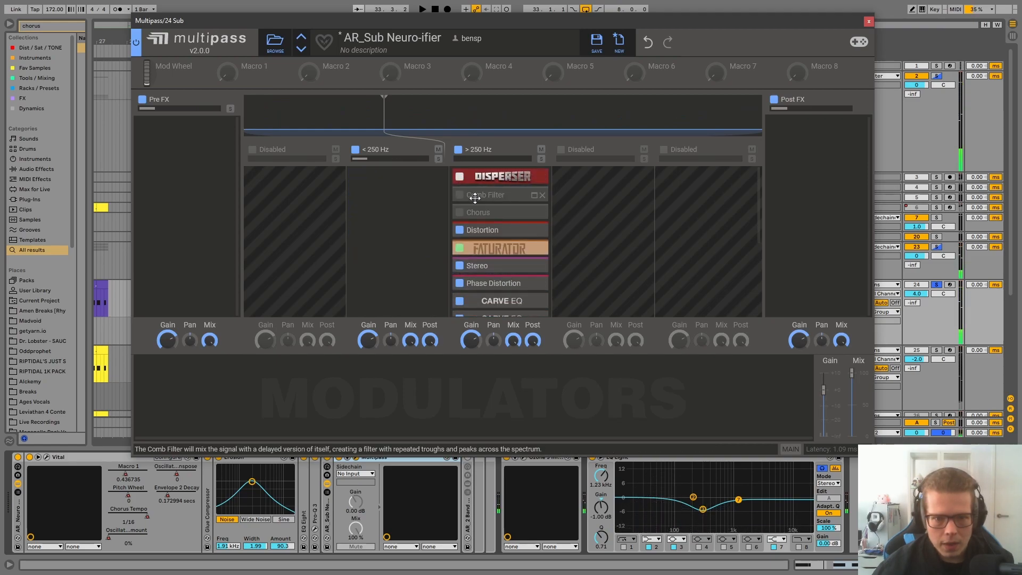
Step: Expand the disabled Comb Filter and Chorus to examine their settings, and collapse both again
click(534, 195)
scroll(523, 241, down, 1)
click(535, 251)
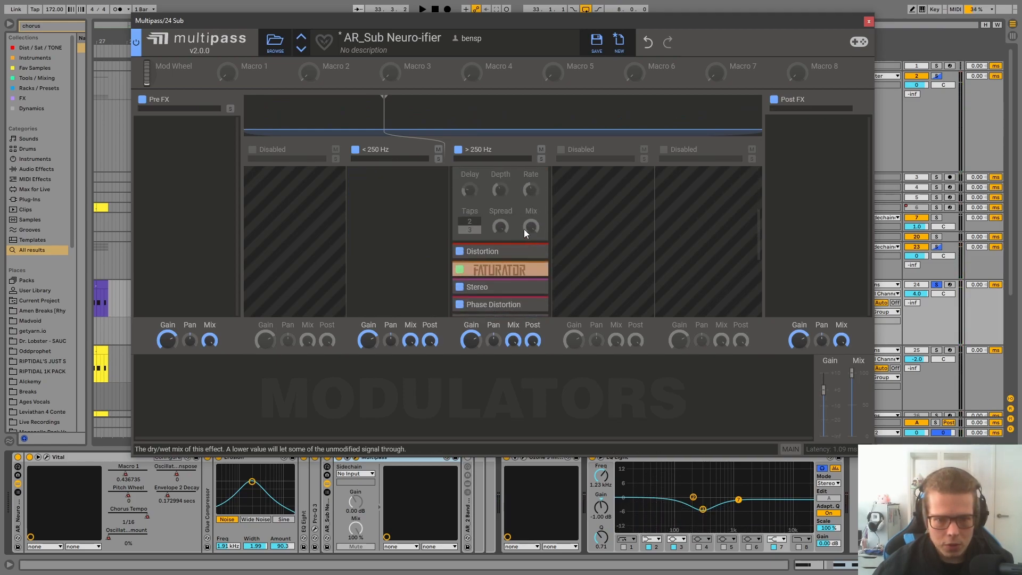
scroll(525, 231, up, 2)
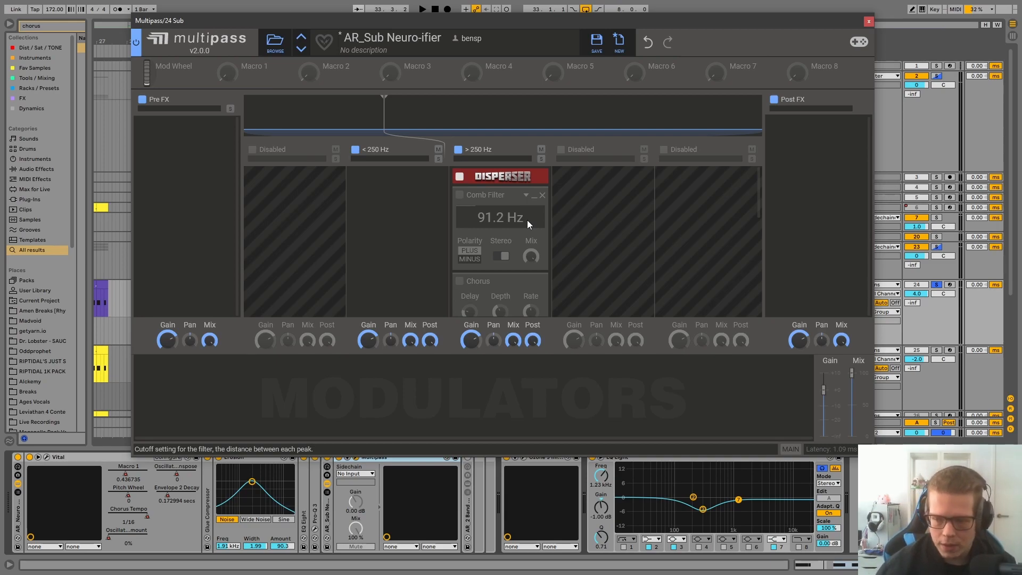
click(534, 196)
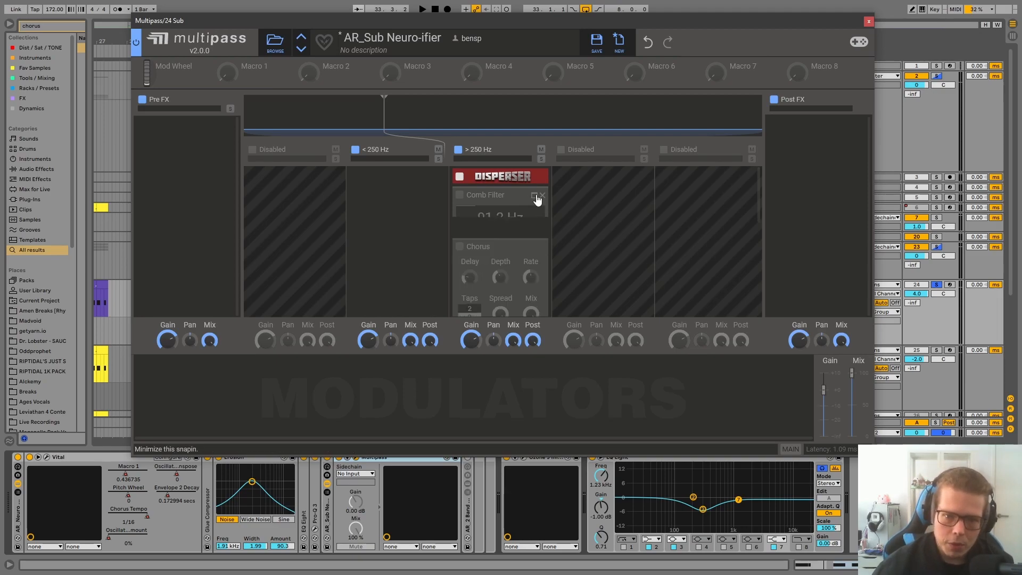
click(535, 212)
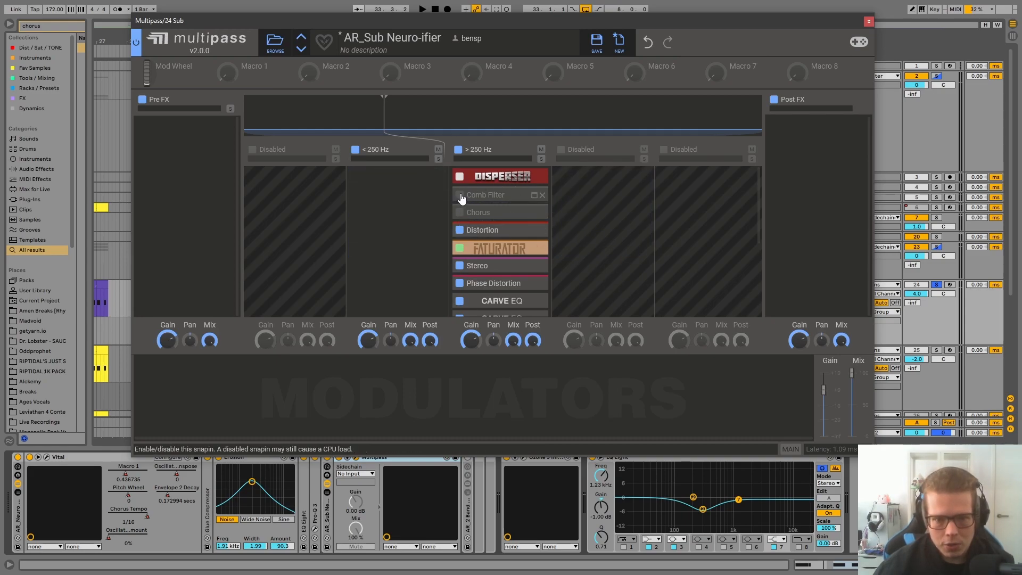
Step: Compare the bass with Distortion bypassed and enabled during playback, leave it on and stop playback
scroll(503, 235, down, 3)
scroll(508, 238, up, 3)
scroll(547, 273, down, 1)
scroll(539, 304, up, 1)
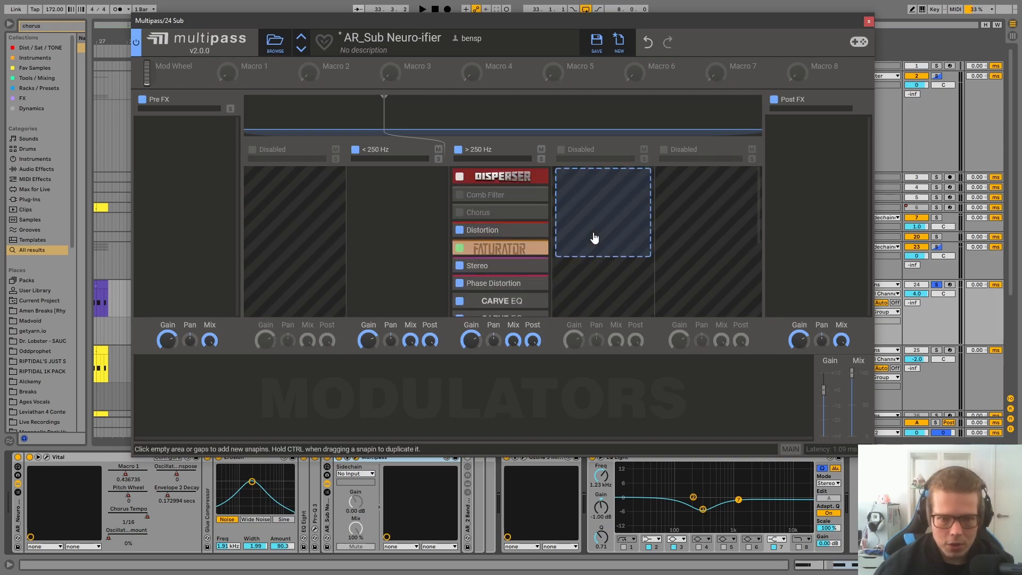
scroll(512, 271, down, 3)
scroll(527, 270, up, 3)
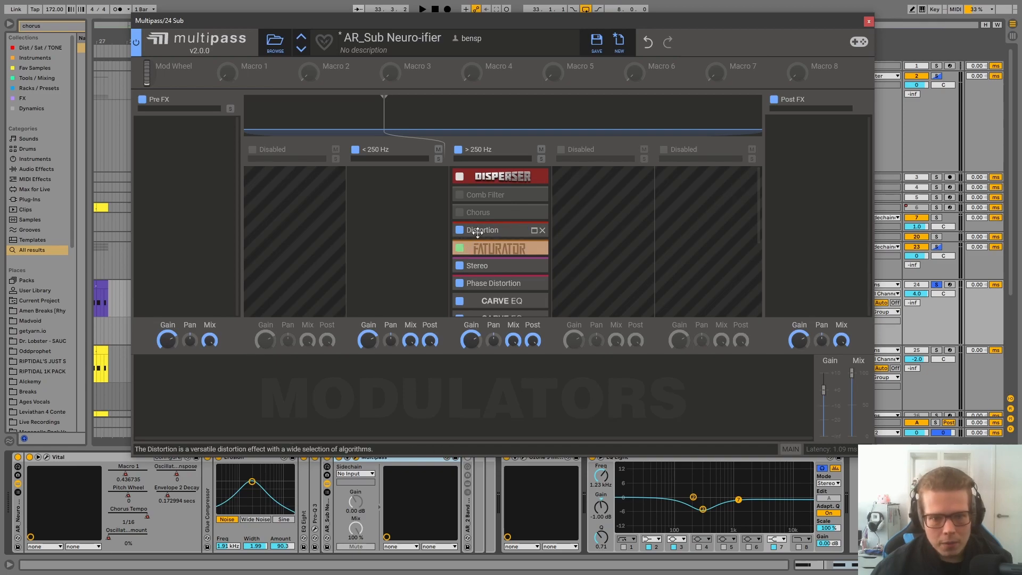
click(460, 230)
key(space)
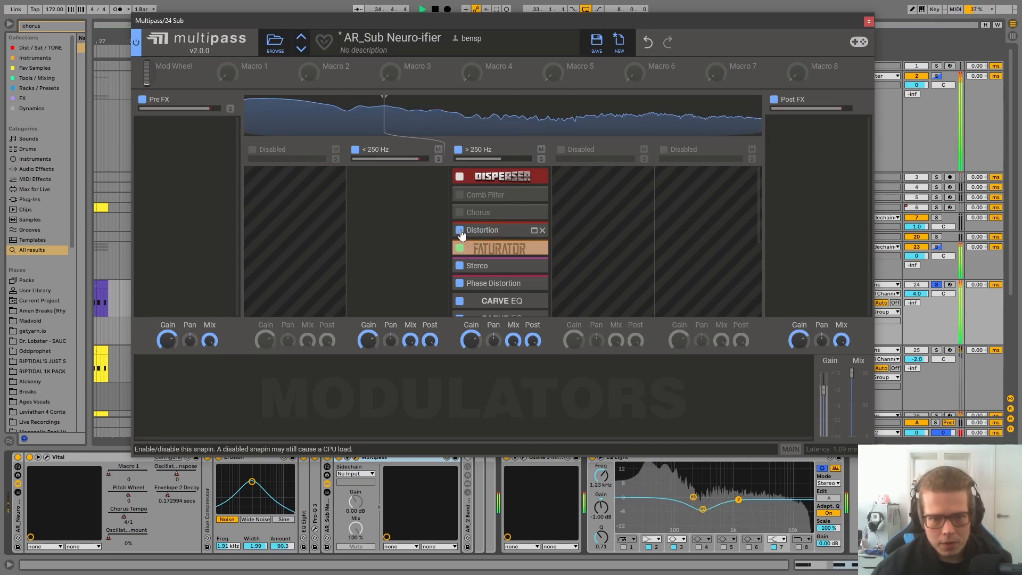
click(461, 232)
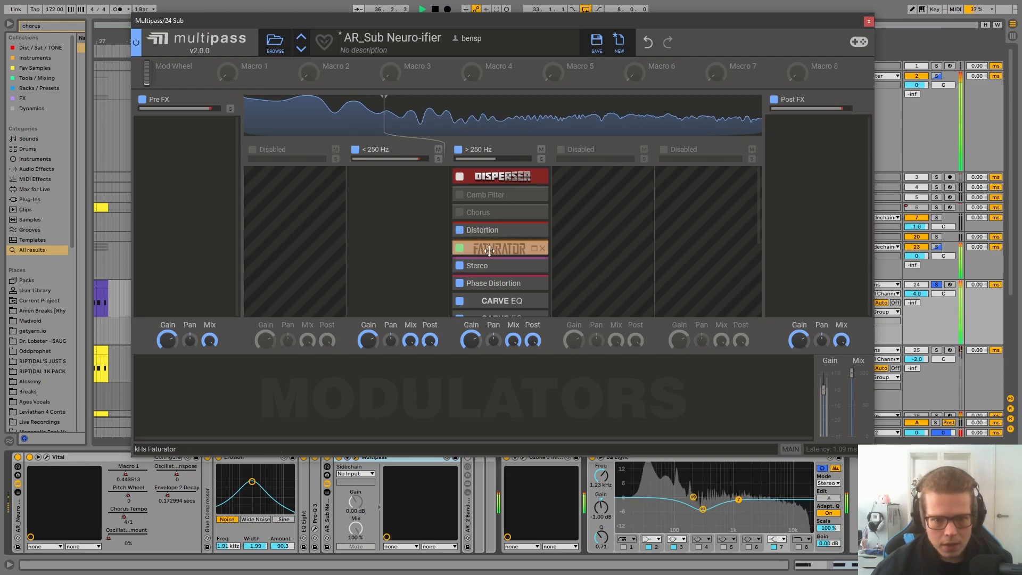
key(space)
Step: Play the bass briefly while toggling Faturator, leaving it enabled, and stop playback
key(space)
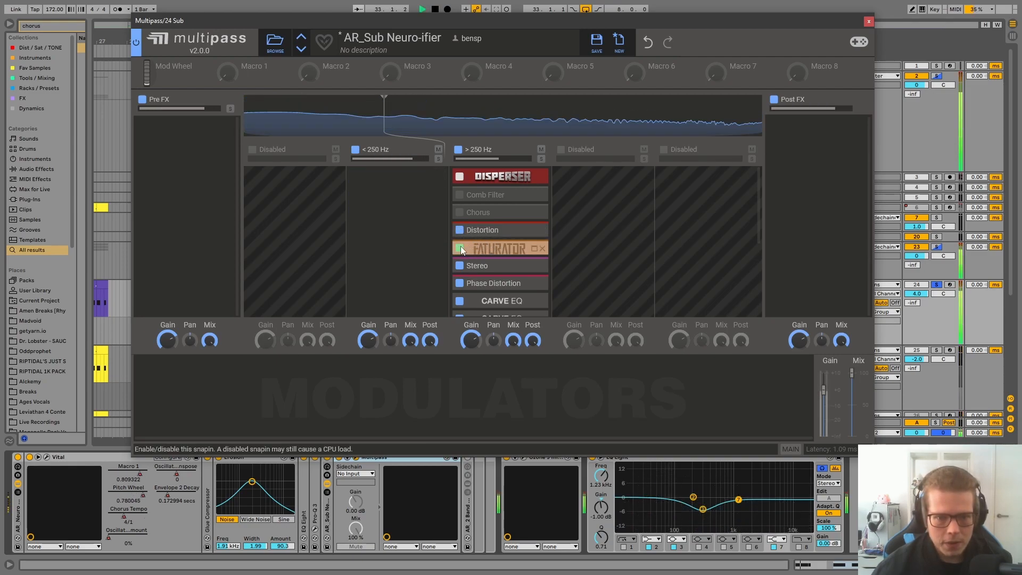
click(460, 249)
key(space)
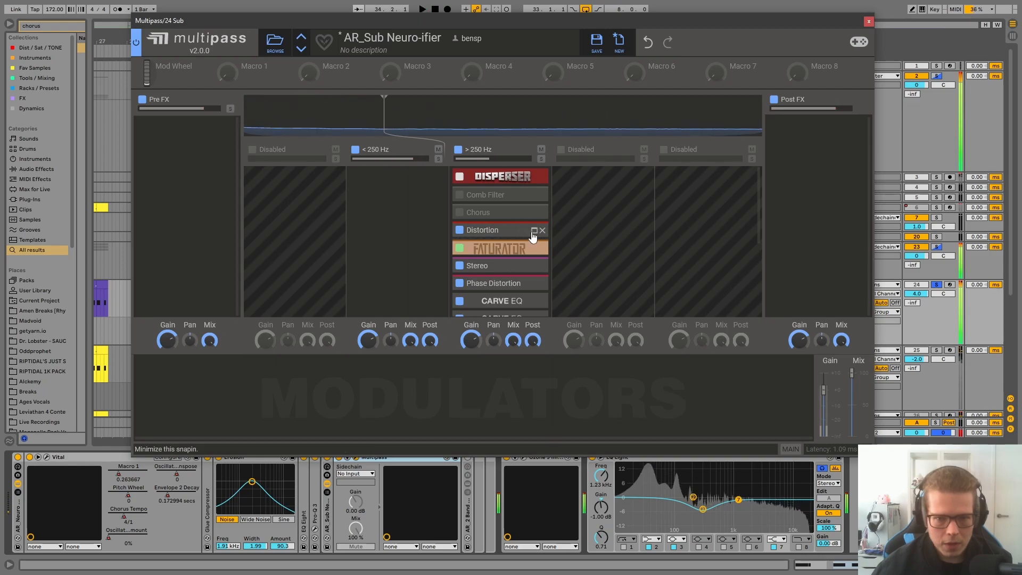
Step: Expand Distortion to examine its Overdrive curve, drive and dynamics settings, and collapse it again
click(529, 232)
scroll(500, 237, down, 3)
mouse_move(468, 256)
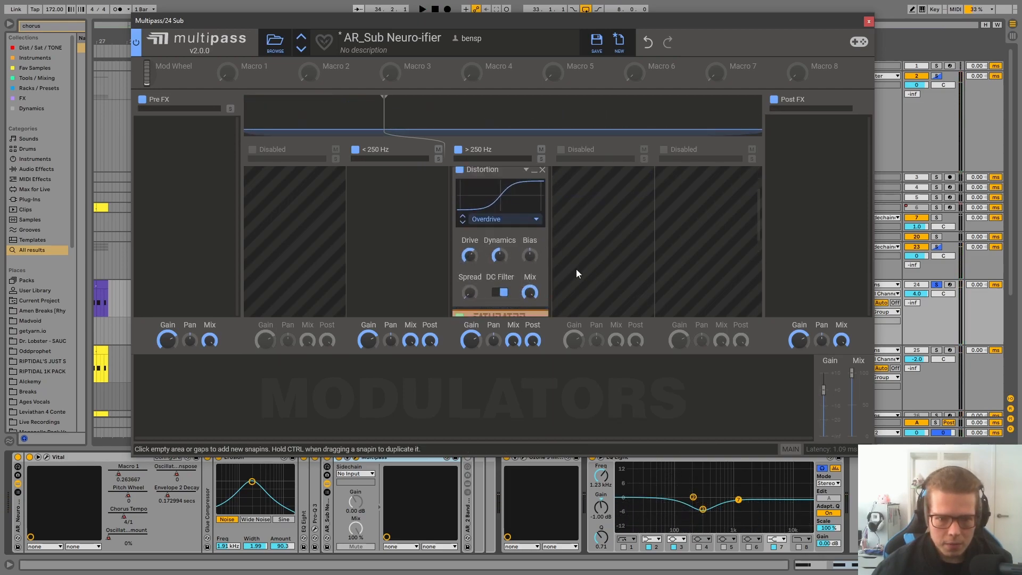
scroll(535, 291, up, 3)
scroll(515, 218, down, 1)
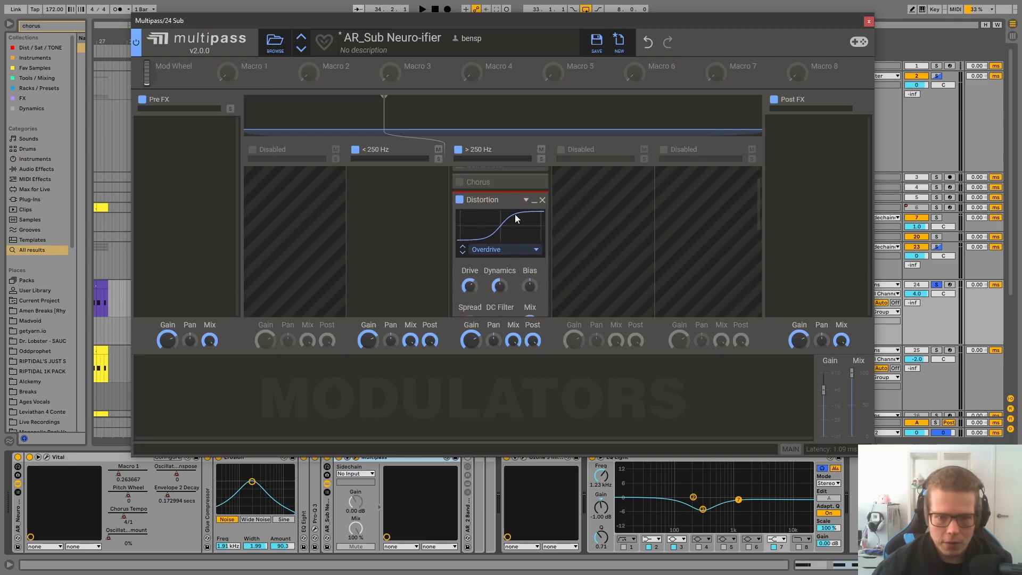
click(536, 203)
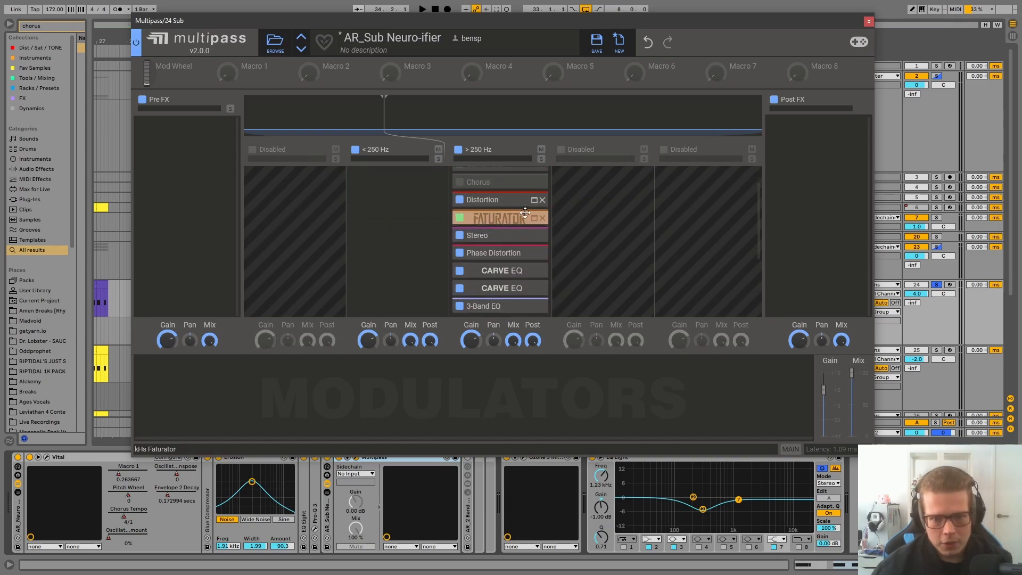
Step: Expand Faturator, audition the bass with it bypassed and re-enabled, and stop playback
click(534, 218)
key(space)
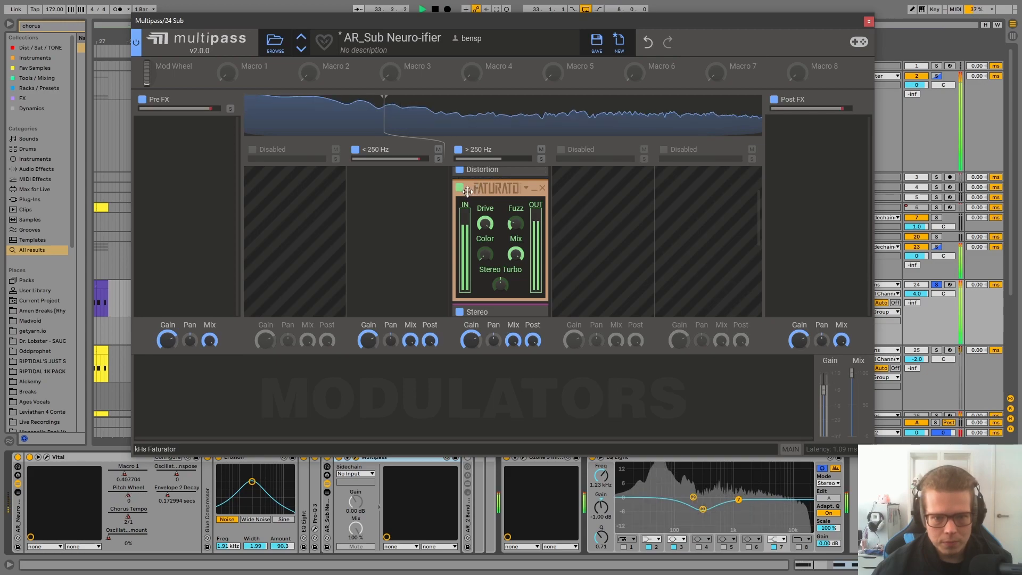
click(460, 189)
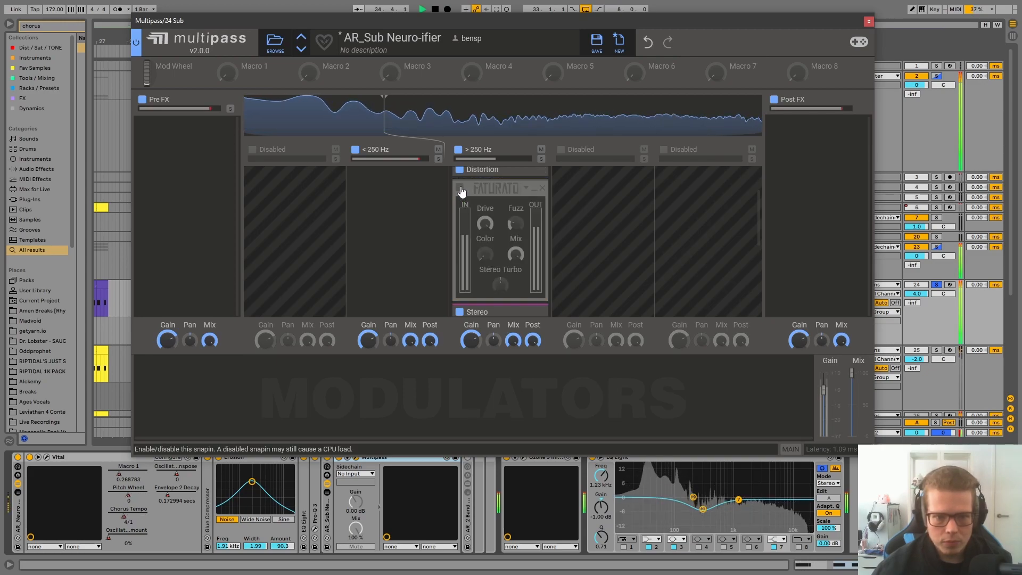
click(460, 189)
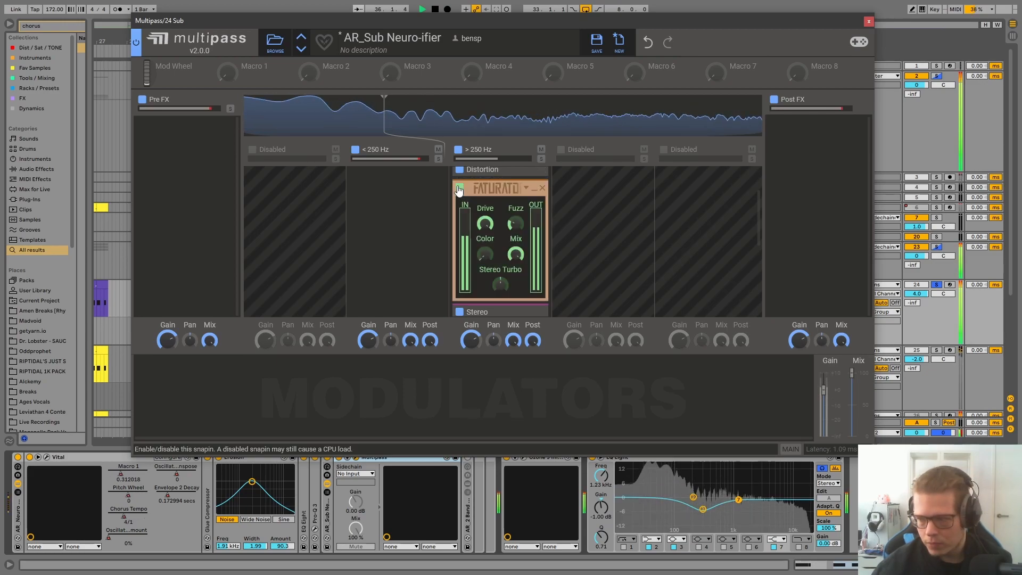
key(space)
Step: Enlarge and reposition the Multipass window, and collapse Faturator
drag(873, 456, 971, 536)
drag(450, 21, 405, 14)
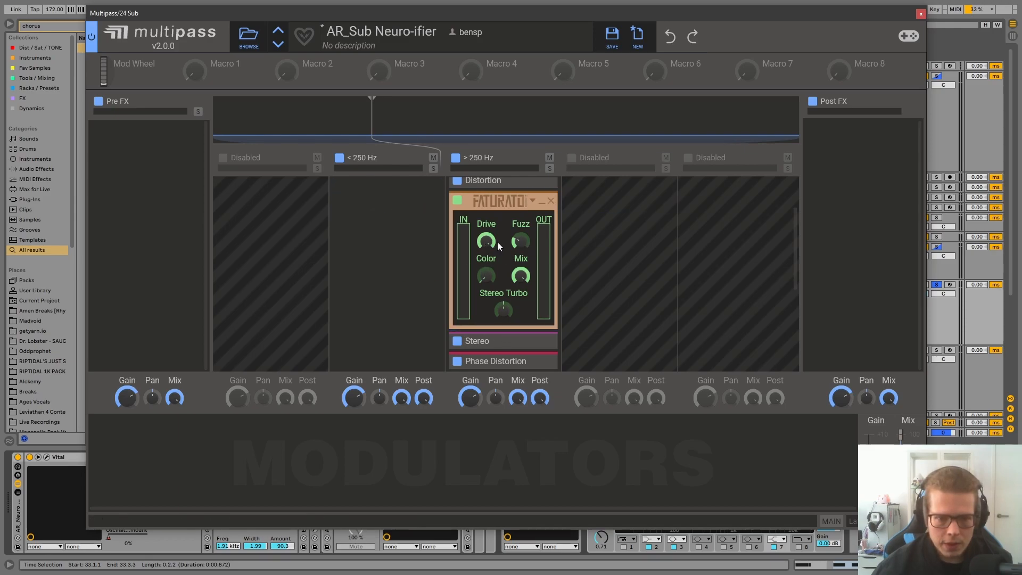
click(541, 201)
Step: Examine the settings of Stereo, collapse it again, and expand Phase Distortion
click(541, 221)
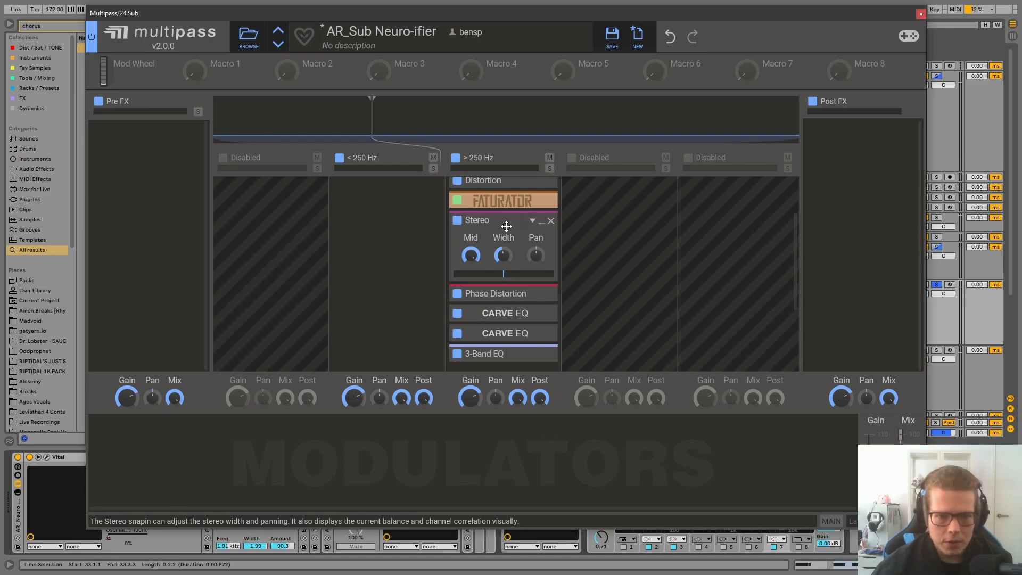
click(542, 221)
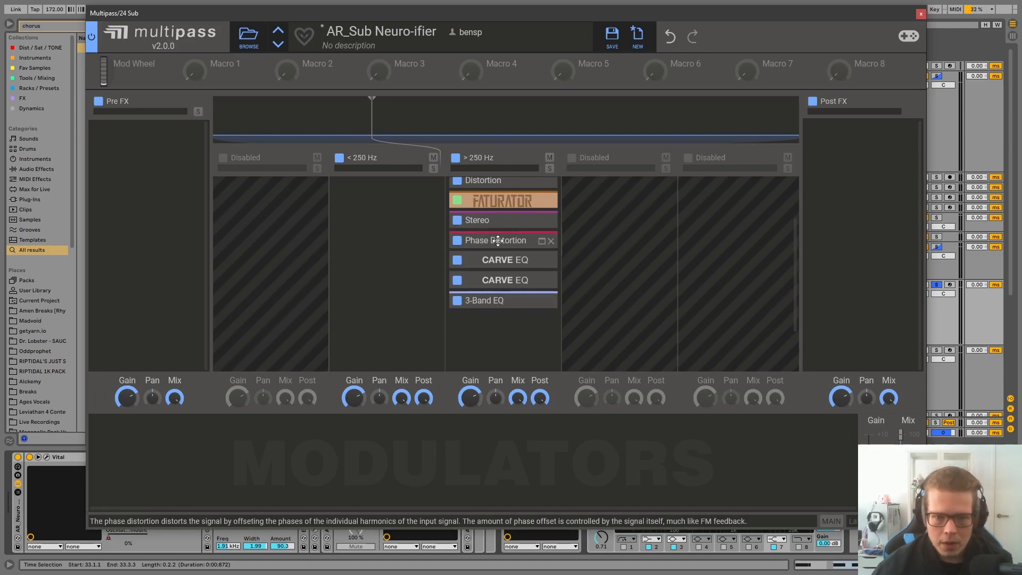
click(542, 241)
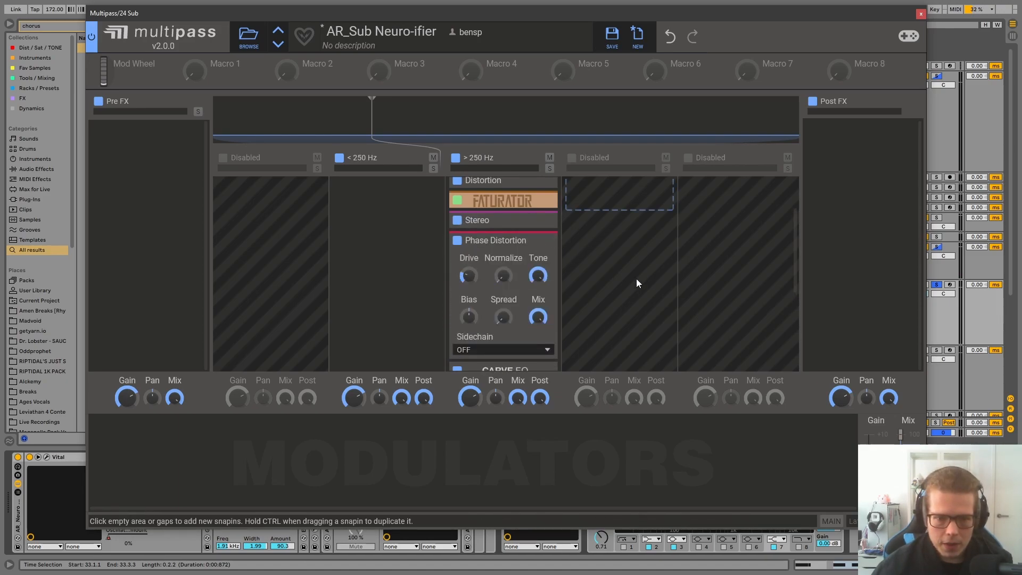
Step: Audition the bass with Phase Distortion repeatedly bypassed and re-enabled, leaving it enabled
click(457, 241)
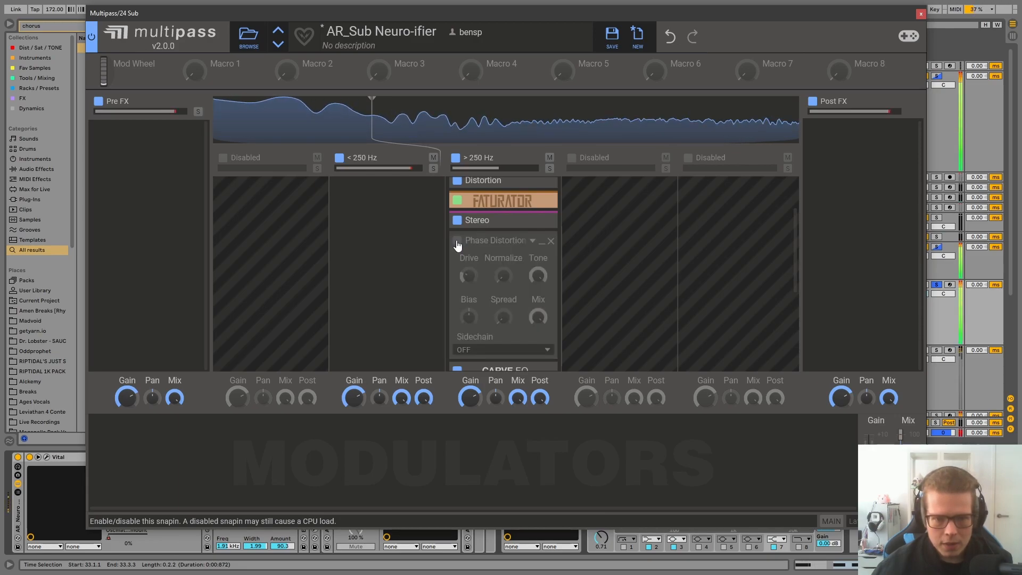
click(457, 241)
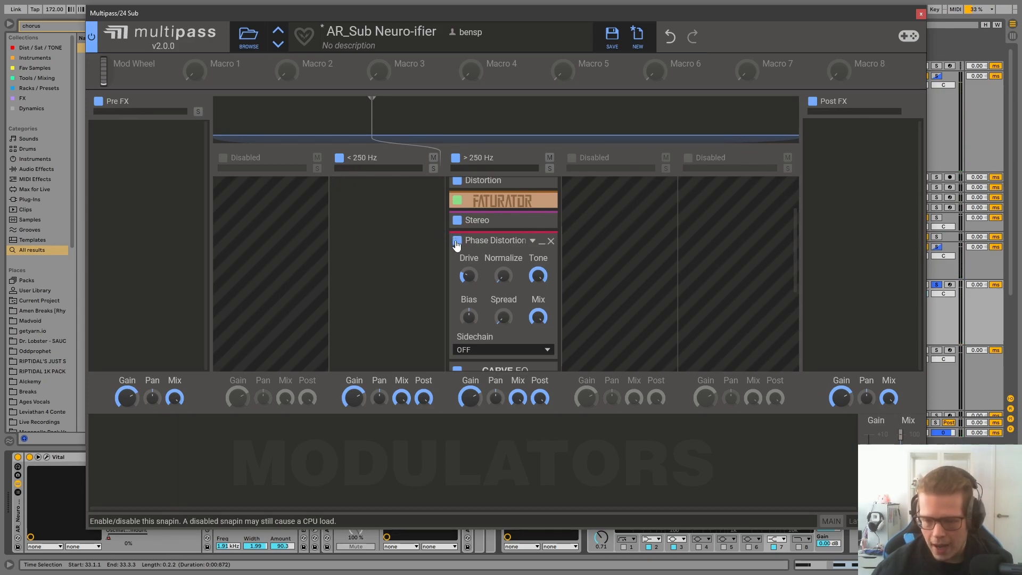
scroll(453, 242, down, 1)
scroll(452, 241, up, 1)
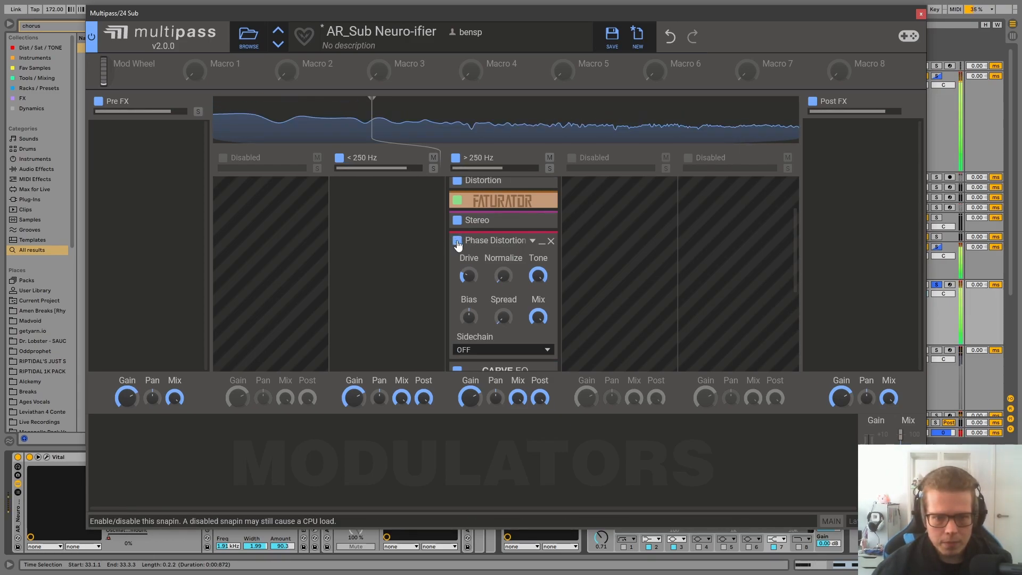
click(457, 241)
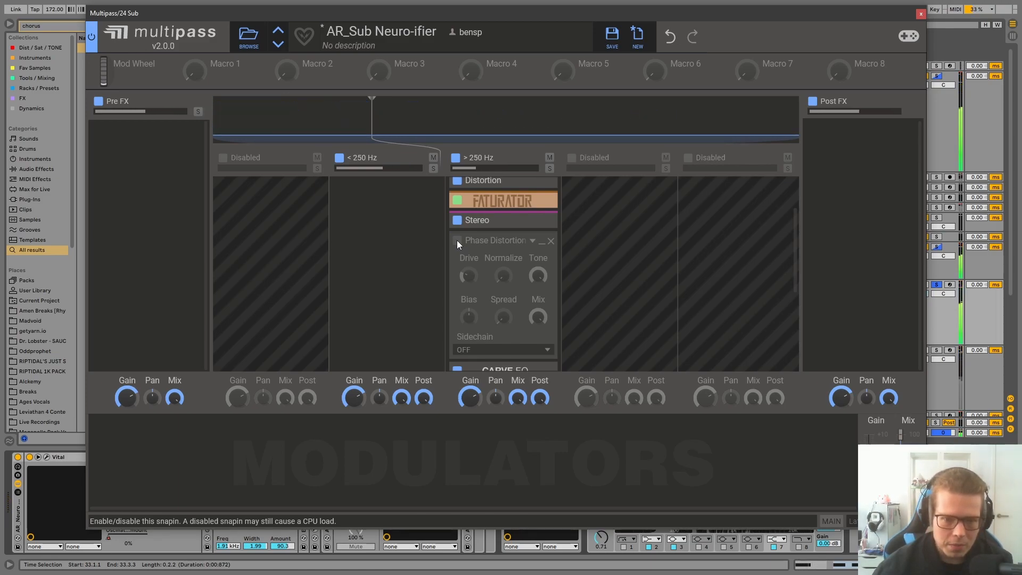
click(457, 241)
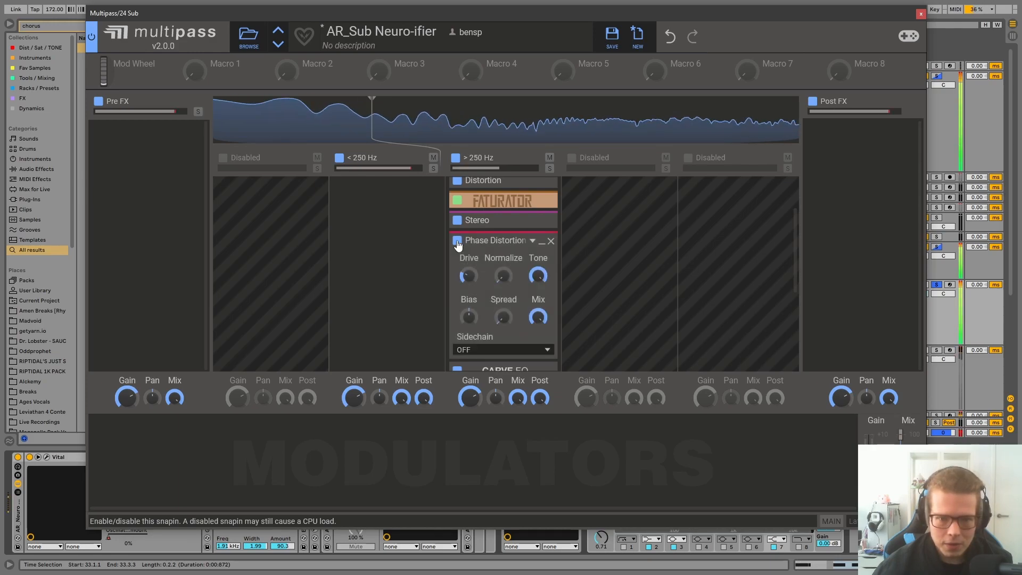
Step: Compare the bass with Phase Distortion off and on once more, collapse it, and expand the first Carve EQ
click(457, 241)
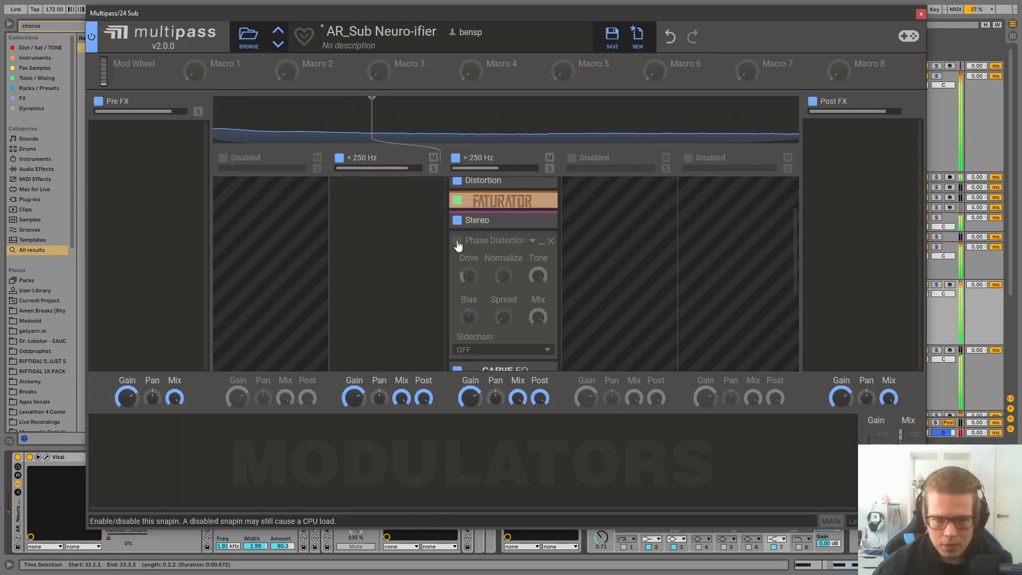
click(457, 241)
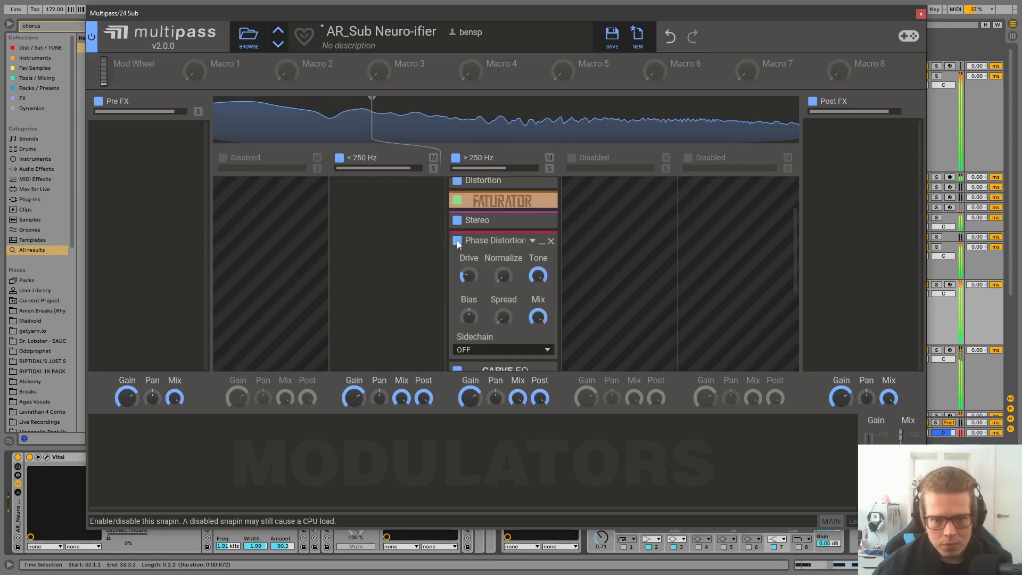
click(533, 242)
click(534, 241)
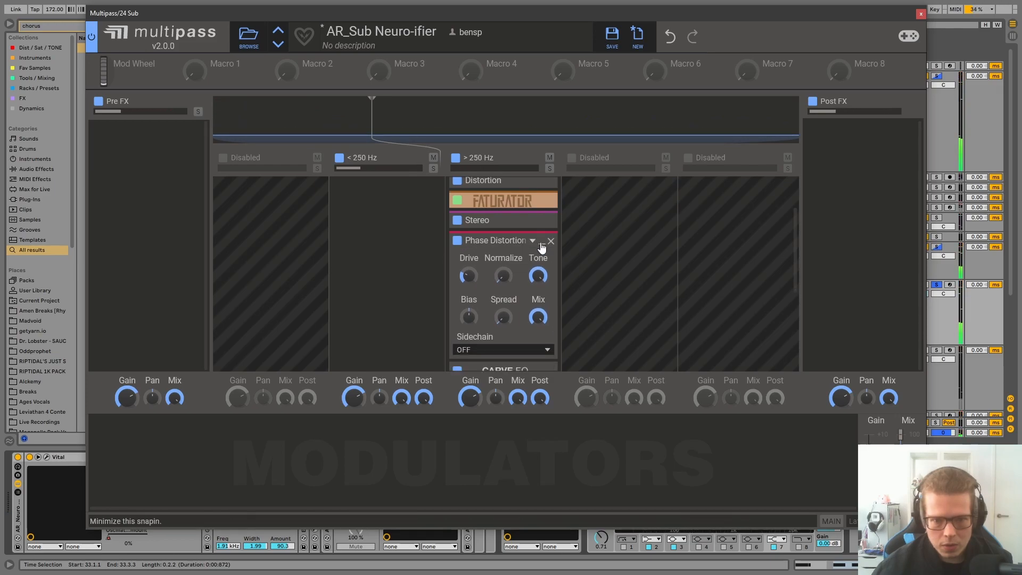
click(541, 244)
click(543, 260)
Step: View the first Carve EQ's curve in its editor, and audition the bass with this EQ bypassed and re-enabled before stopping playback
scroll(553, 286, down, 2)
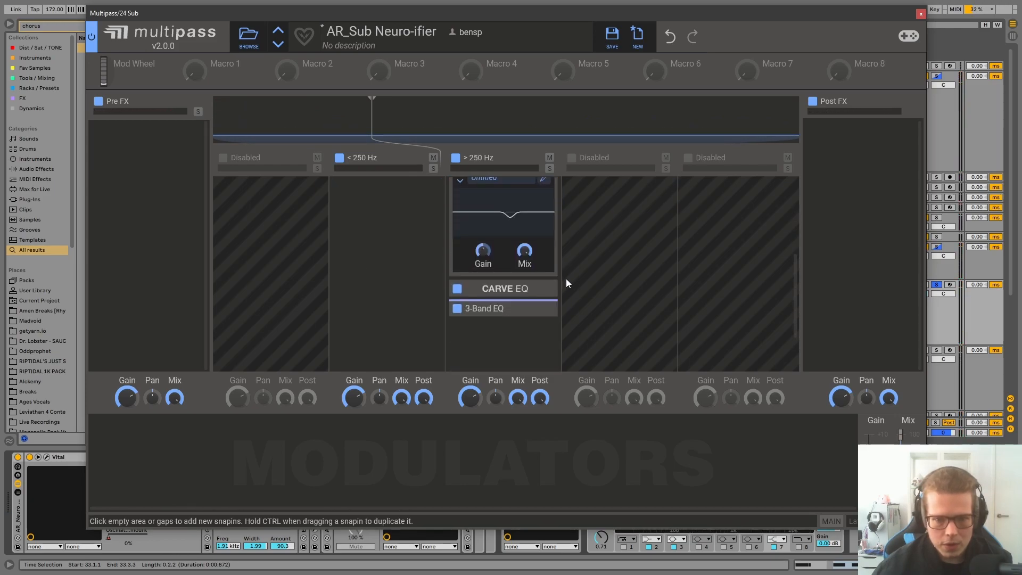
scroll(572, 281, up, 2)
click(543, 246)
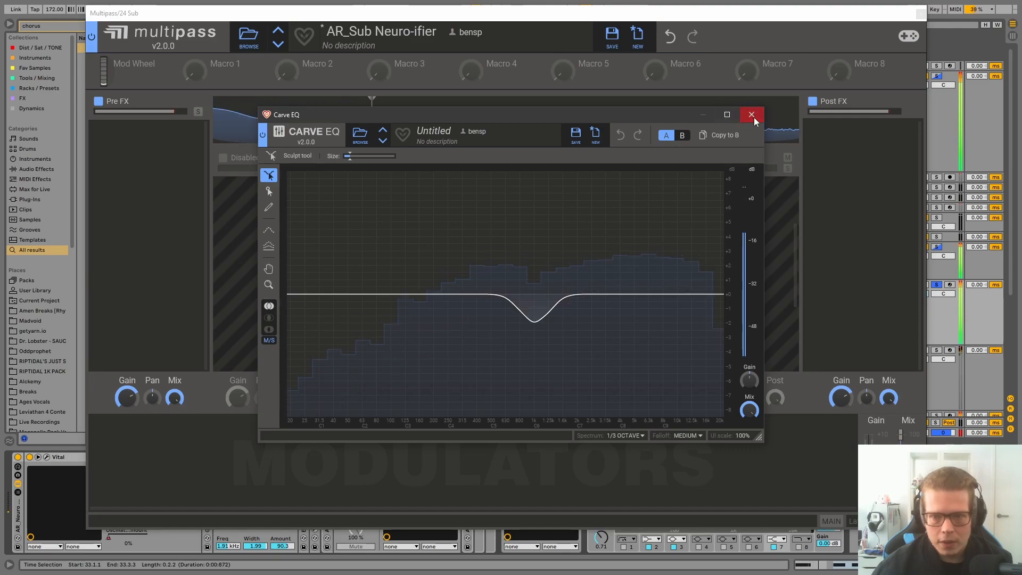
click(753, 118)
click(457, 229)
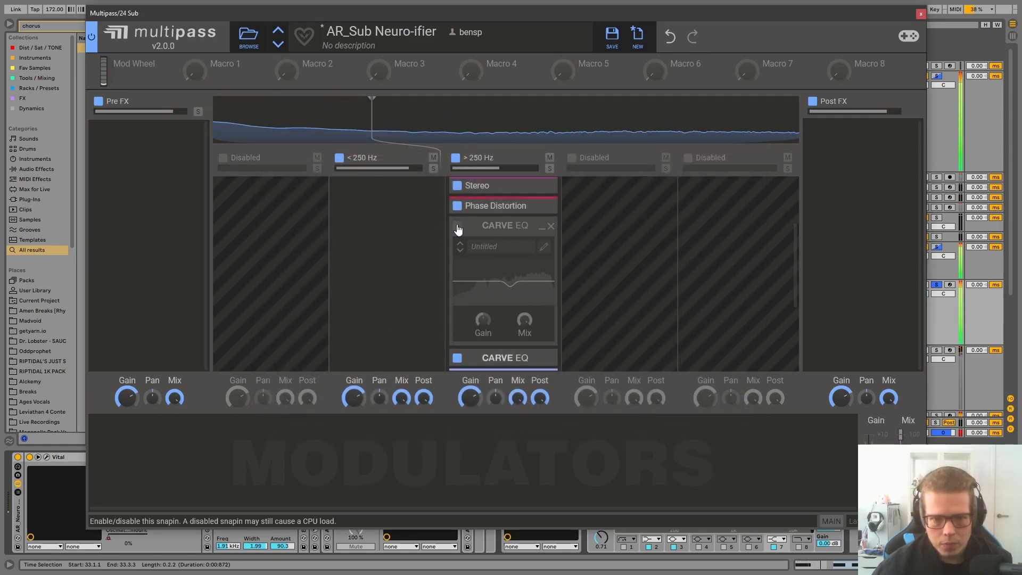
click(457, 227)
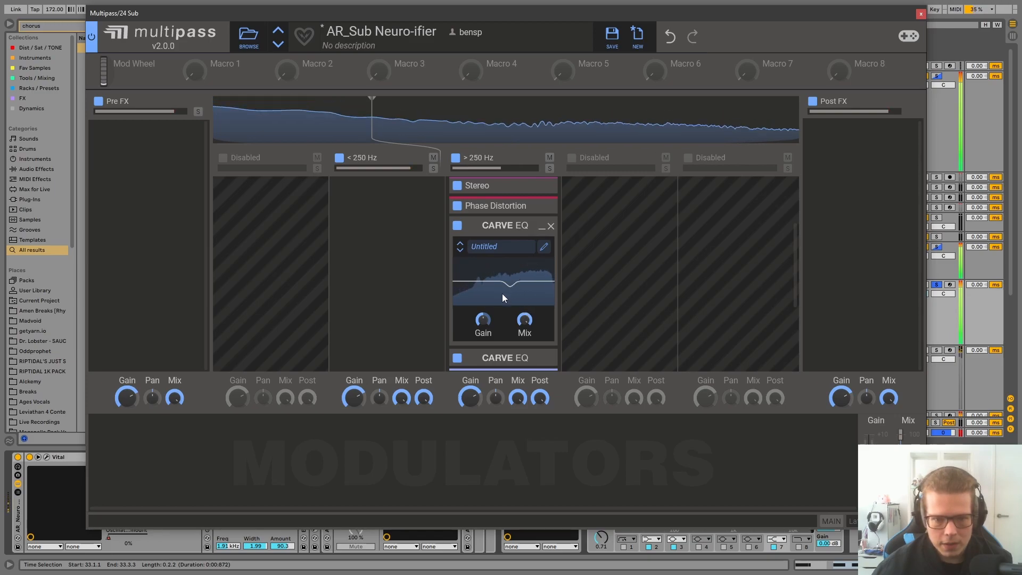
key(space)
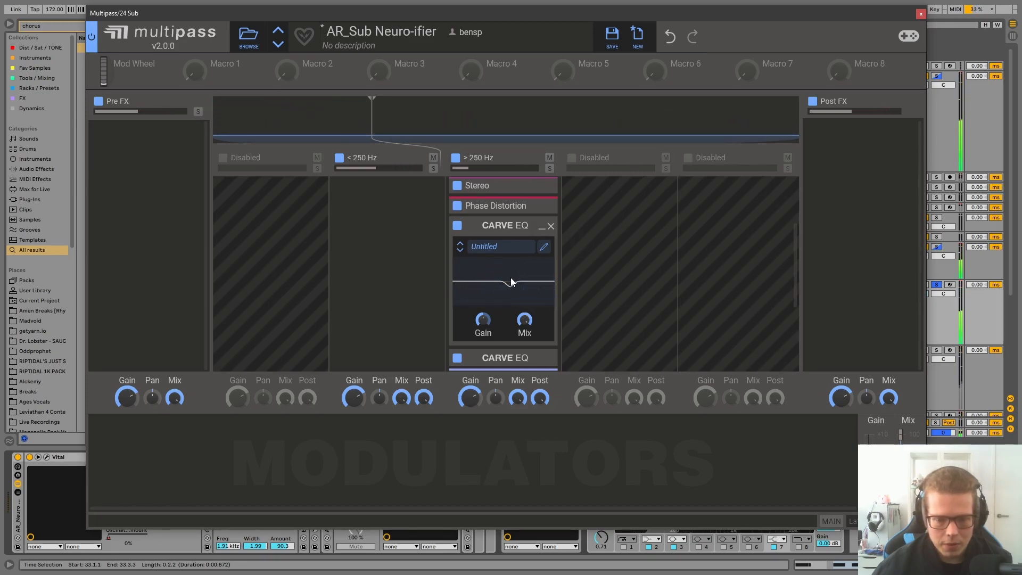
Step: Inspect the dip in the first Carve EQ's curve in its full editor, and collapse this EQ
click(542, 243)
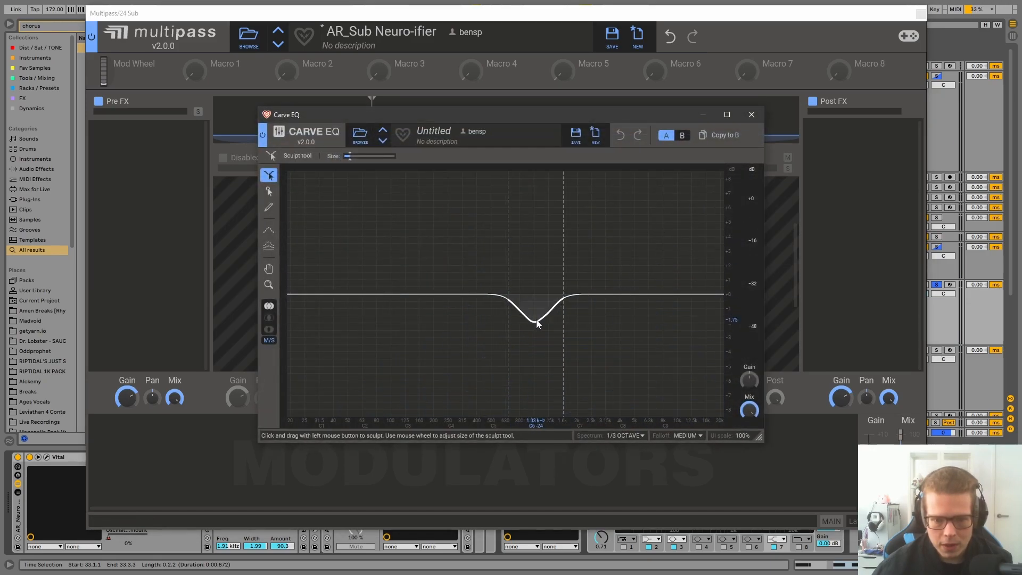
click(751, 114)
click(542, 226)
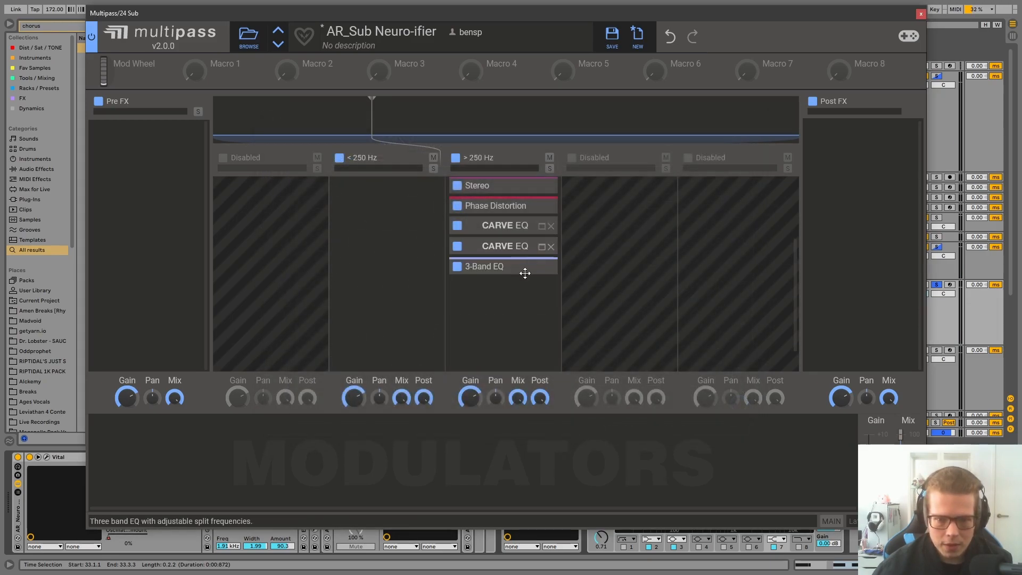
Step: Expand the second Carve EQ and examine its curve in the full editor
click(543, 246)
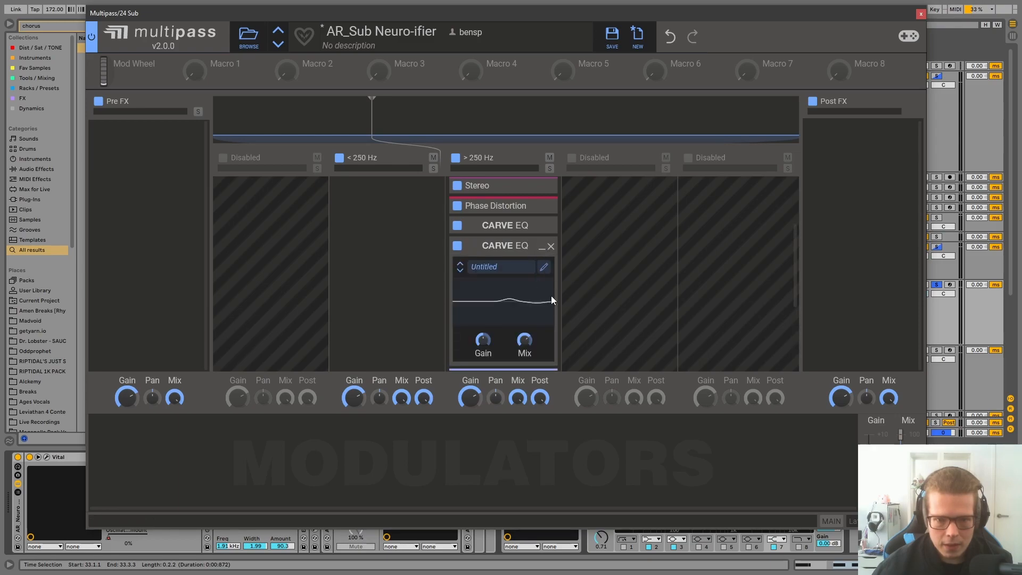
click(543, 267)
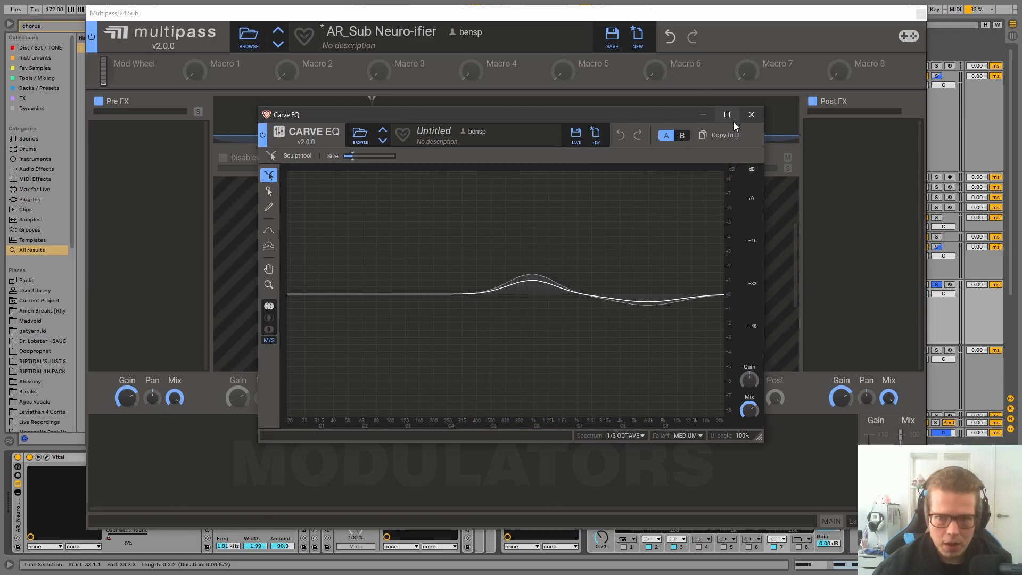
click(750, 114)
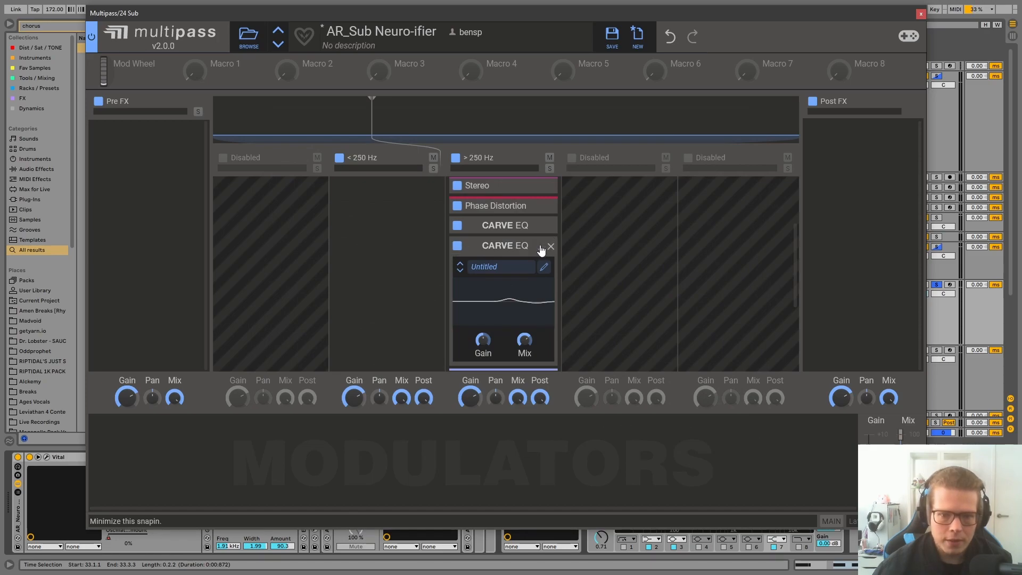
Step: Audition the bass with the second Carve EQ repeatedly bypassed and re-enabled, and collapse this EQ
click(457, 247)
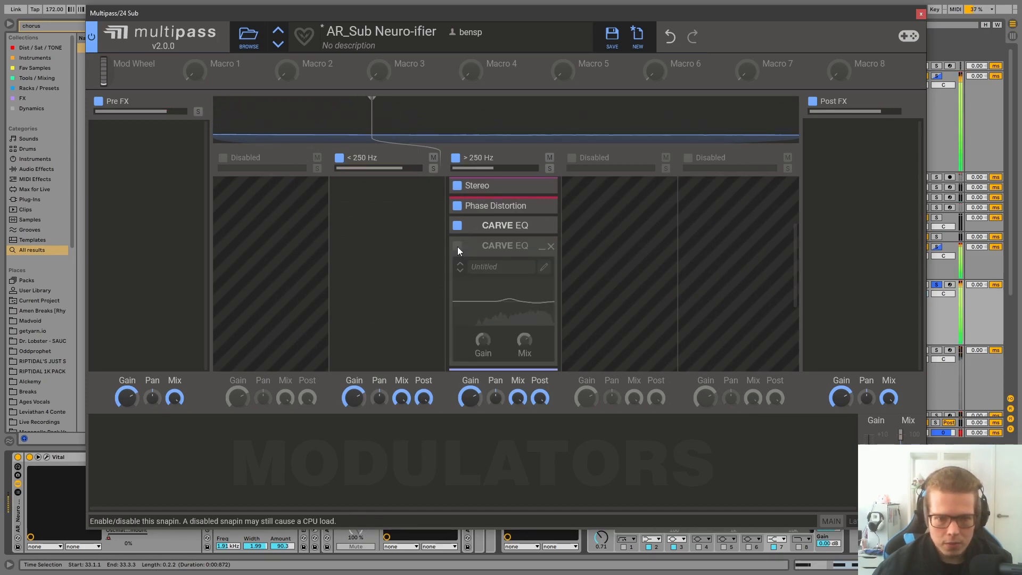
click(457, 247)
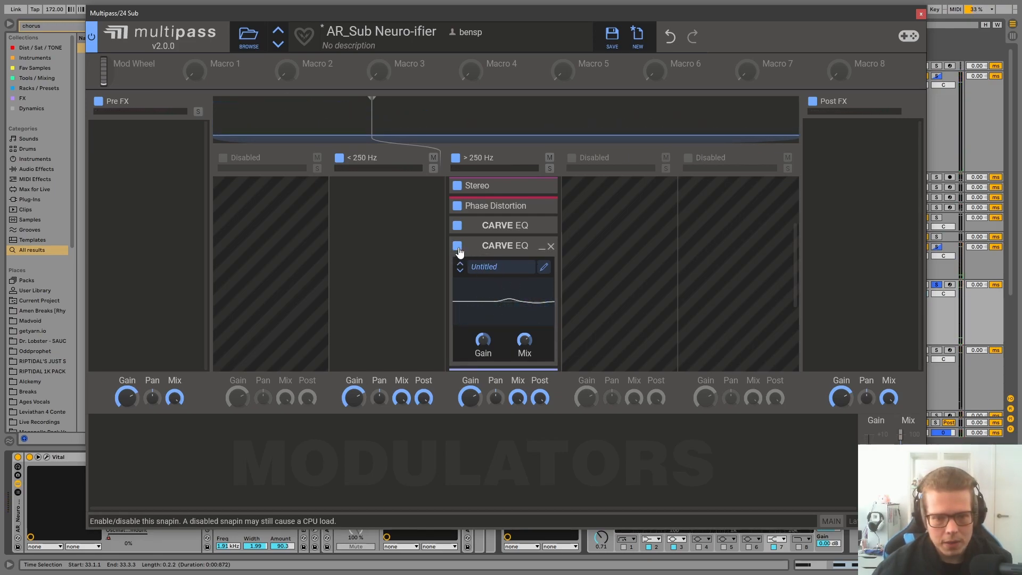
click(457, 247)
click(459, 248)
click(541, 247)
Step: Expand the 3-Band EQ, examine its curve in relation to the 250 Hz band split, and collapse it
click(543, 266)
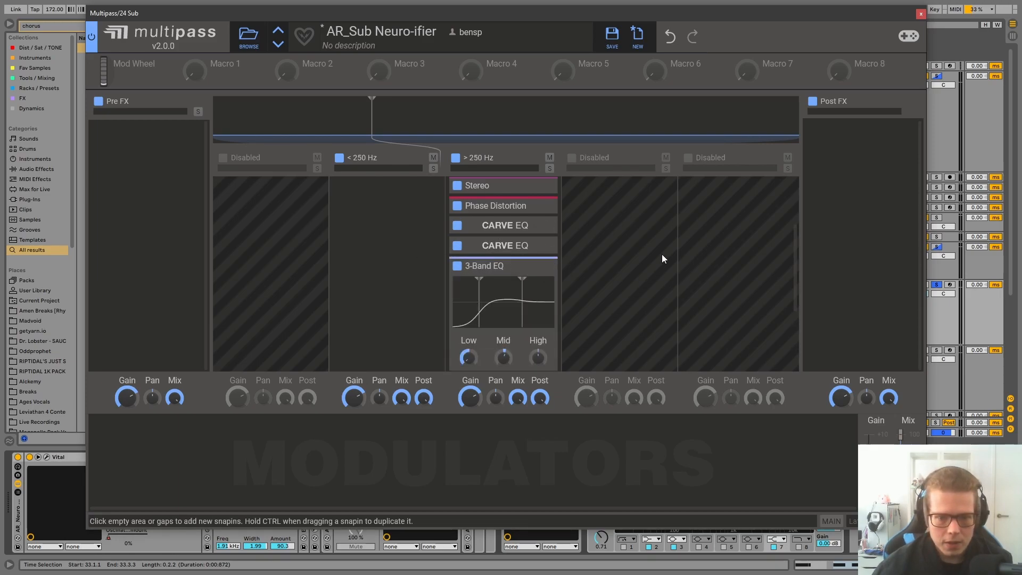
scroll(649, 282, down, 3)
scroll(499, 254, up, 3)
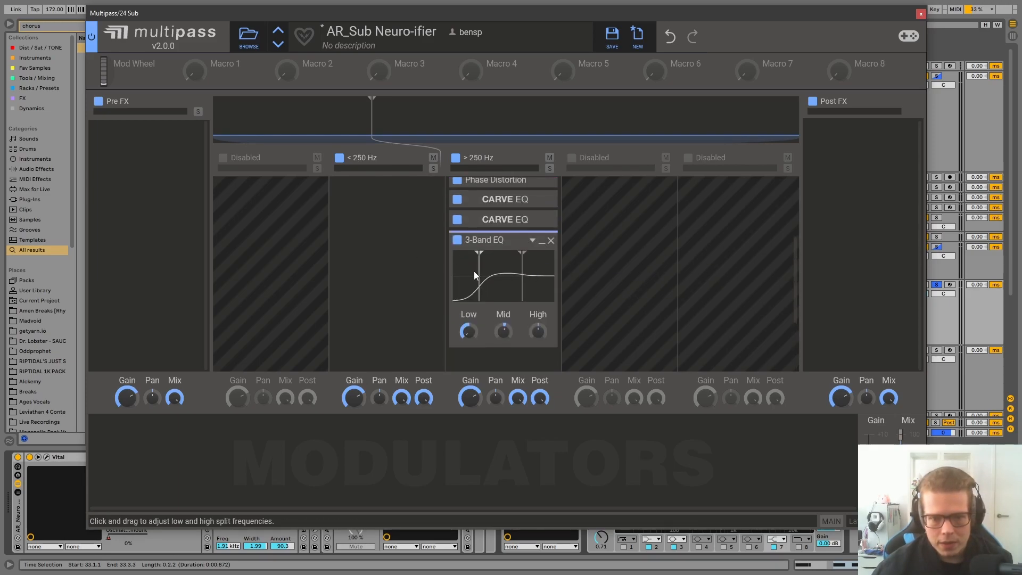
scroll(503, 266, up, 4)
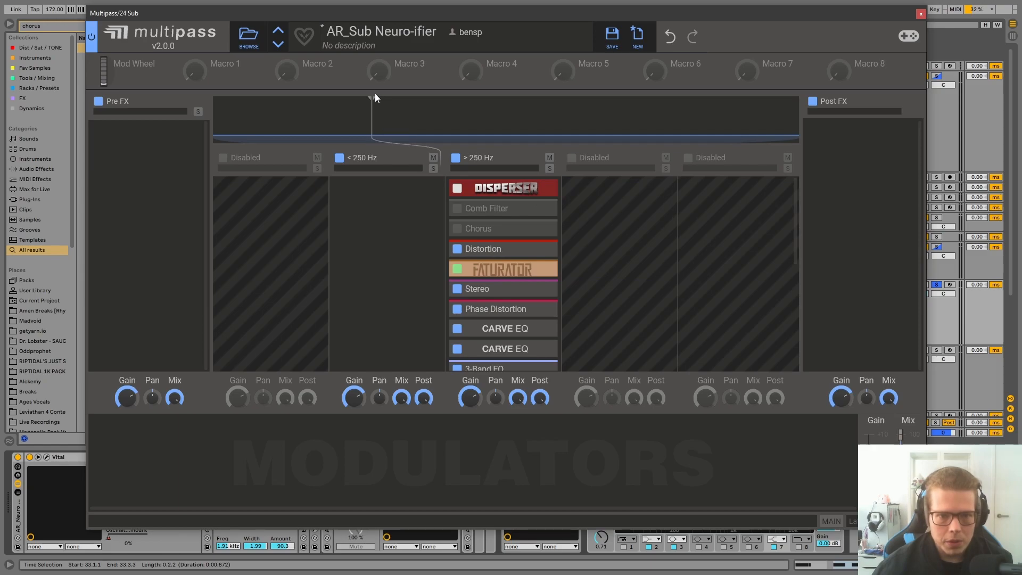
scroll(538, 246, down, 3)
scroll(499, 296, up, 1)
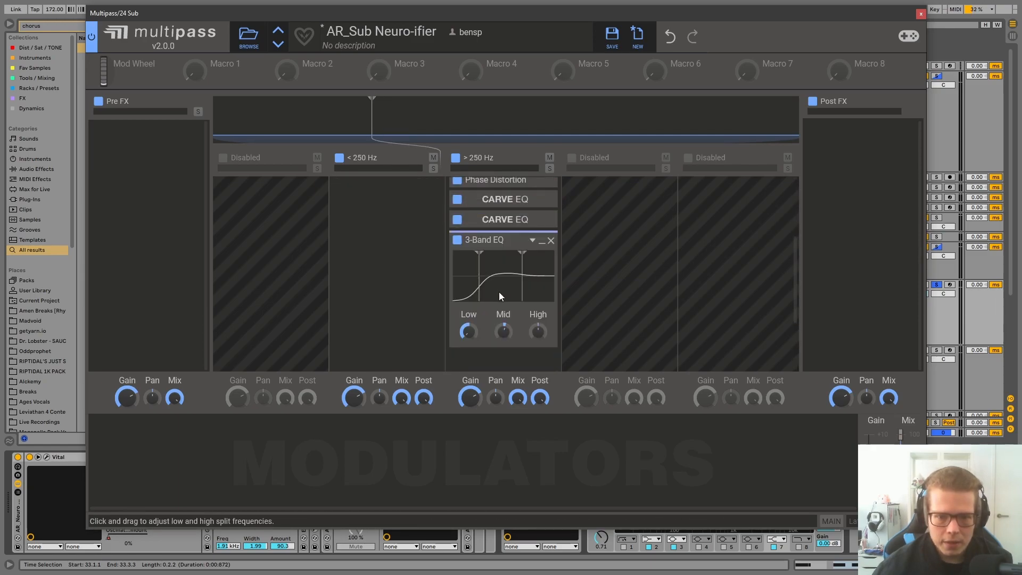
click(540, 243)
scroll(497, 270, up, 2)
scroll(547, 218, down, 2)
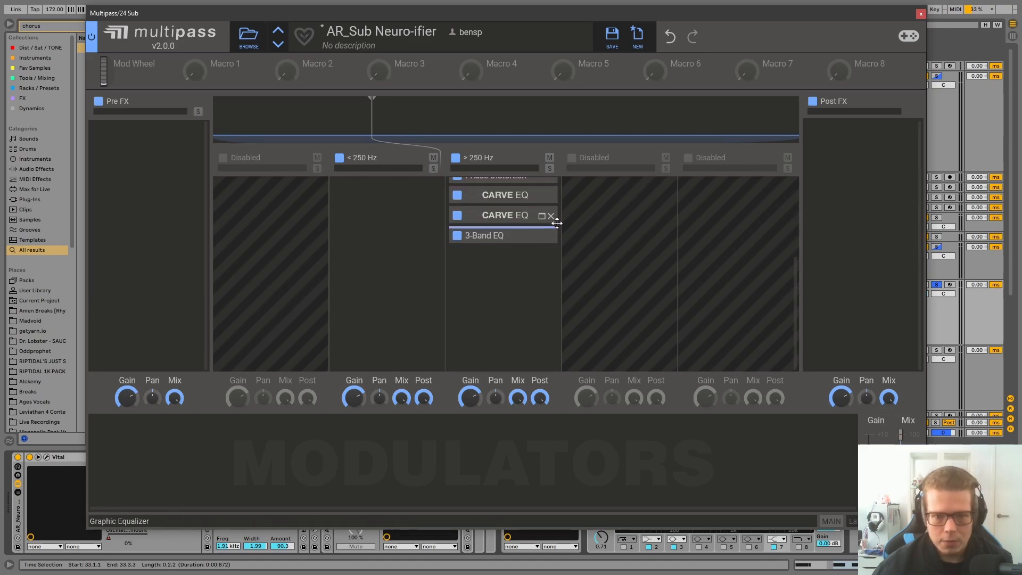
click(543, 236)
click(541, 236)
scroll(508, 267, up, 3)
Step: Close the Multipass window and compare the bass with the whole Multipass device bypassed and enabled, ending with playback stopped
click(920, 16)
click(805, 290)
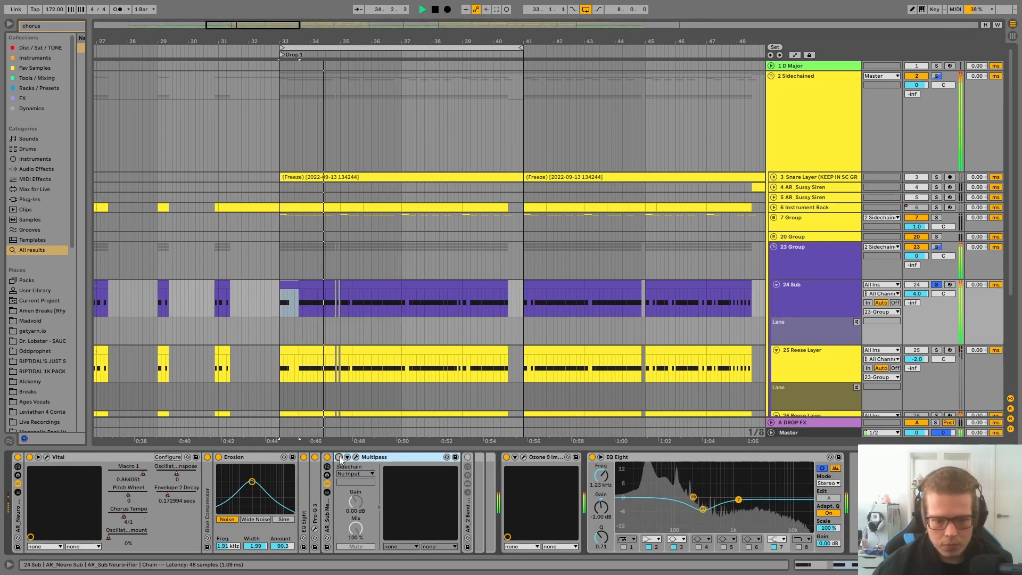
key(space)
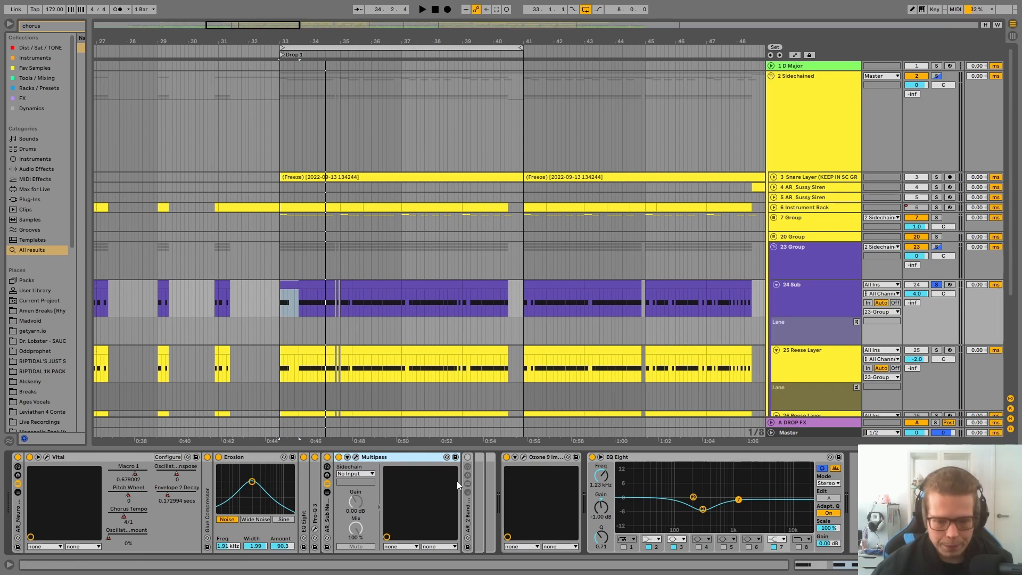
Step: Enable and unfold the AR_2 Band Split 2022 rack, and view the devices of its Top and Sub chains
click(467, 457)
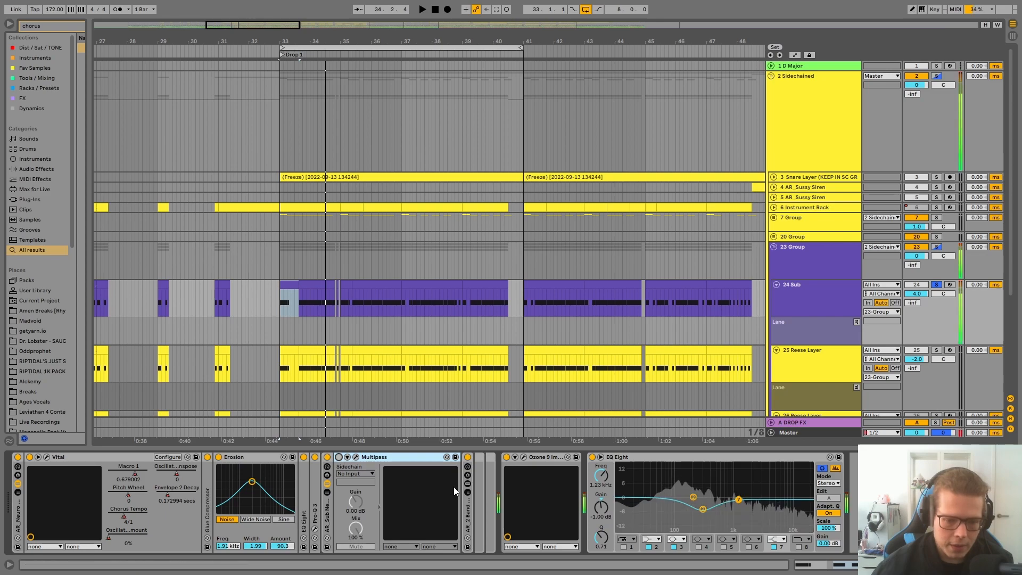
double_click(469, 496)
double_click(491, 483)
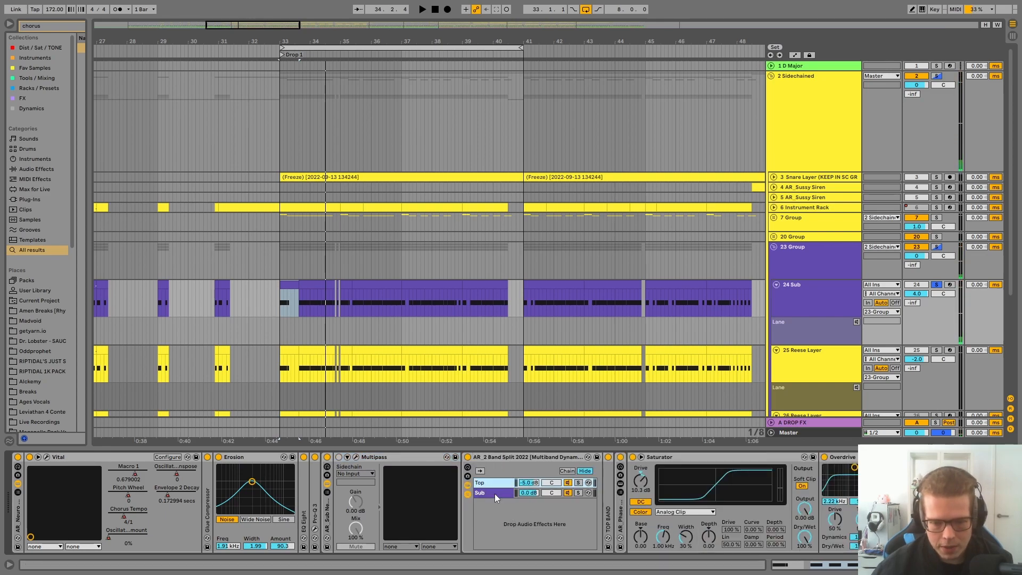
click(495, 493)
scroll(555, 519, down, 1)
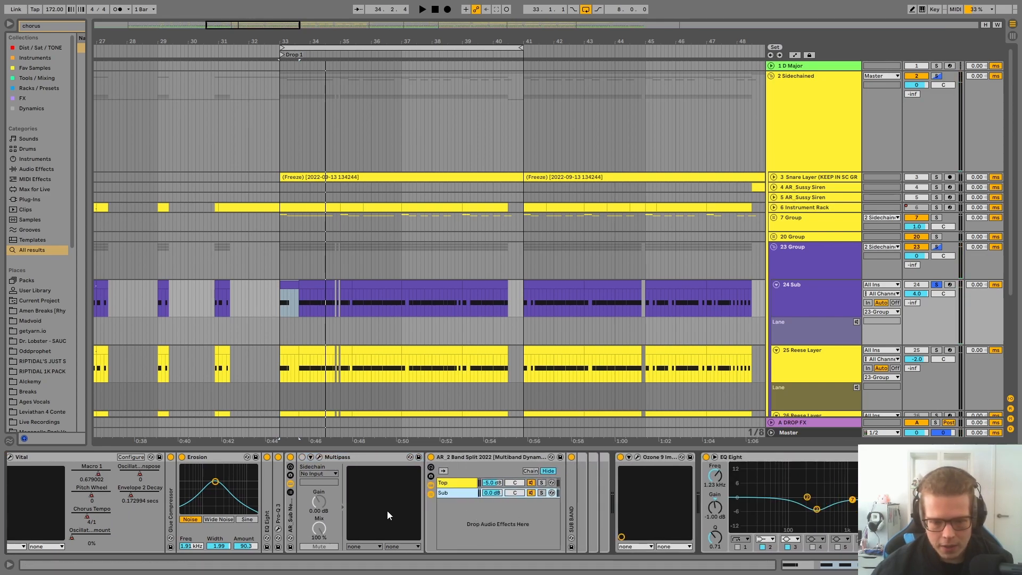
click(500, 456)
click(456, 482)
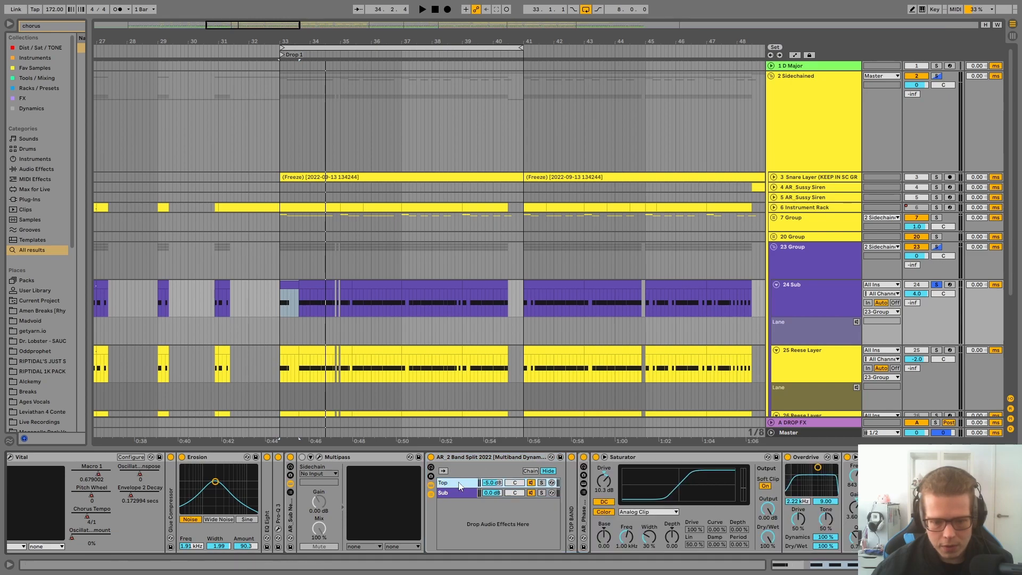
Step: Fold the Saturator, Overdrive and EQ Eight devices in the Top chain, keeping the Top chain selected
double_click(641, 458)
double_click(608, 459)
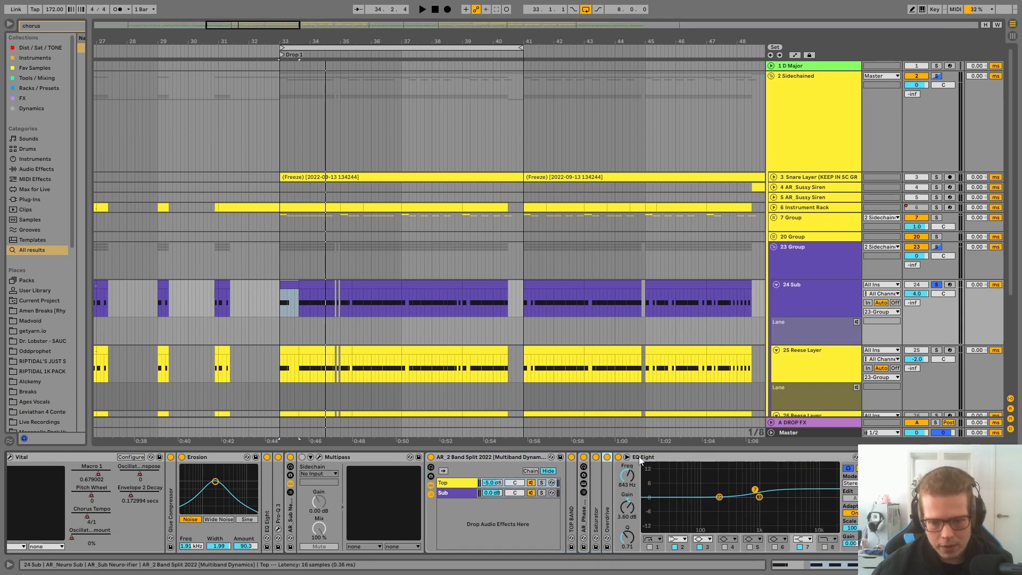
double_click(619, 458)
click(472, 486)
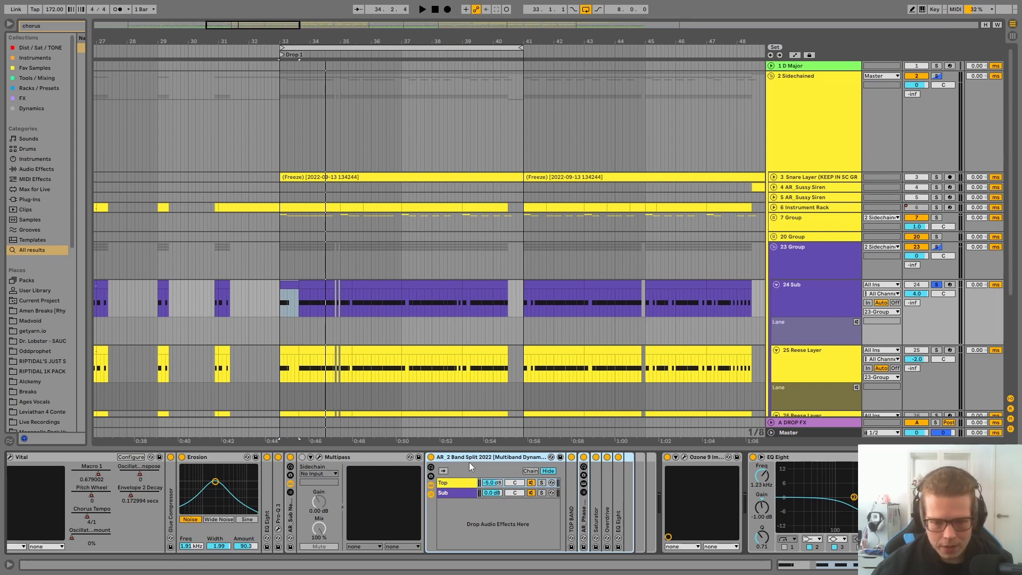
click(456, 485)
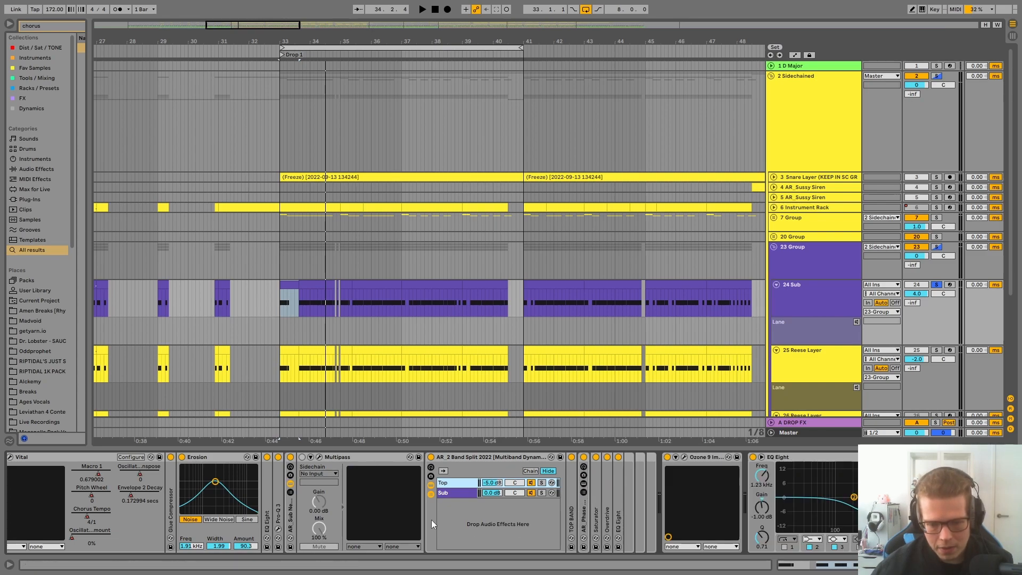
scroll(508, 513, right, 3)
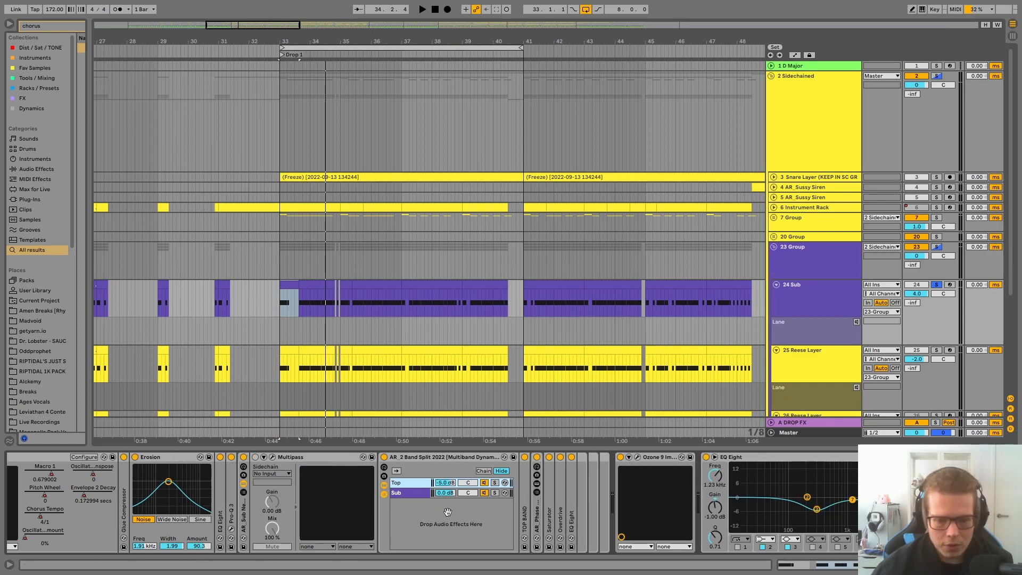
Step: Unfold the AR_Phase Disperser EQ Three rack in the Top chain and select the rack
click(535, 493)
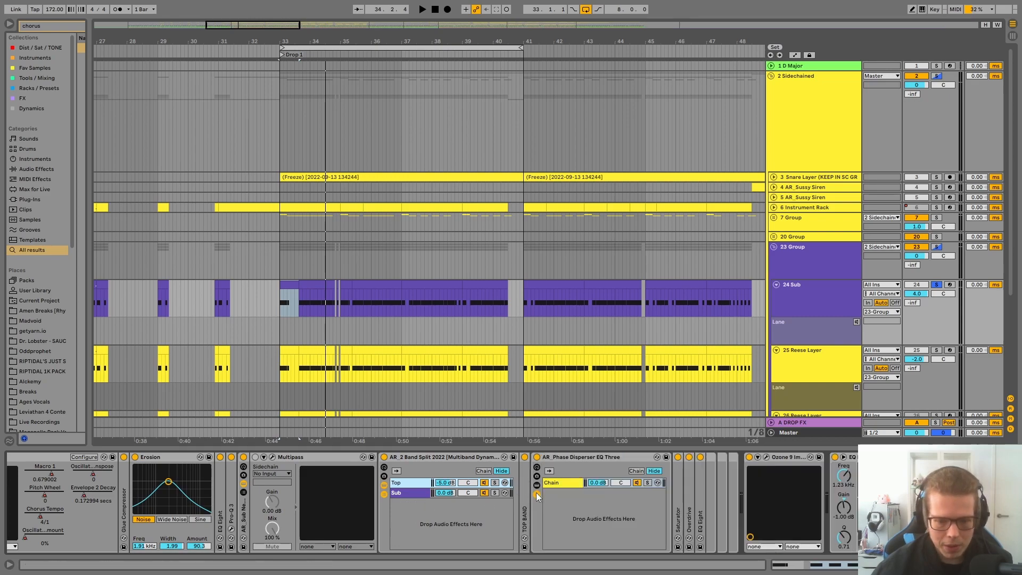
click(566, 483)
click(595, 464)
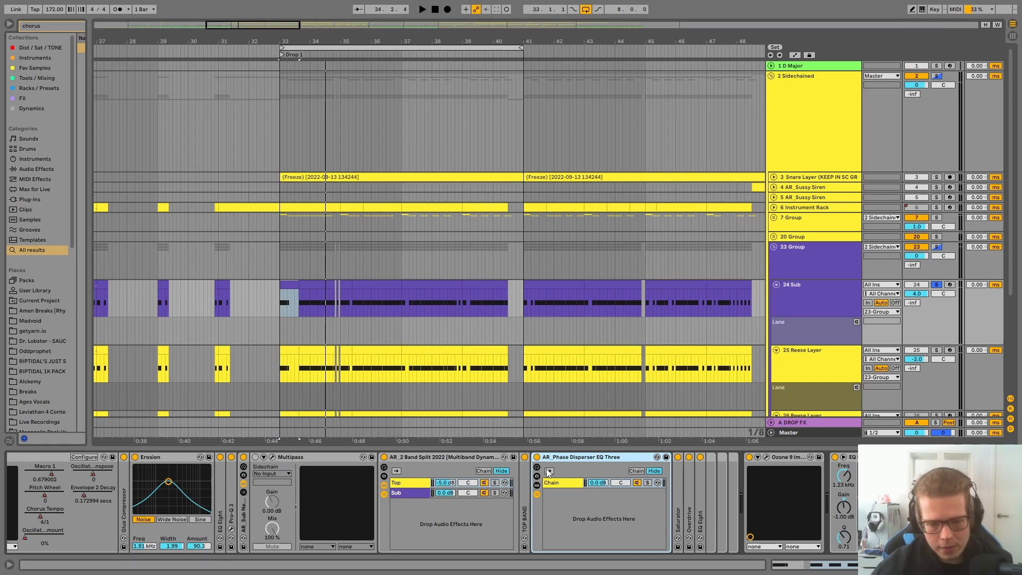
Step: Show the EQ Three devices inside the AR_Phase Disperser EQ Three rack's chain and fold every one of them
double_click(554, 484)
drag(602, 514, 308, 519)
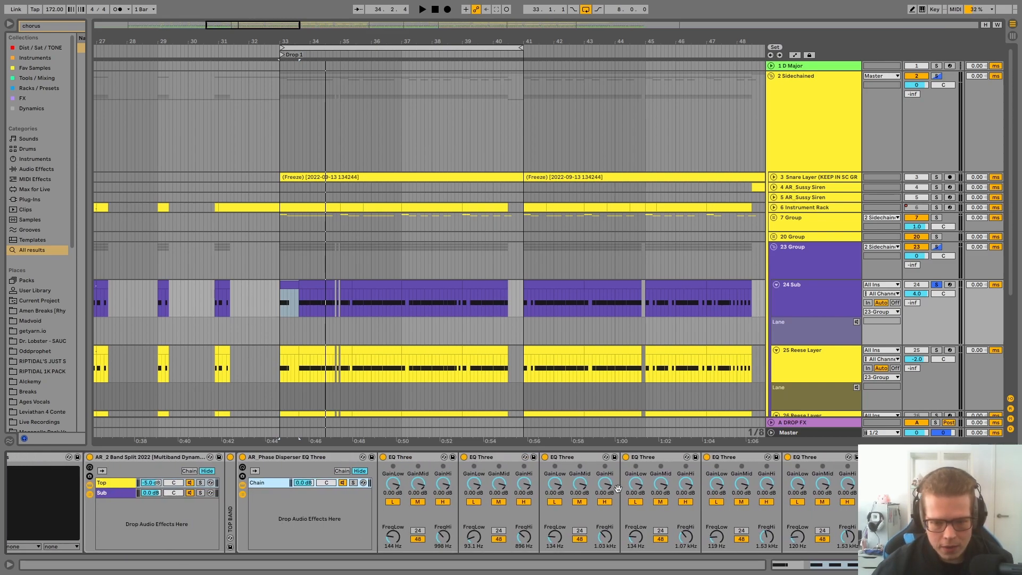
drag(564, 481, 356, 472)
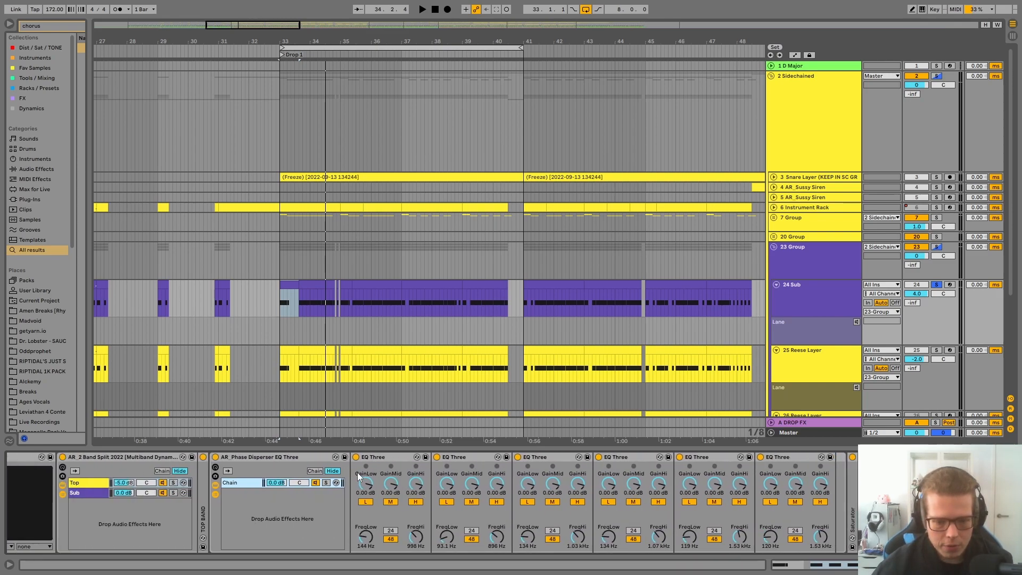
double_click(395, 459)
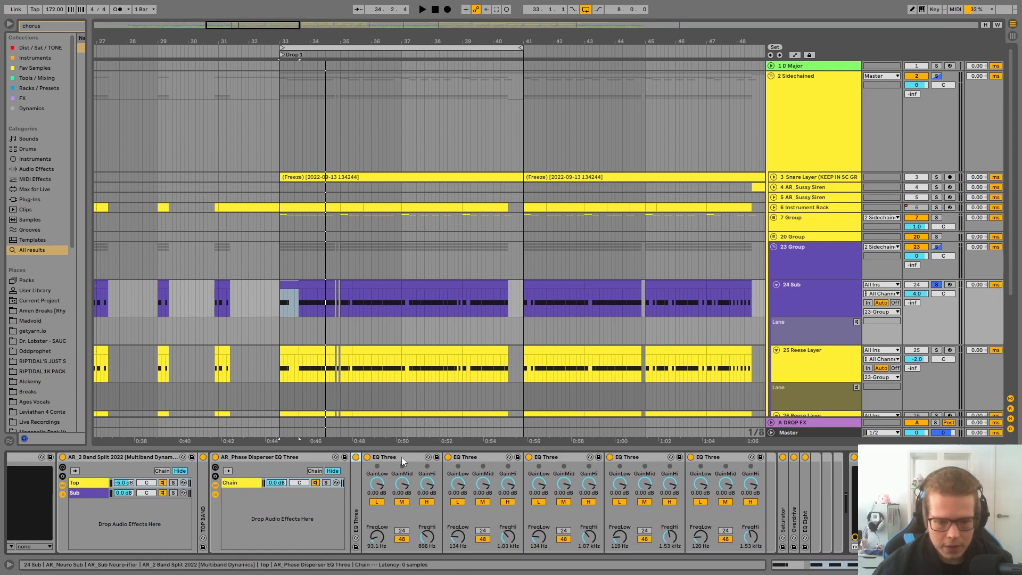
double_click(423, 455)
double_click(424, 455)
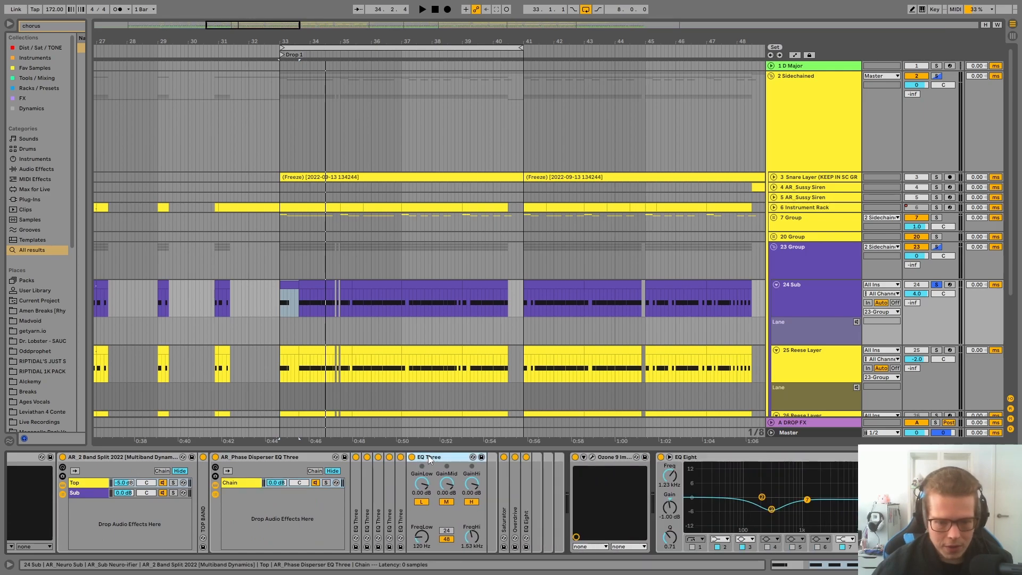
double_click(423, 455)
Step: Compare the bass with the AR_Phase Disperser EQ Three rack bypassed and enabled, leaving the rack enabled and playback stopped
click(257, 515)
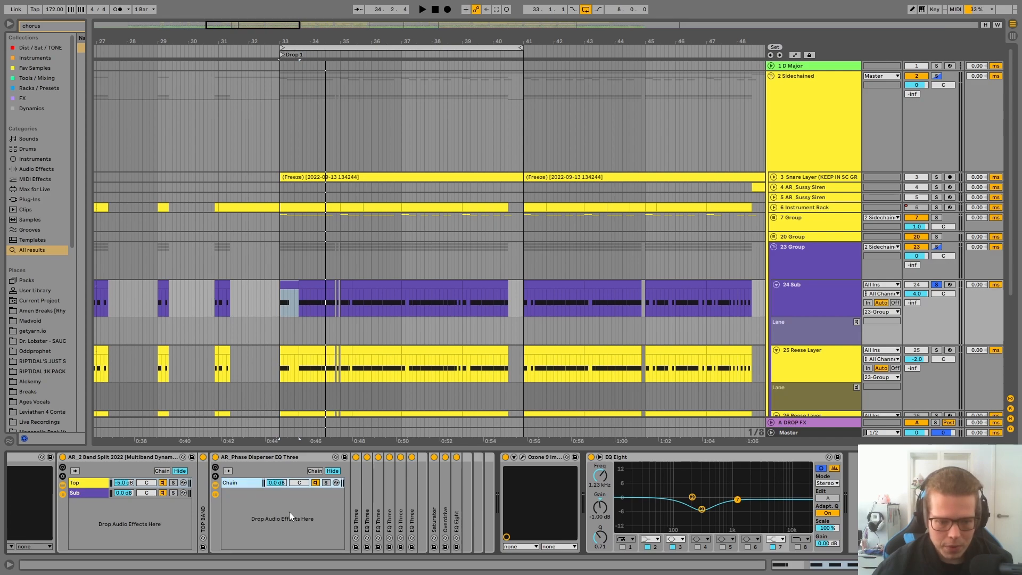
drag(350, 493, 442, 493)
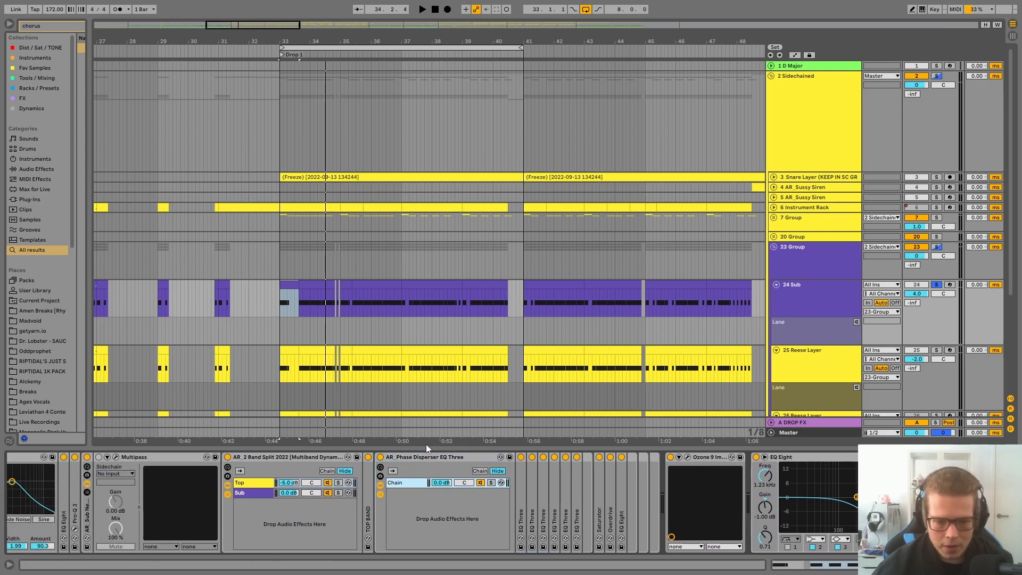
click(400, 461)
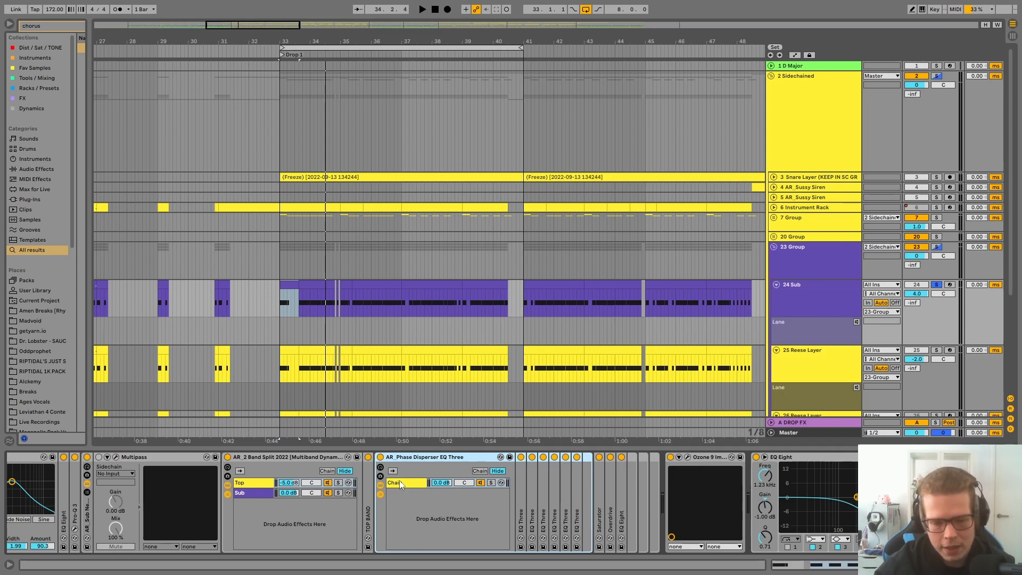
key(space)
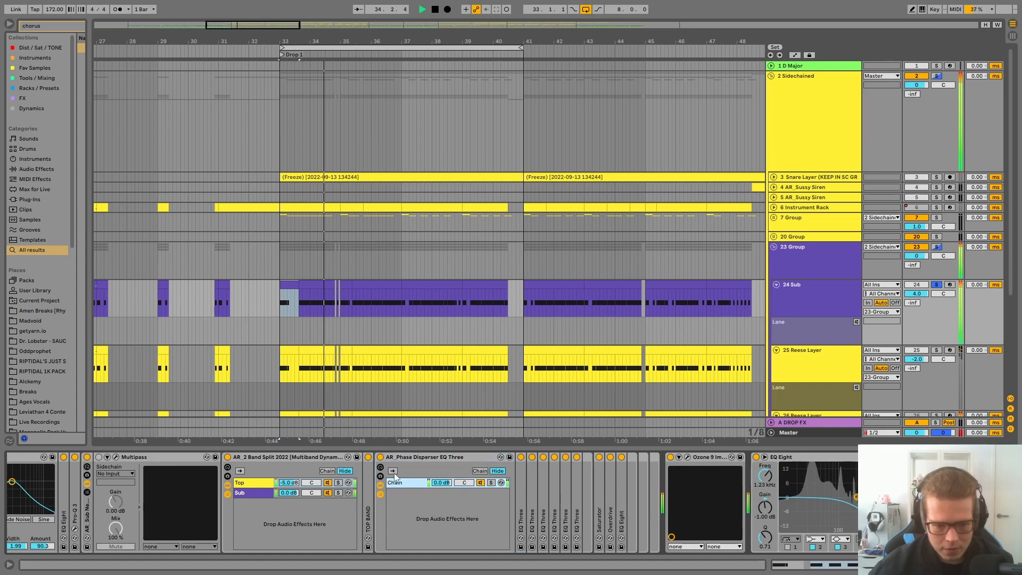
click(380, 457)
key(space)
click(380, 457)
key(space)
key(space)
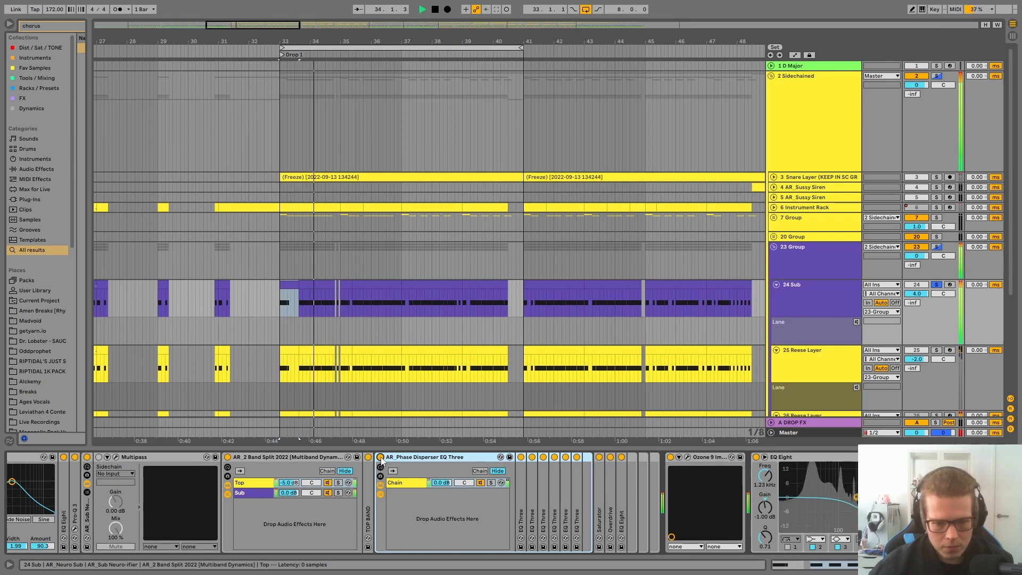
key(space)
click(432, 526)
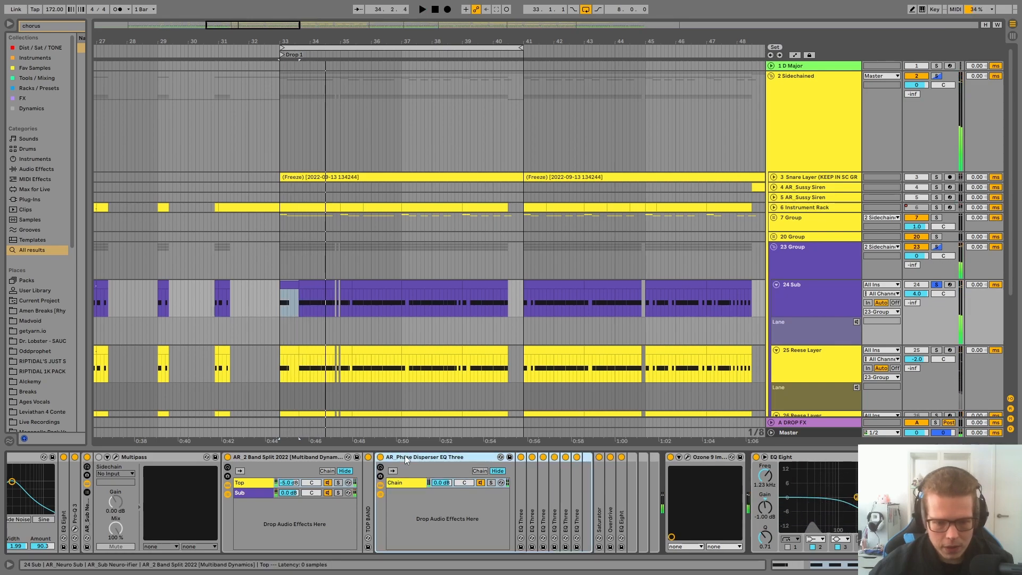
Step: Unfold the Top chain's Saturator in place of the phase disperser rack, audition it bypassed and enabled, and check Multipass's snapins for comparison
double_click(405, 457)
double_click(393, 488)
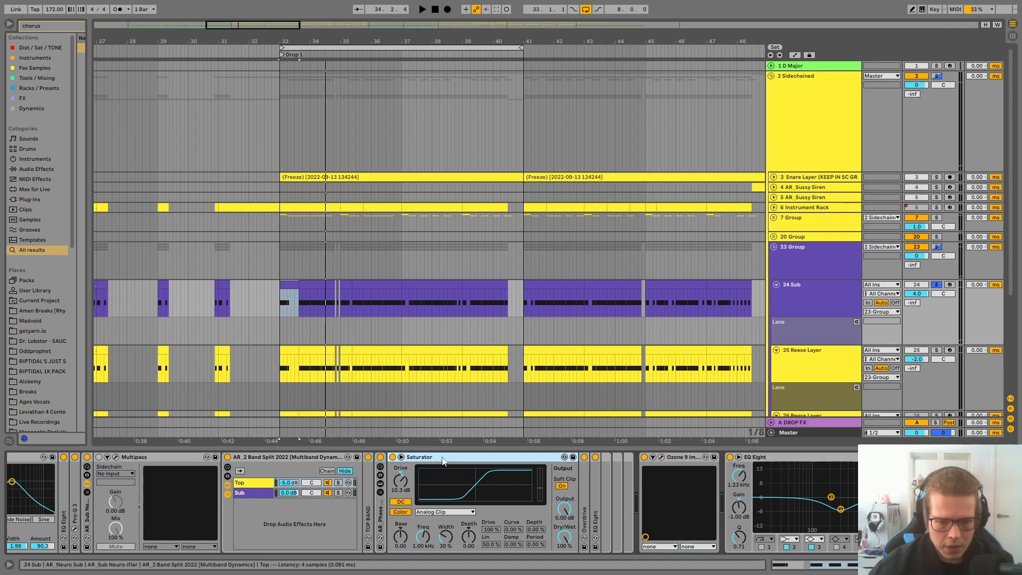
click(393, 457)
key(space)
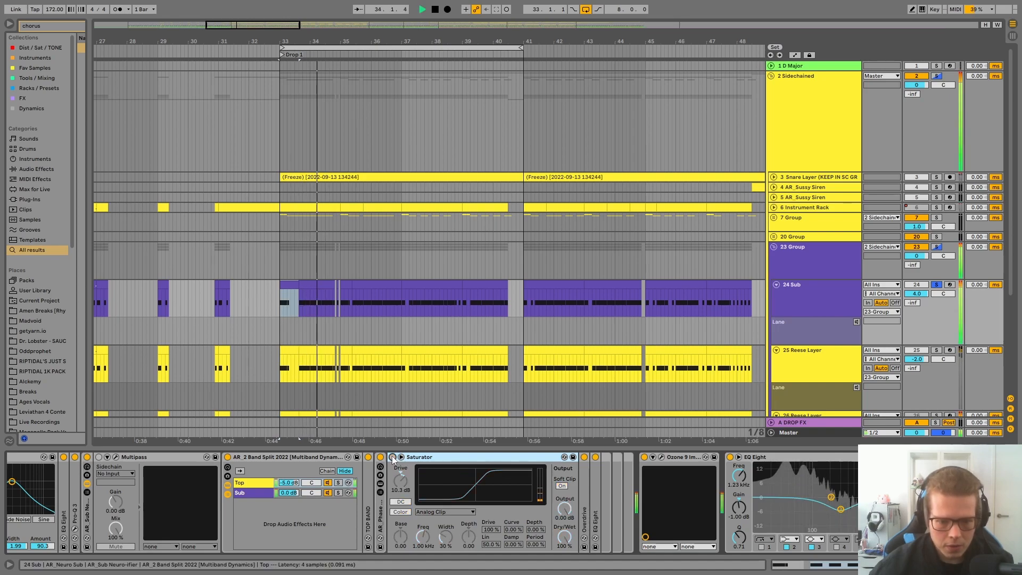
click(393, 457)
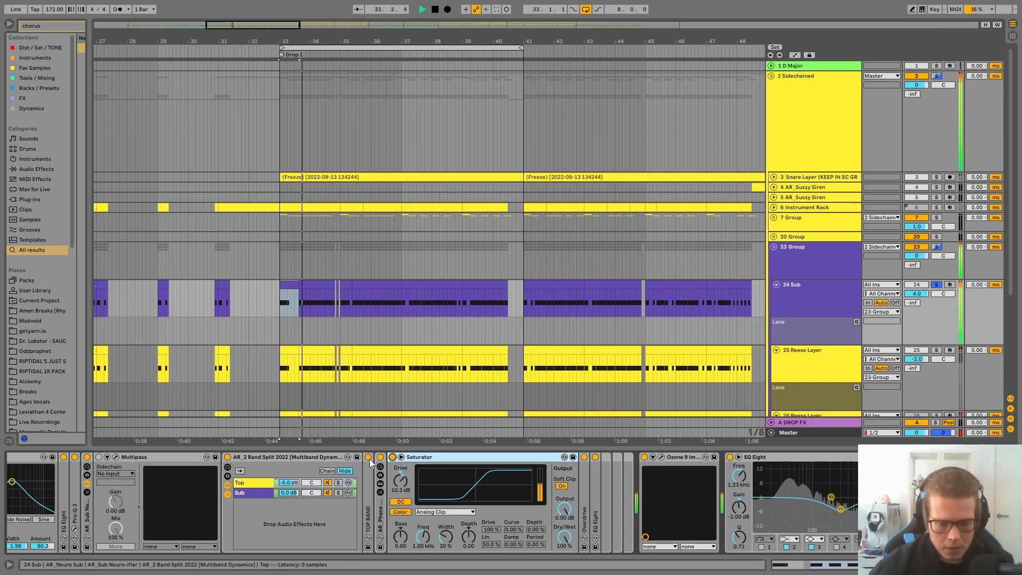
click(107, 458)
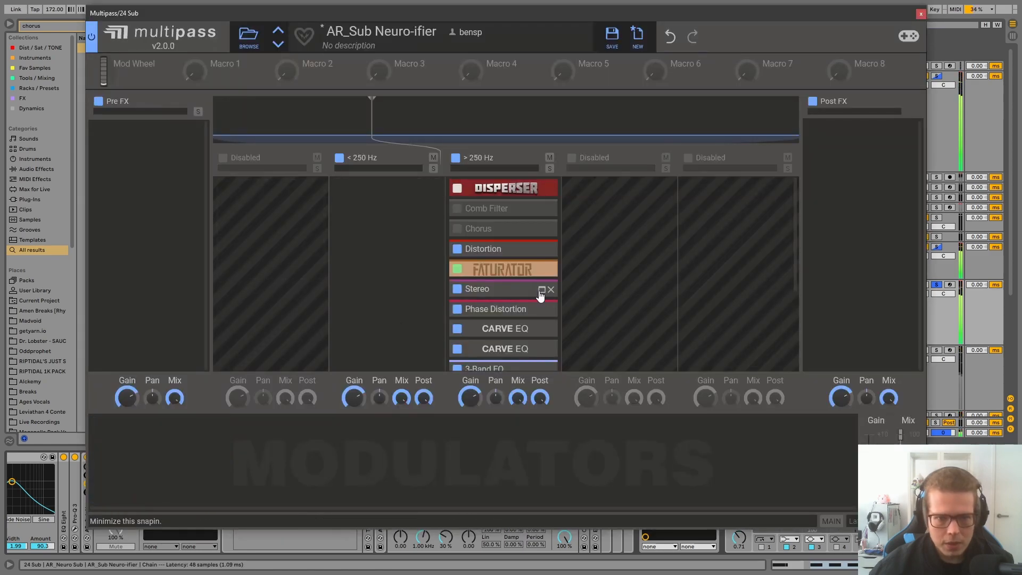
click(921, 14)
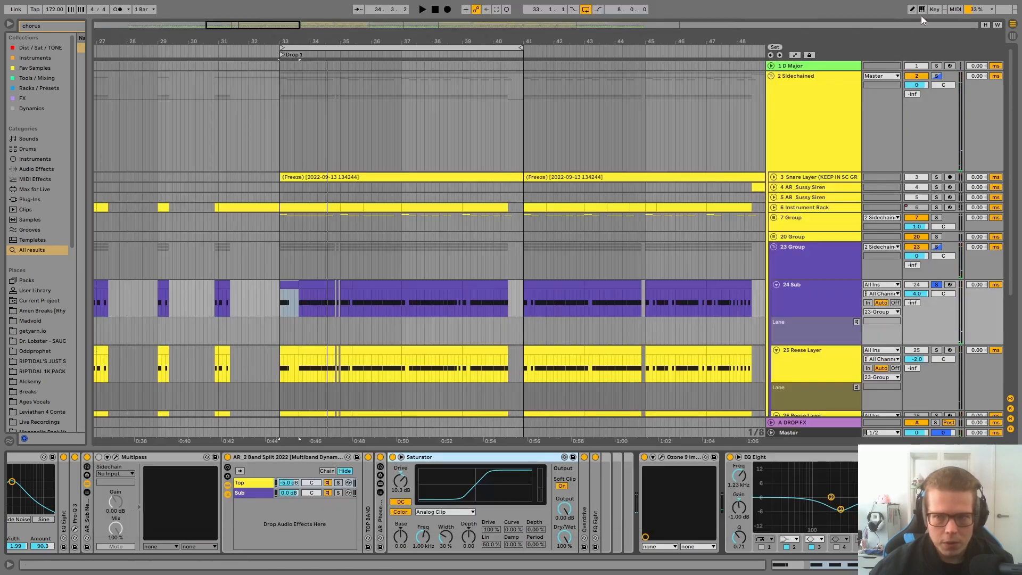
Step: Unfold the Top chain's Overdrive in place of the Saturator, audition it bypassed and enabled, and check Multipass's snapins for comparison
double_click(423, 457)
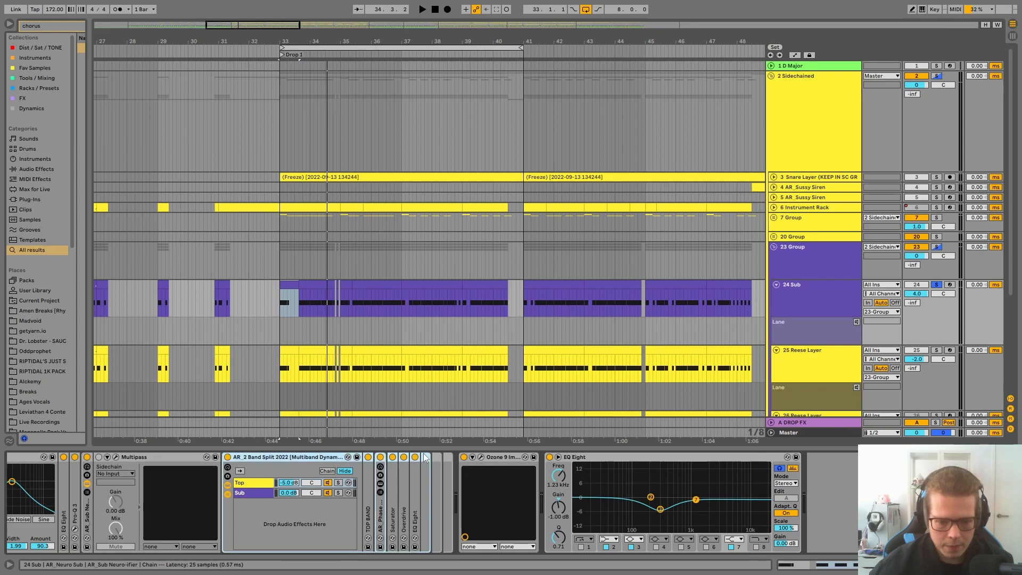
double_click(404, 490)
click(404, 456)
key(space)
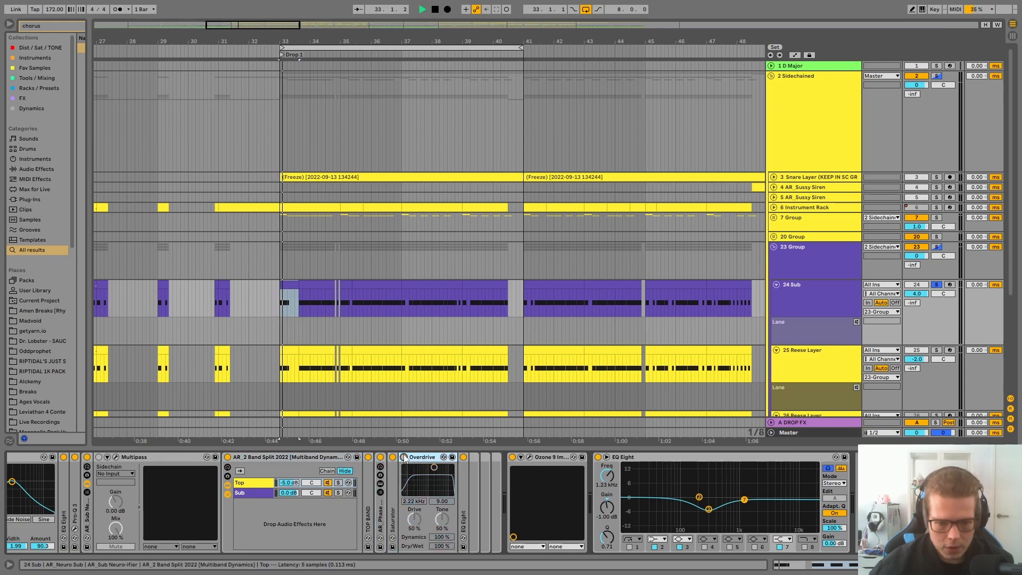
click(403, 457)
key(space)
key(space)
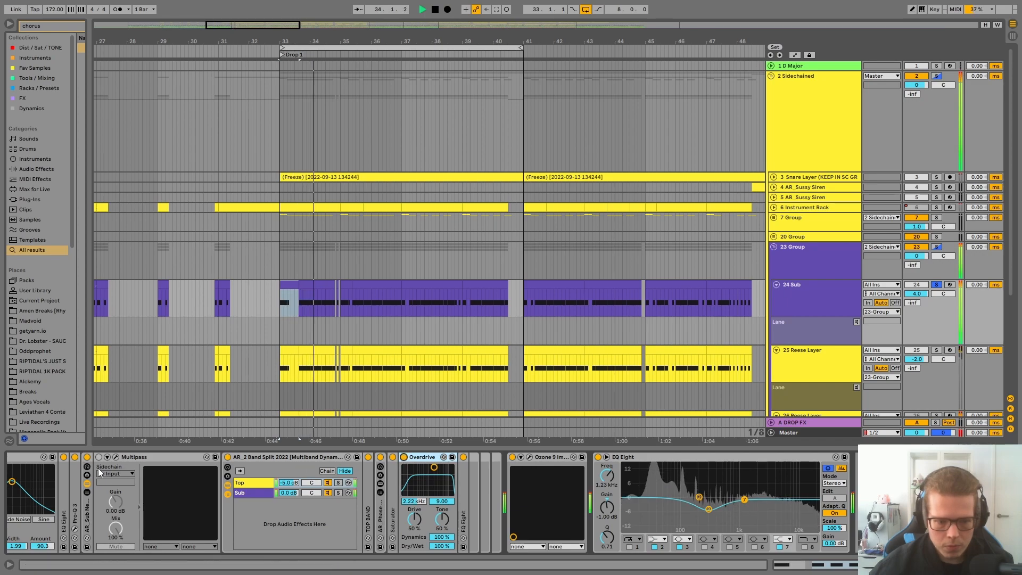
click(116, 456)
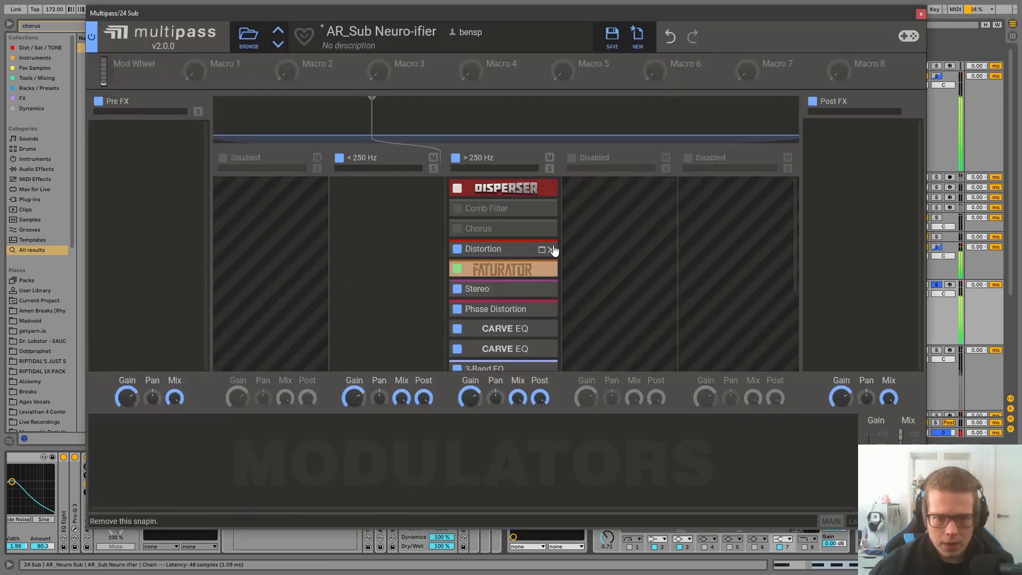
click(920, 14)
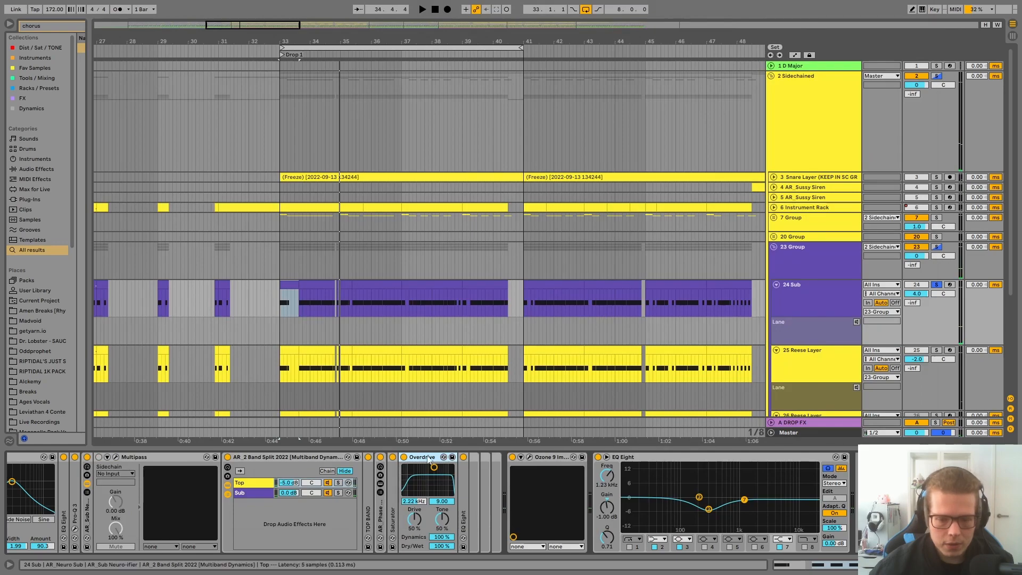
Step: Unfold the Top chain's EQ Eight in place of the Overdrive, and view the EQ snapins at the end of Multipass's > 250 Hz band
double_click(428, 457)
double_click(405, 476)
double_click(414, 459)
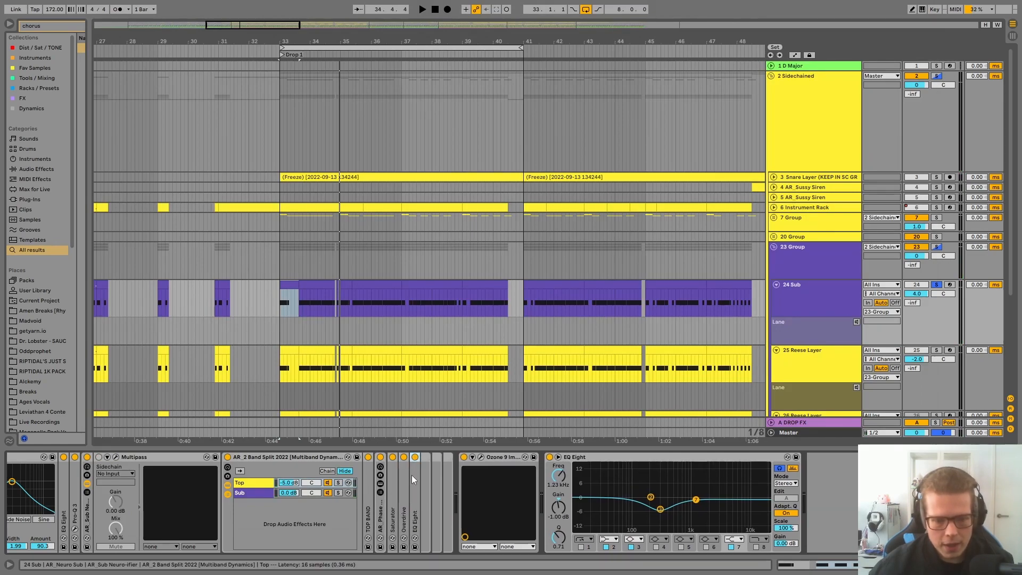
double_click(410, 475)
click(115, 458)
scroll(527, 314, down, 3)
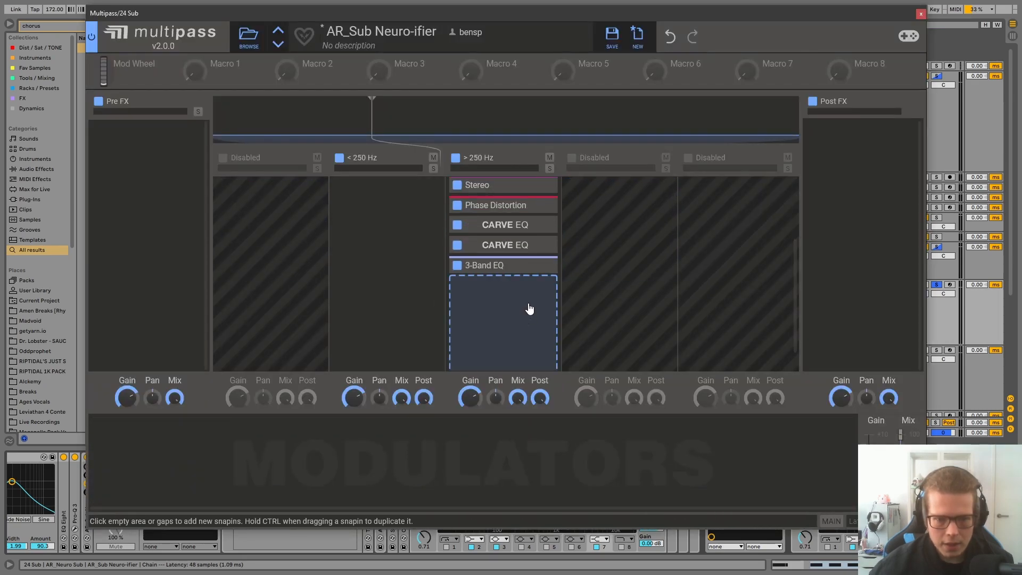
click(920, 16)
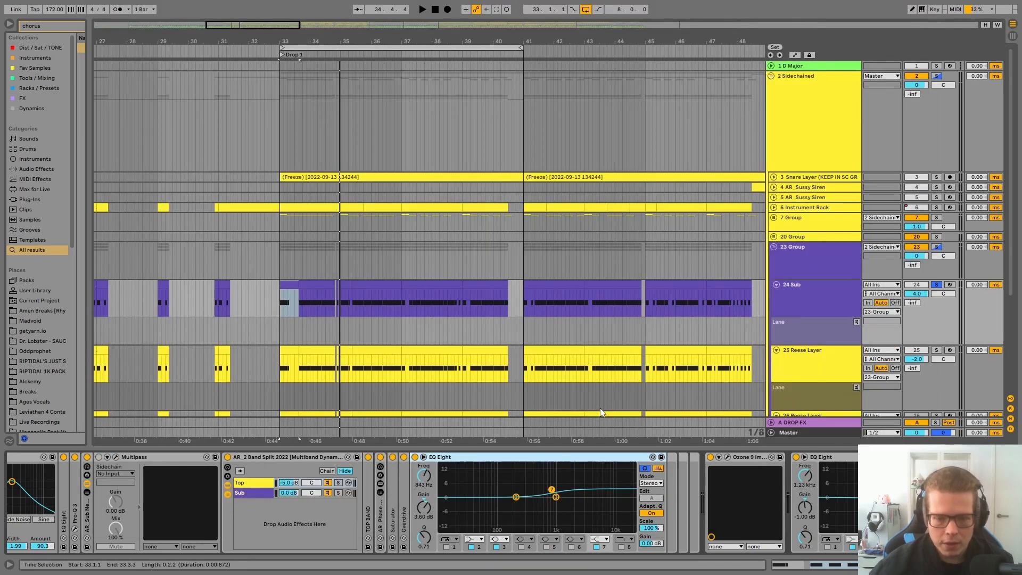
Step: Compare the bass from bar 33 with the Top chain's EQ Eight bypassed and enabled, leaving it enabled
click(282, 286)
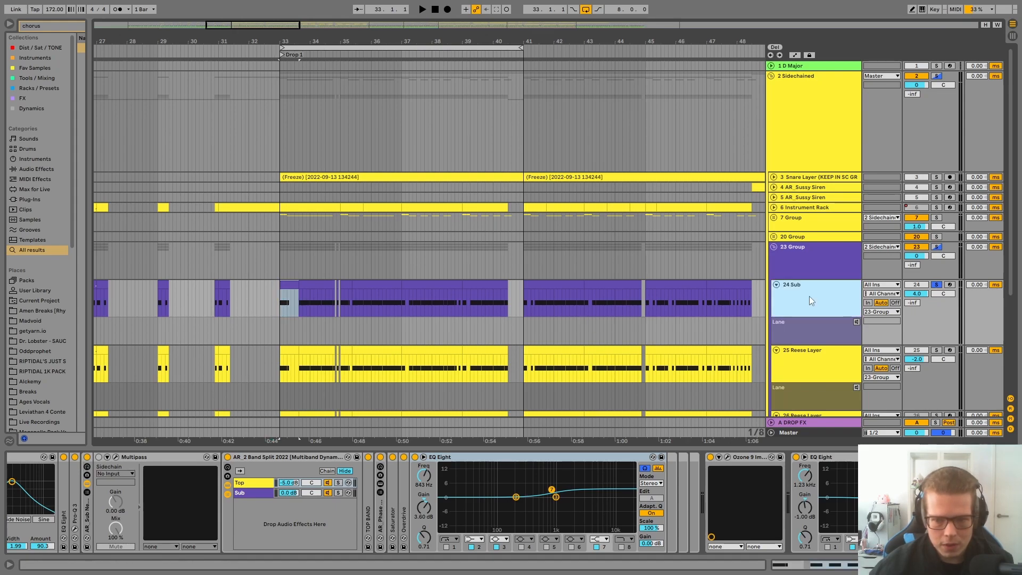
click(430, 458)
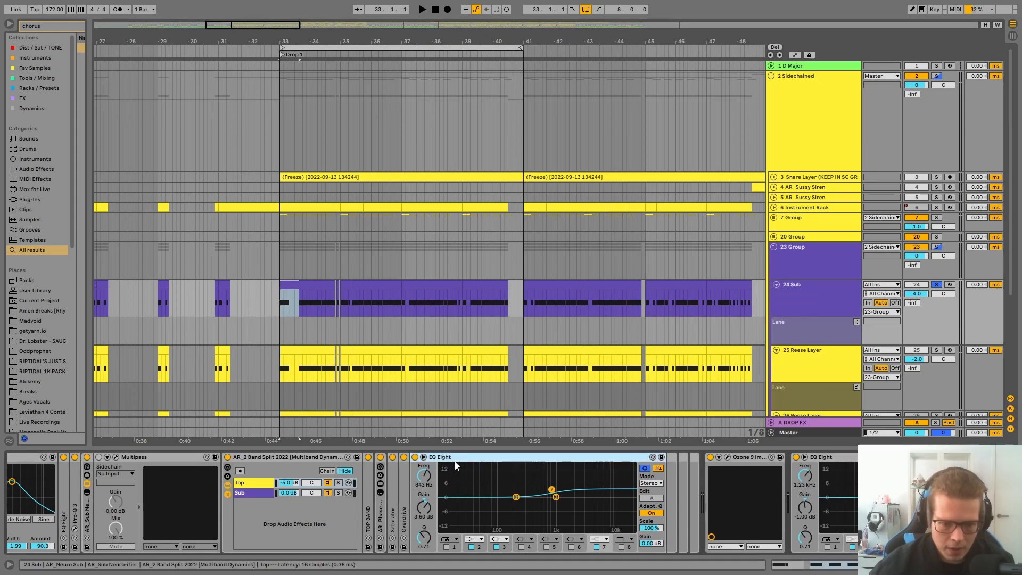
click(415, 457)
key(space)
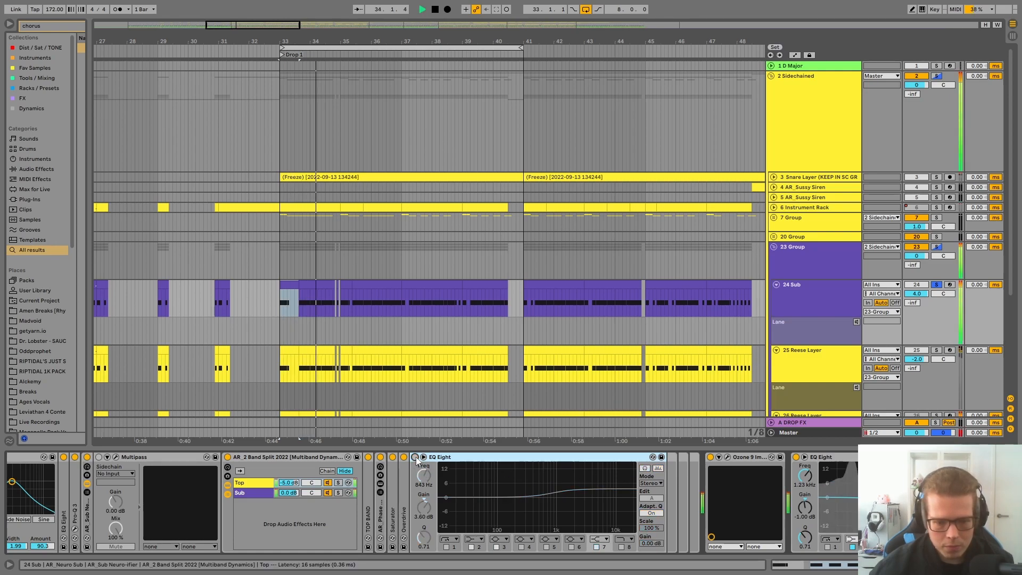
click(415, 457)
key(space)
Step: Enable band 5 of the Top chain's EQ Eight and place it at 255 Hz with a gain of -1.36 dB
click(546, 547)
key(space)
drag(498, 497, 521, 500)
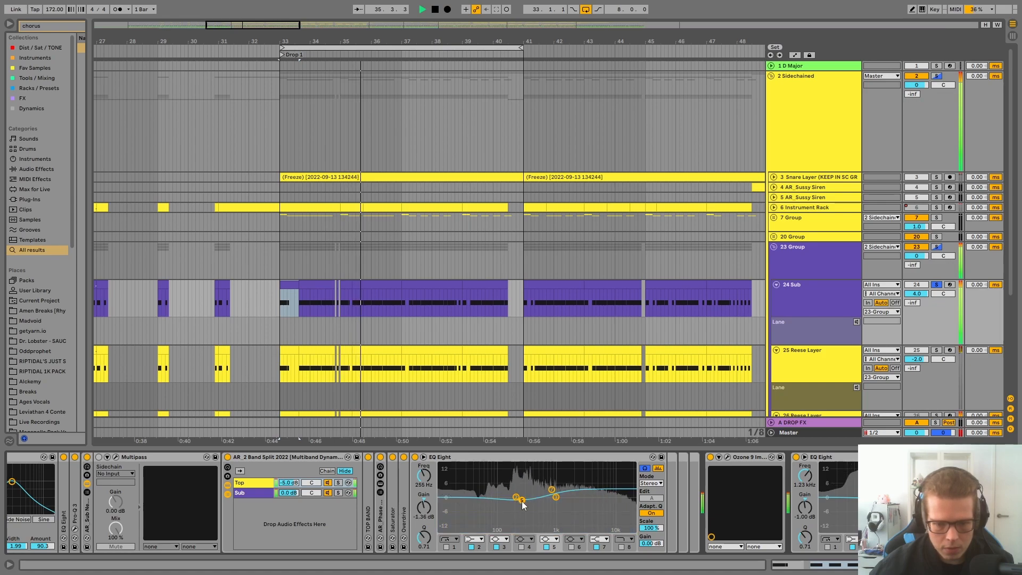
Step: Replay the bass with EQ Eight band 5 disabled and re-enabled to hear the effect of the 255 Hz cut
click(546, 547)
key(space)
key(space)
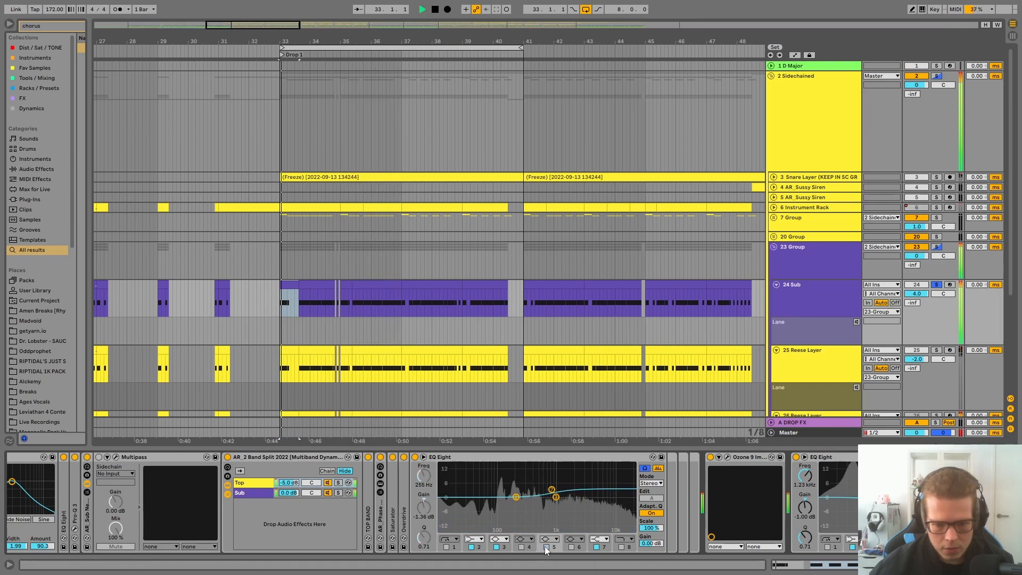
click(545, 547)
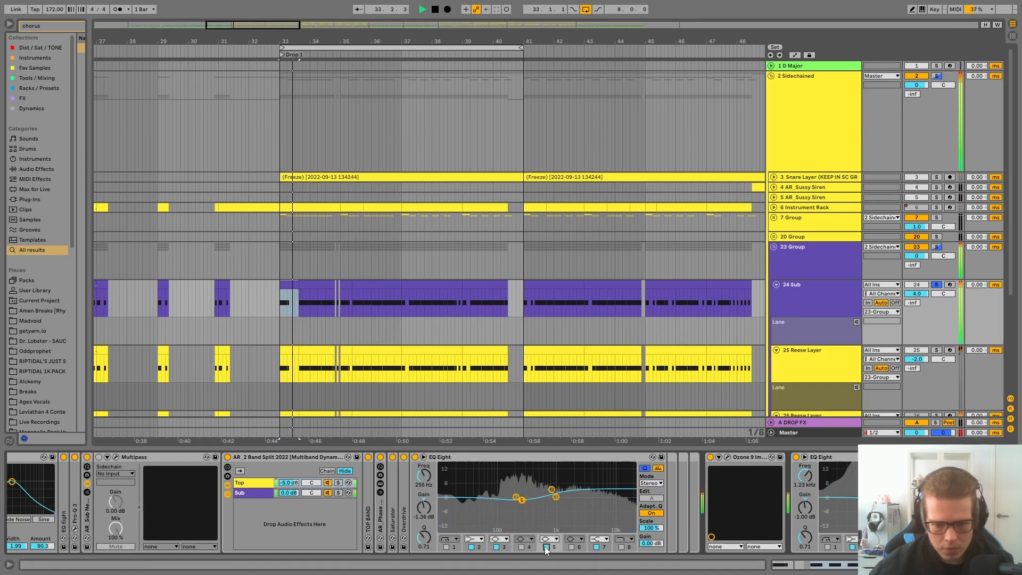
Step: Deepen the EQ Eight band 5 cut at 255 Hz to -2.60 dB
click(522, 500)
key(space)
key(space)
mouse_move(521, 501)
mouse_down()
mouse_move(519, 523)
mouse_move(522, 502)
mouse_up()
Step: Solo the Top chain to compare the sound with EQ Eight band 5 off and on, ending with the solo removed
click(338, 483)
key(space)
key(space)
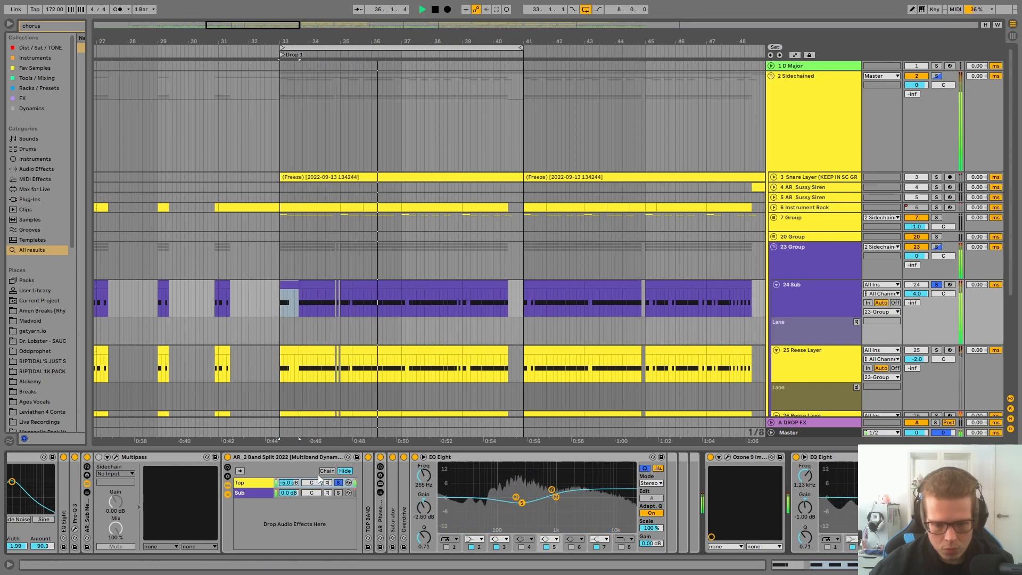
click(546, 547)
key(space)
key(space)
click(545, 547)
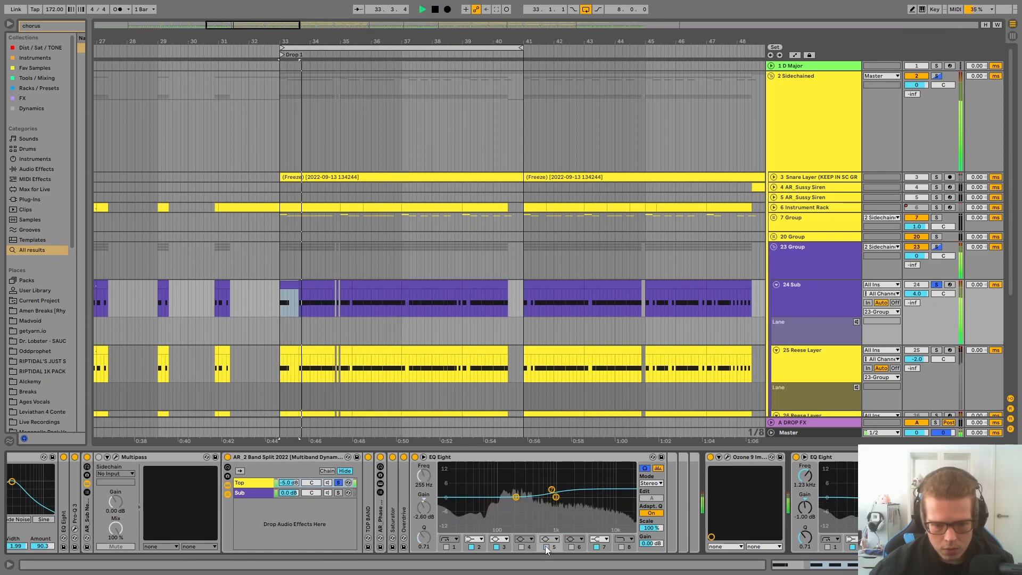
click(338, 483)
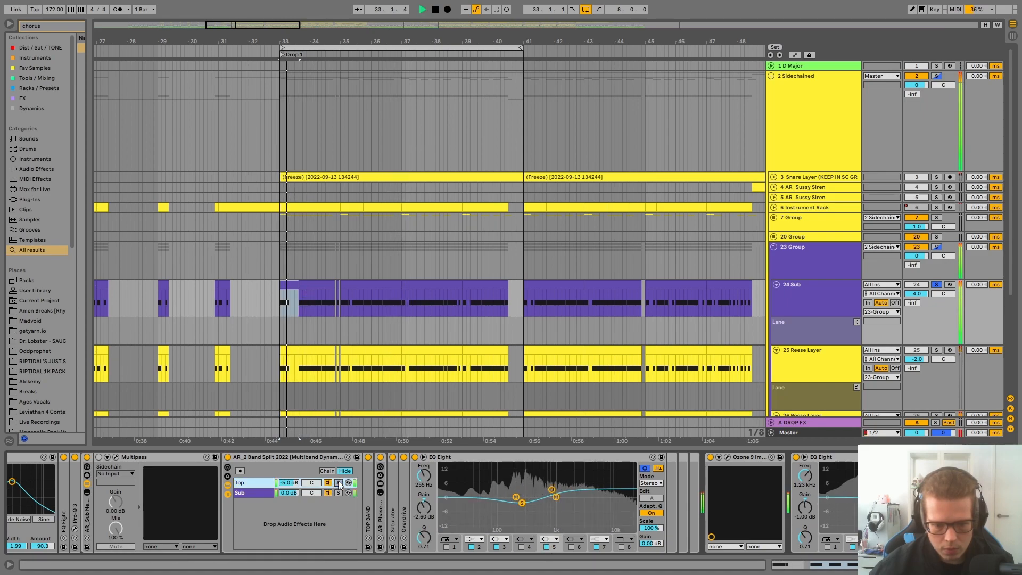
Step: Compare both chains together with EQ Eight band 5 off and on, leaving the band enabled and playback stopped
click(546, 547)
click(546, 547)
key(space)
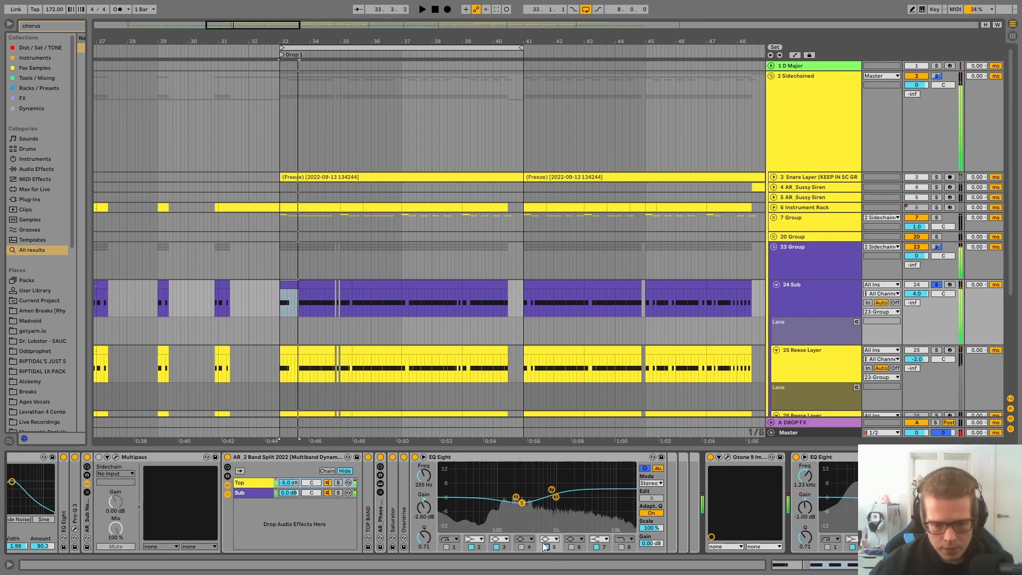
Step: Fold the Top chain's EQ Eight and display the Master track's devices
double_click(466, 457)
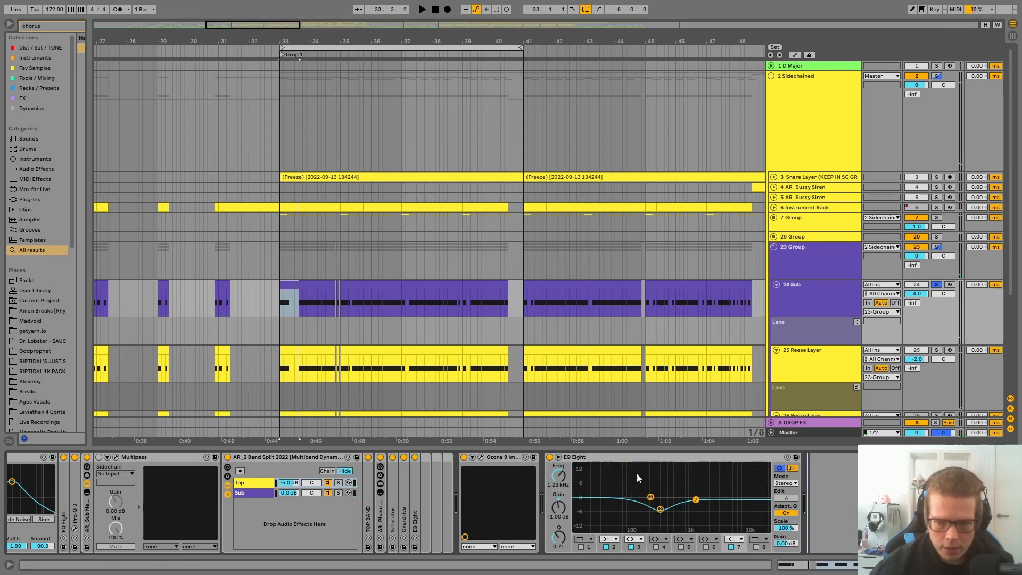
click(829, 435)
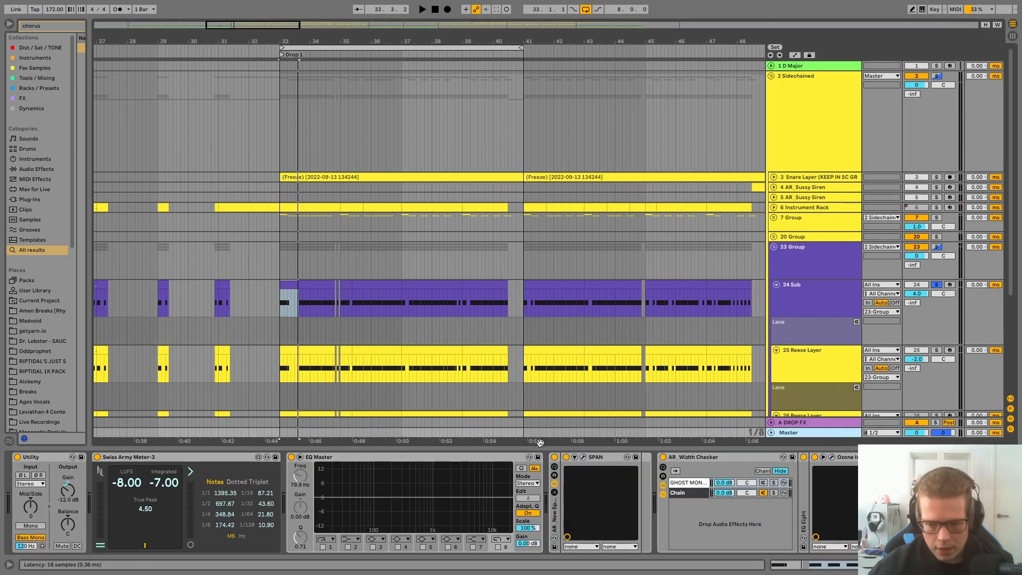
Step: Watch the Master's Ozone Imager 2 stereo display while playing the drop, and show the Sub track's devices alongside it
drag(699, 350, 546, 328)
click(829, 301)
key(space)
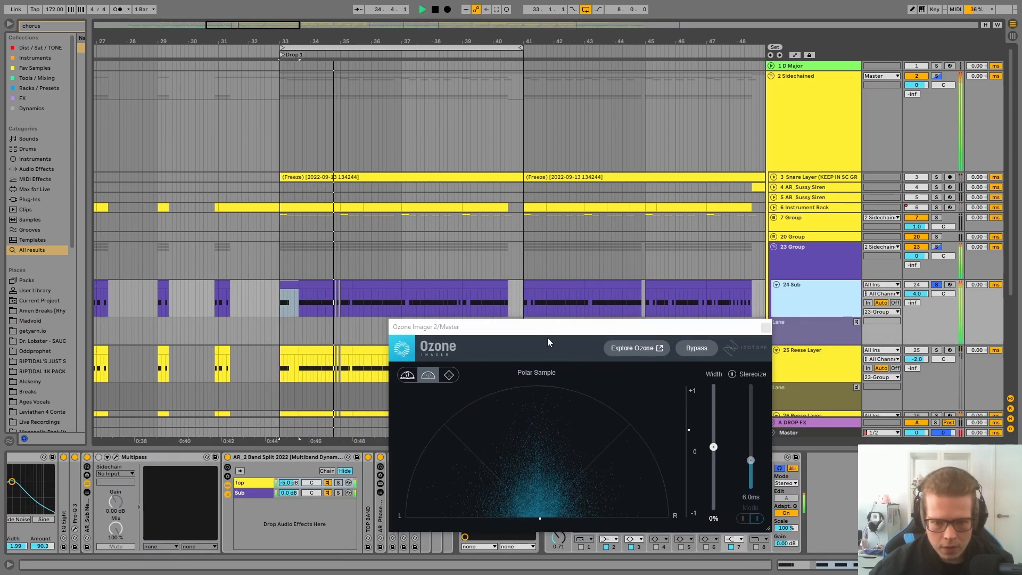
drag(547, 330, 564, 193)
click(808, 293)
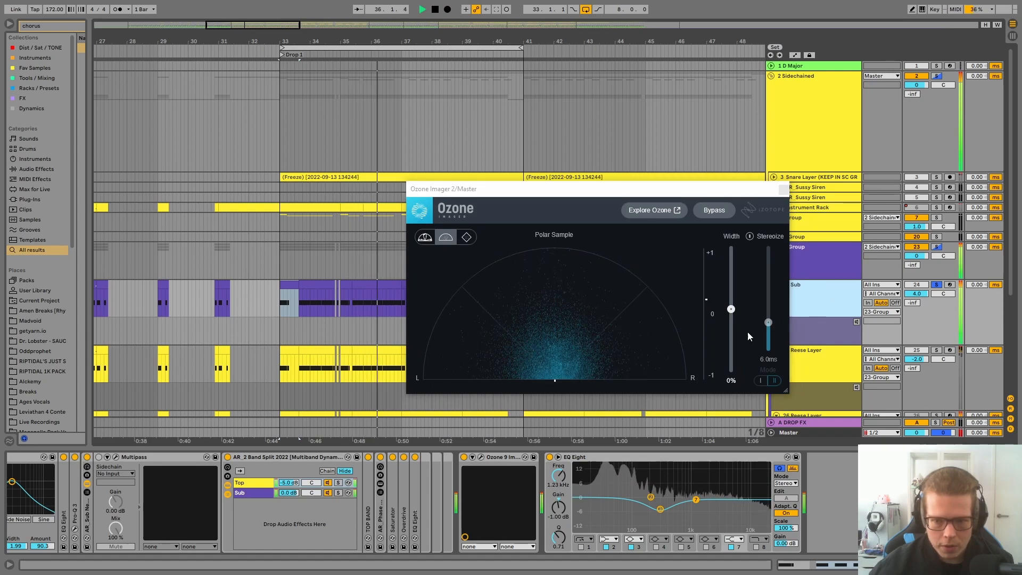
Step: Compare the stereo image of Multipass and the 2 Band Split rack enabled in turn, ending with the rack on and playback stopped
key(space)
scroll(384, 459, up, 5)
click(384, 457)
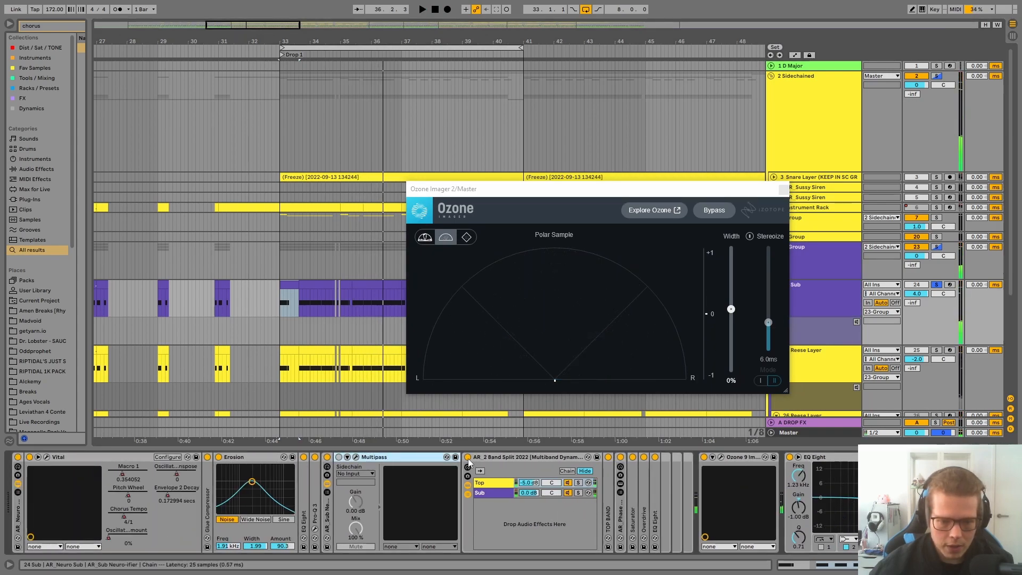
key(space)
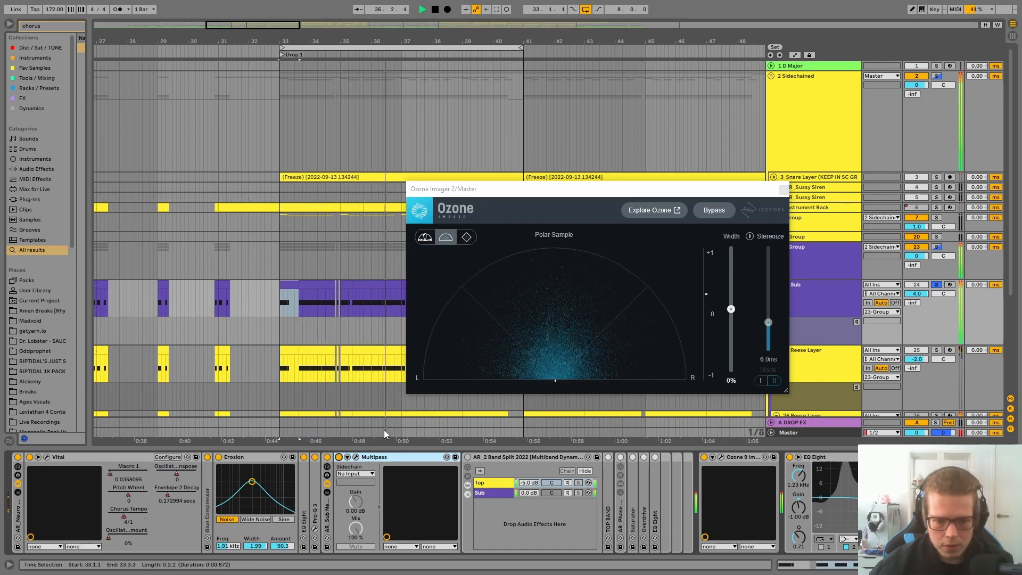
key(space)
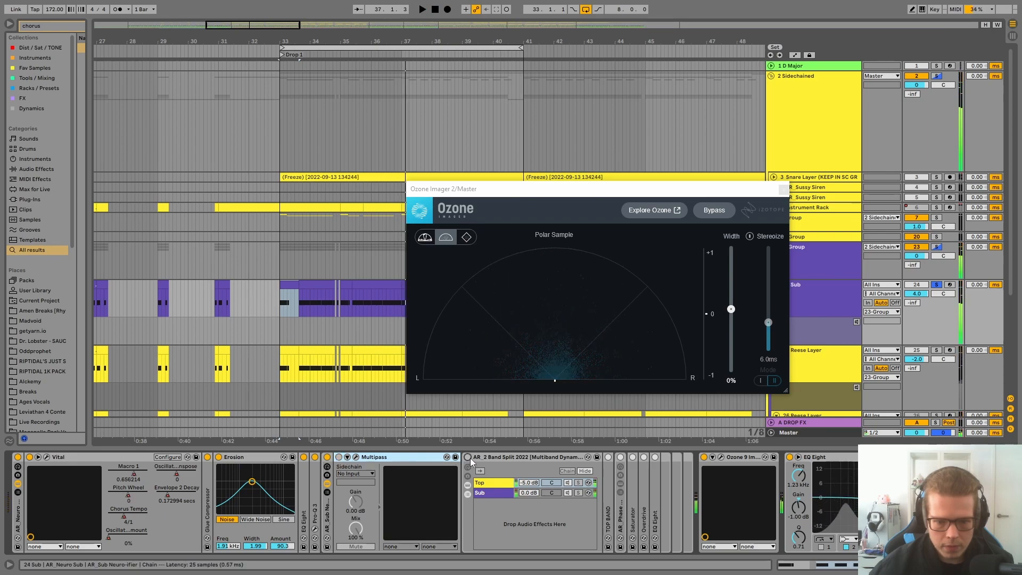
click(468, 457)
key(space)
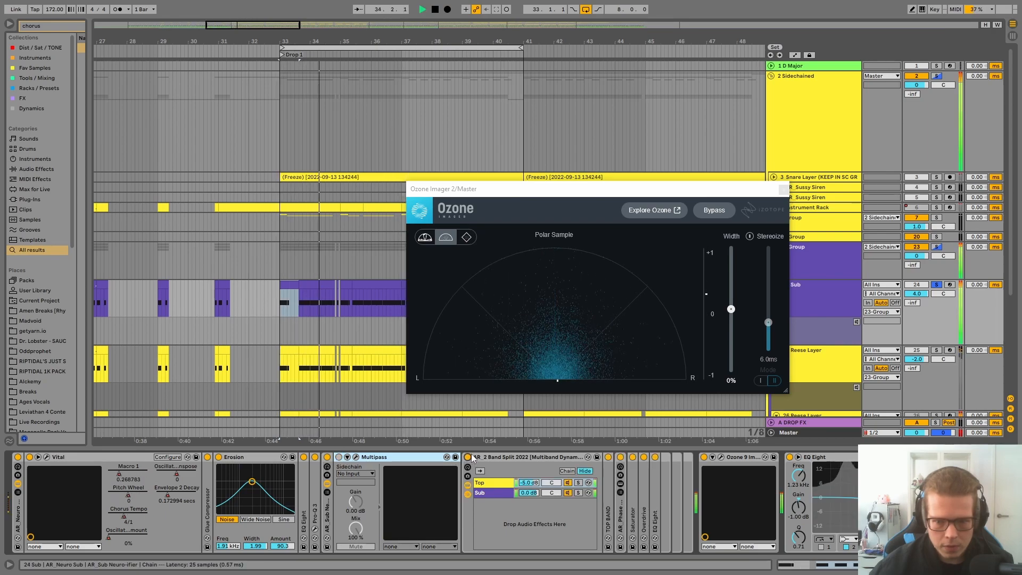
key(space)
Step: Search the browser for "ut" and add a Utility after EQ Eight in the 2 Band Split rack's Top chain
click(812, 287)
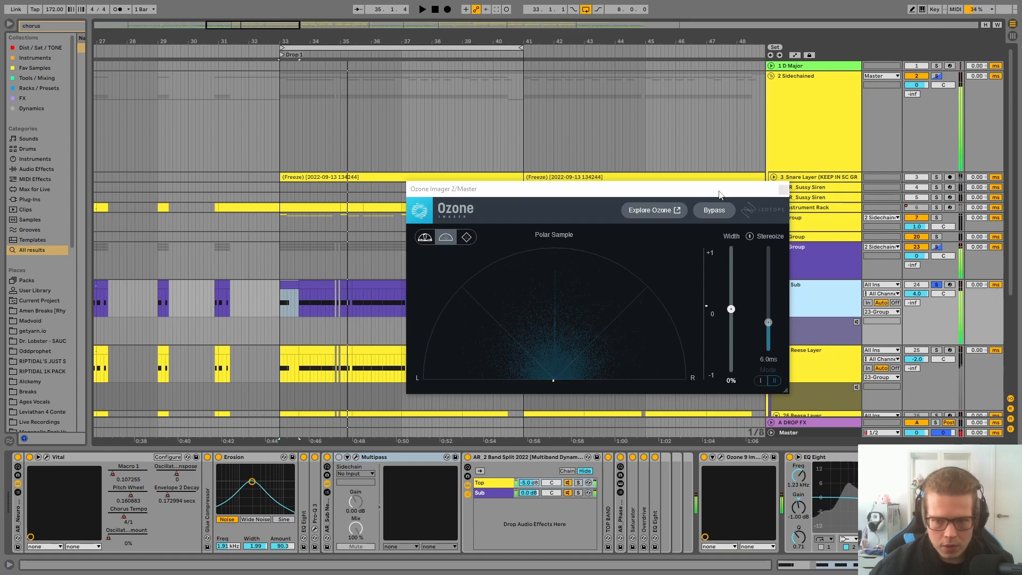
drag(639, 189, 757, 176)
click(490, 483)
click(489, 492)
click(490, 483)
scroll(524, 514, right, 2)
key(ctrl+f)
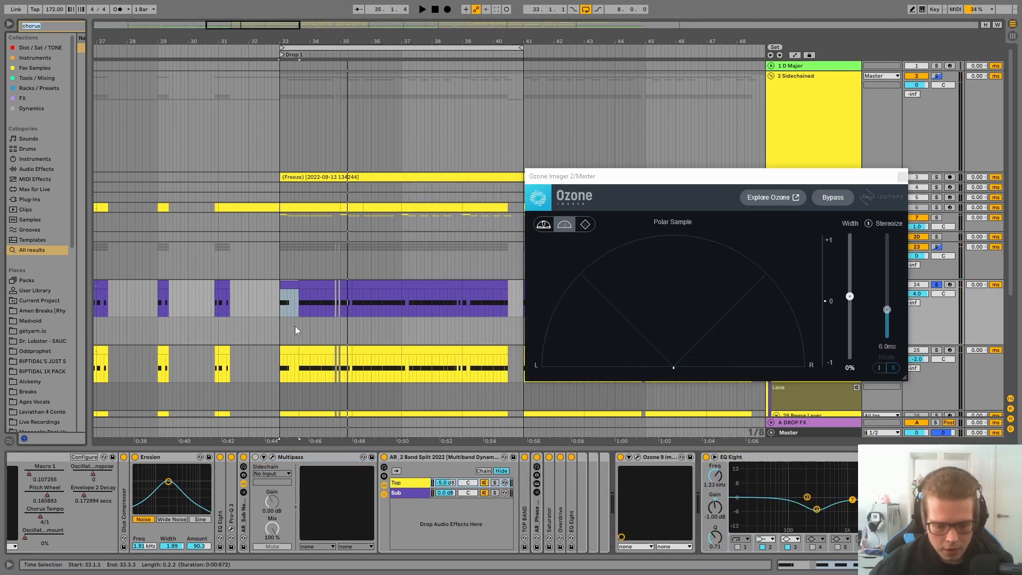
drag(89, 71, 141, 69)
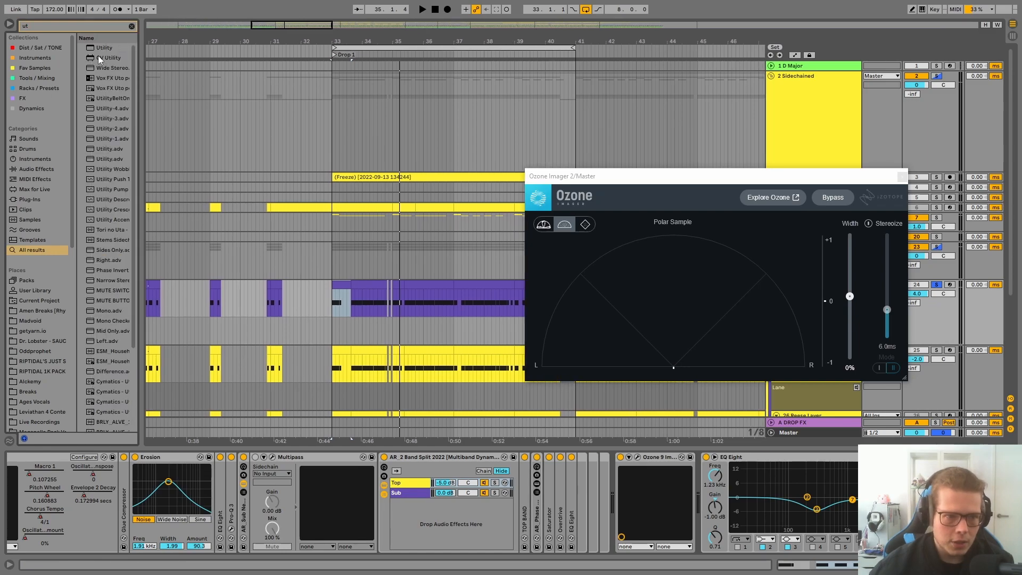
drag(286, 251, 596, 479)
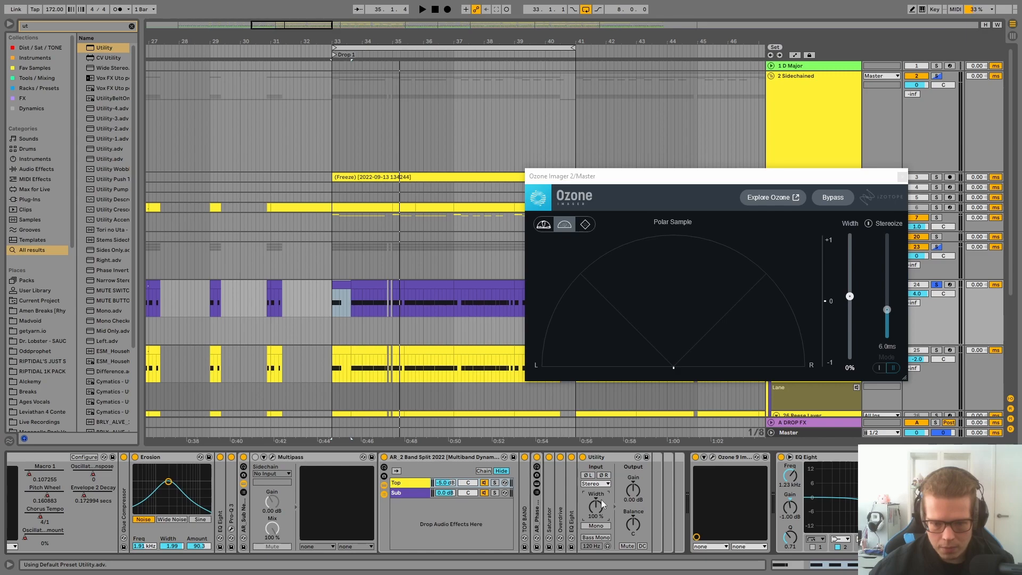
Step: Set the new Utility's Width to 110 %, and try 400 % during playback before undoing that change
text(110)
key(Return)
key(space)
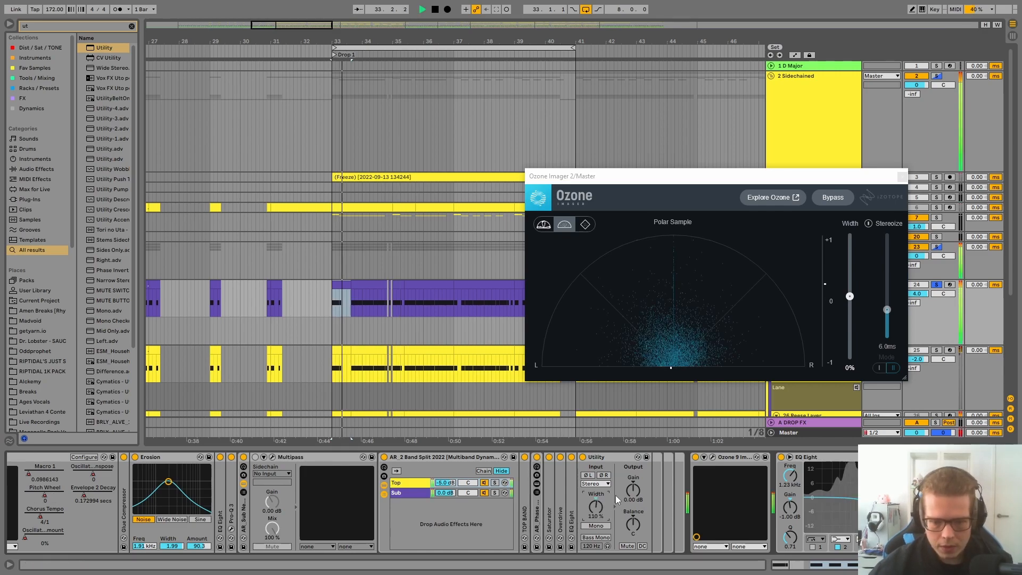
drag(596, 506, 597, 453)
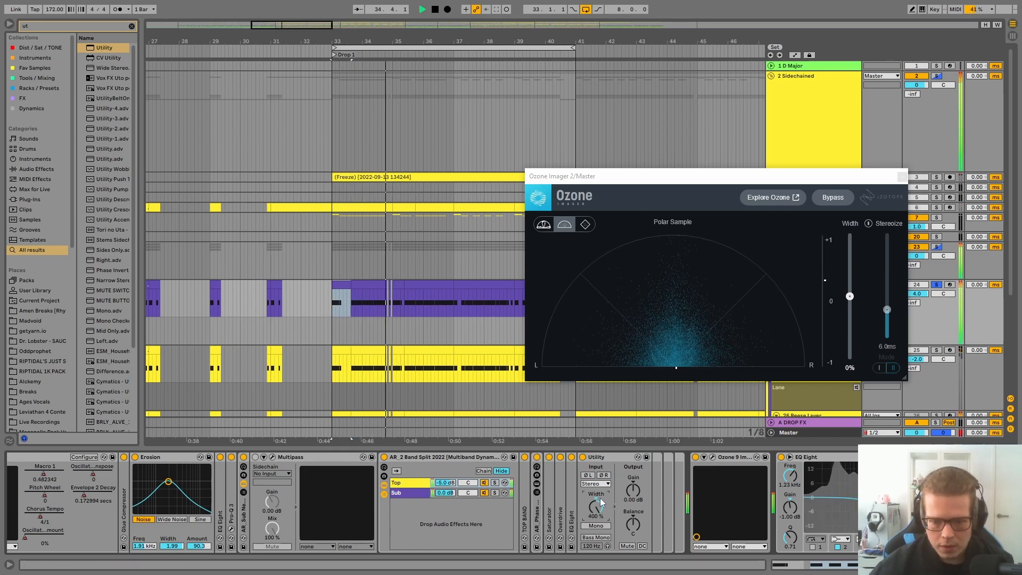
key(ctrl+z)
Step: Solo the Top chain and audition different Utility Width settings during playback
key(space)
click(494, 482)
key(space)
drag(597, 505, 597, 452)
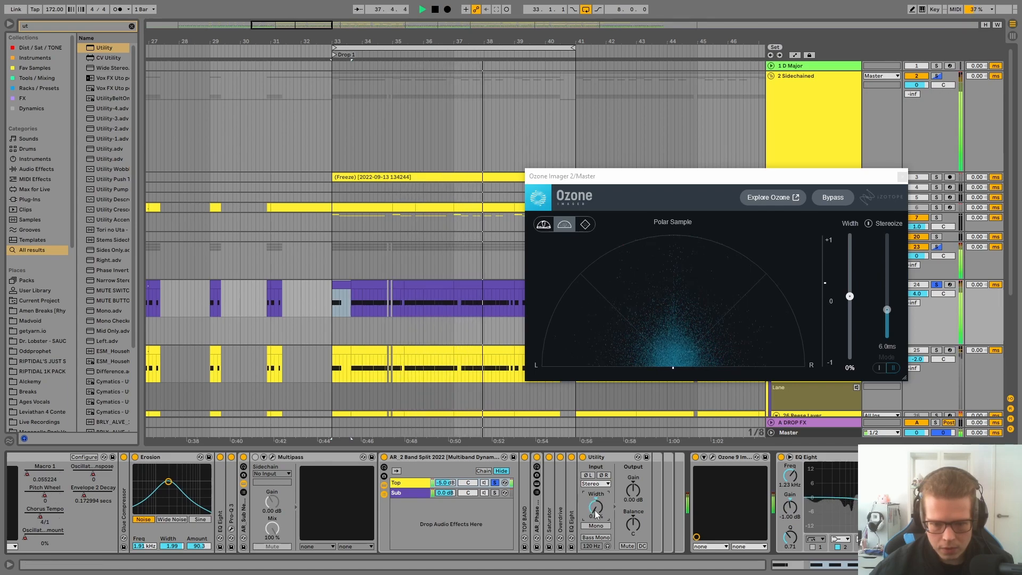
Step: Stop playback and move the Utility out of the Top chain to between the Ozone 9 Imager and EQ Eight
click(695, 456)
key(space)
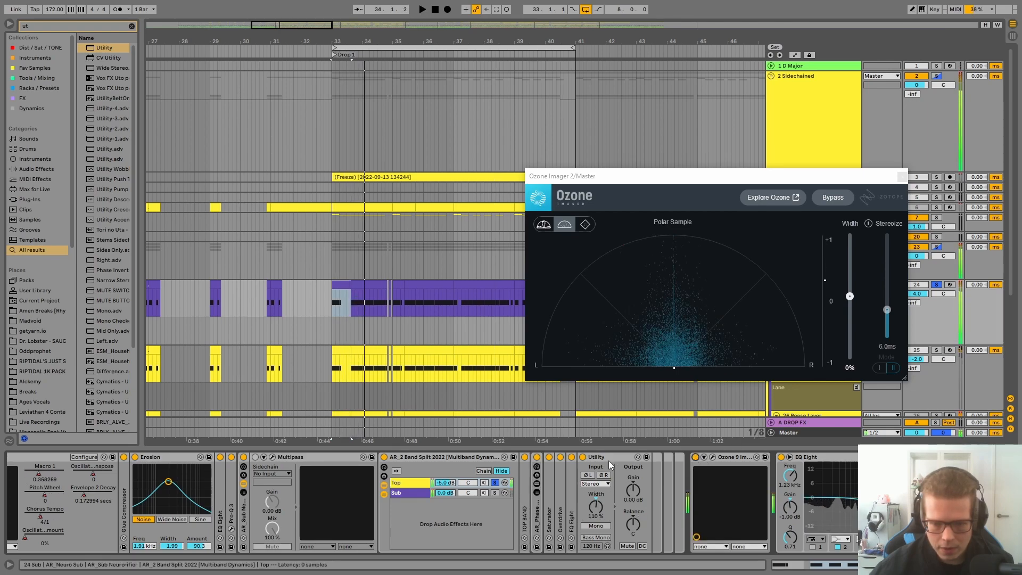
click(608, 459)
drag(659, 500, 773, 495)
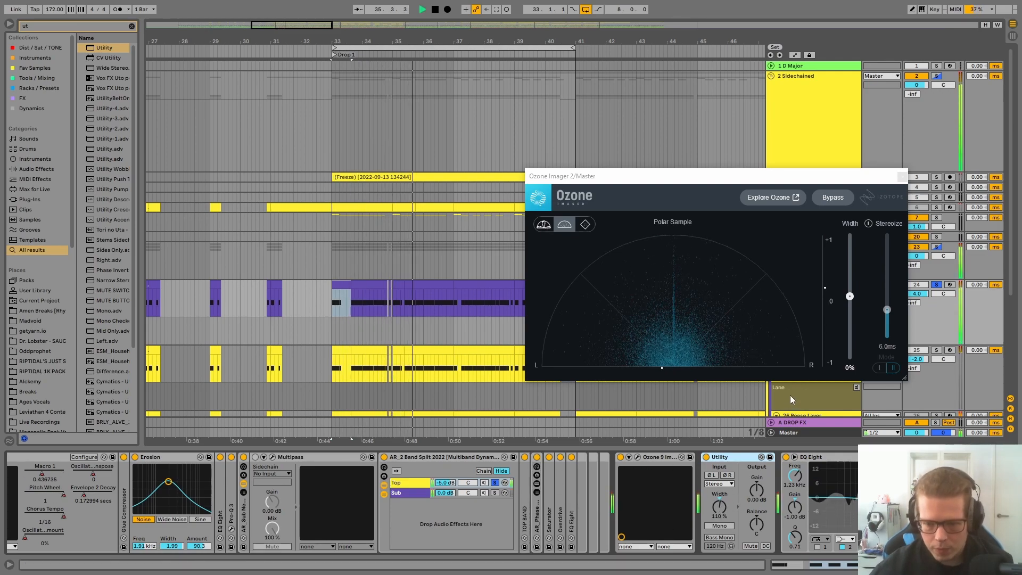
Step: Compare the sound and stereo image with the Utility off and on, leaving it enabled and playback stopped
click(706, 457)
key(space)
key(space)
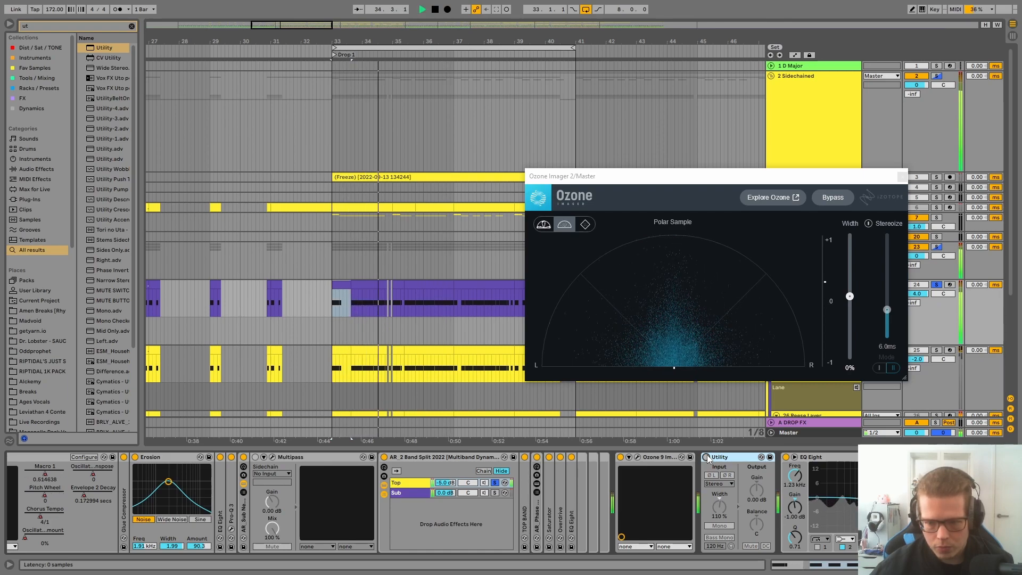
click(706, 457)
key(space)
key(space)
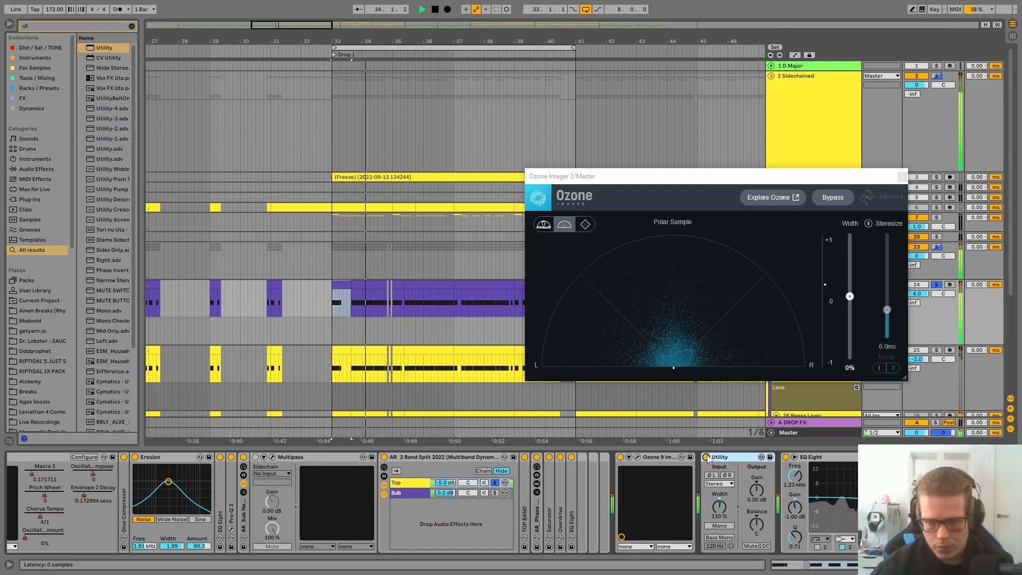
key(space)
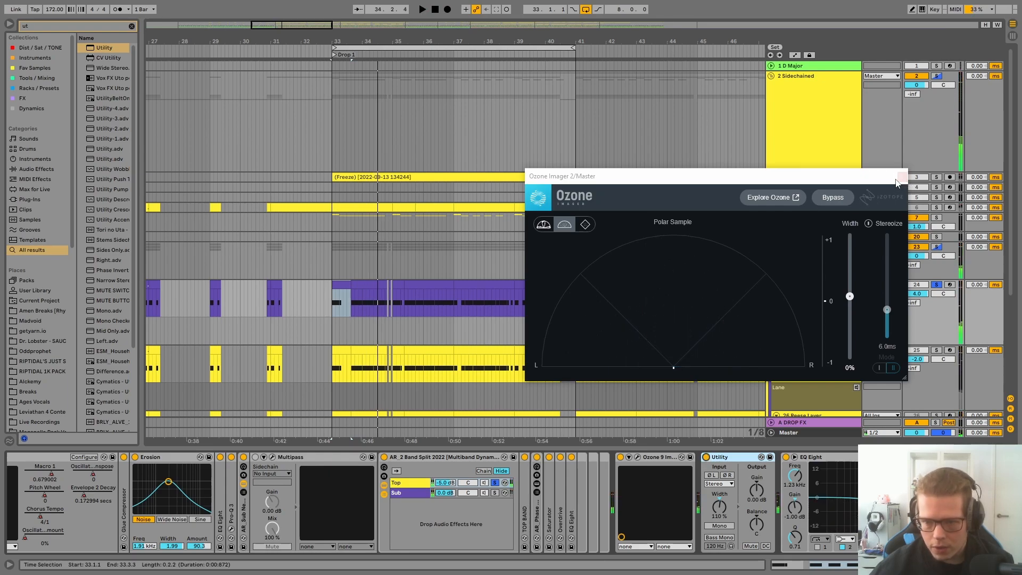
Step: Fold the Erosion device in the Sub track's effect rack
scroll(341, 476, left, 3)
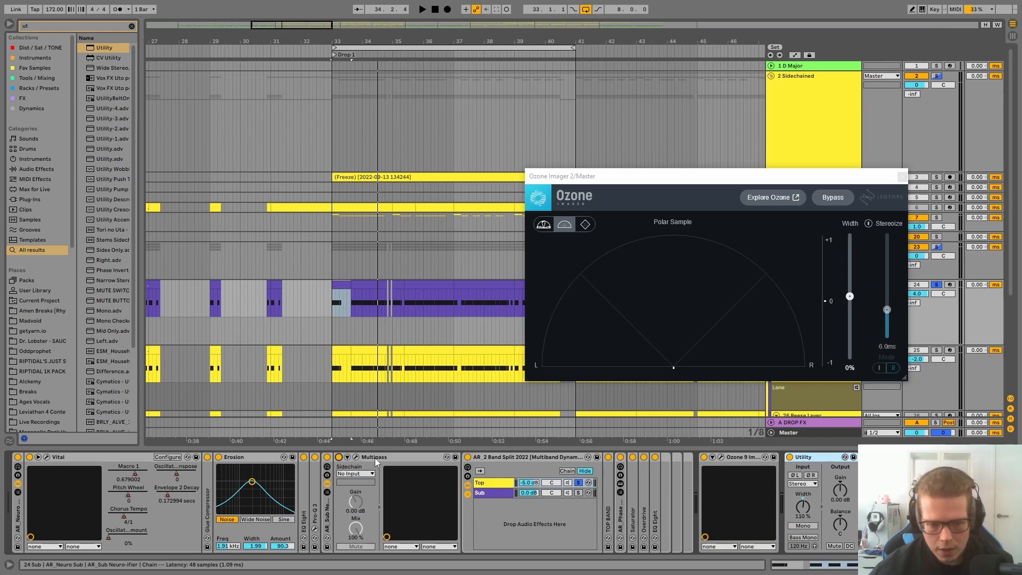
double_click(238, 459)
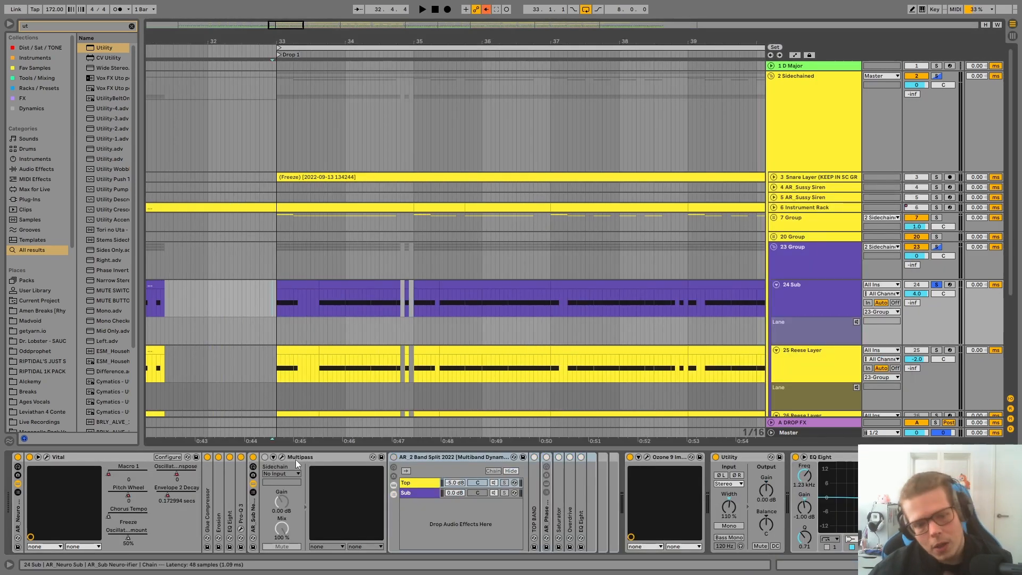
Step: Examine Multipass's effects in the band above 250 Hz, close its editor, and select the 2 Band Split rack
click(309, 458)
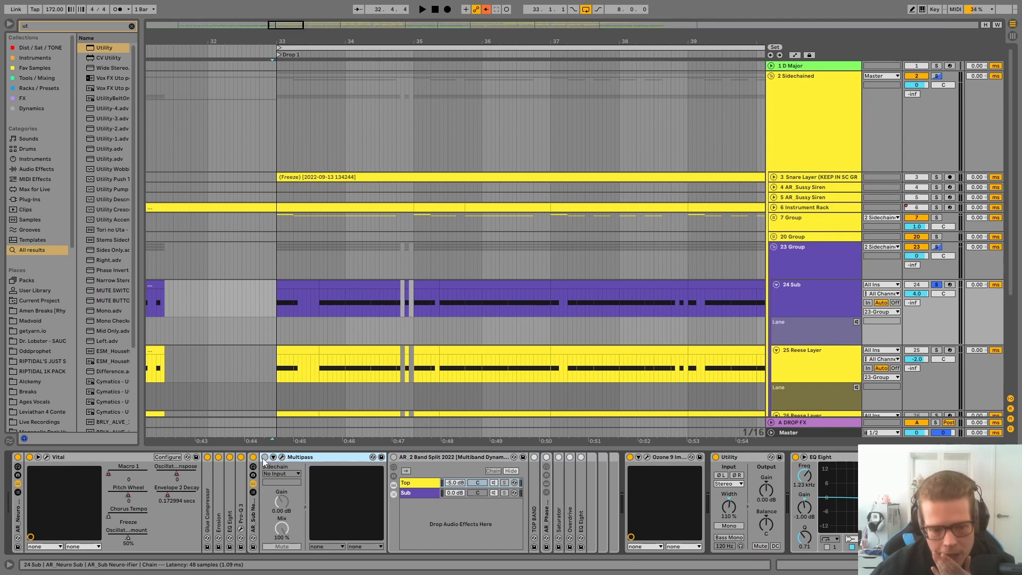
click(282, 458)
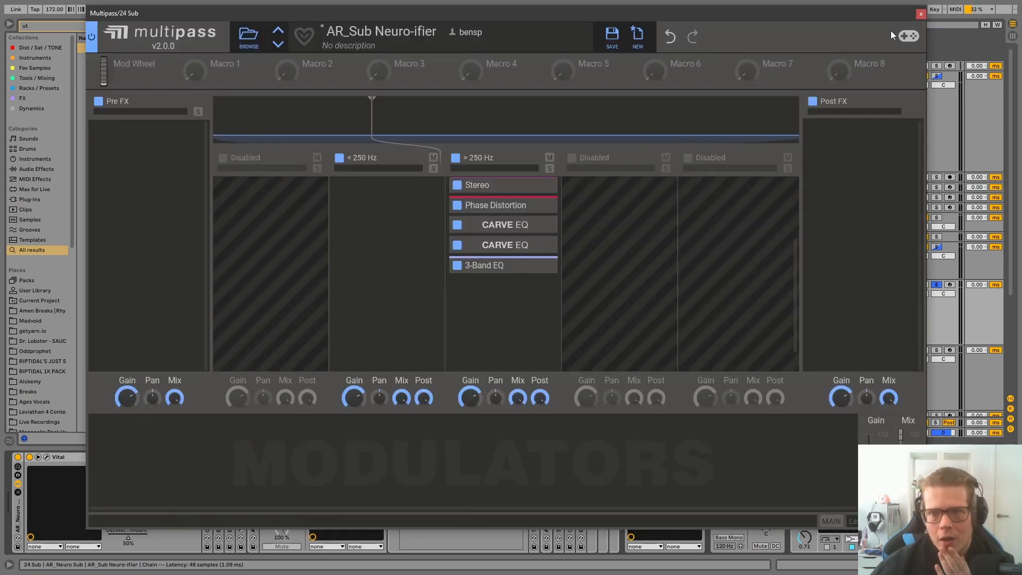
click(921, 15)
click(394, 458)
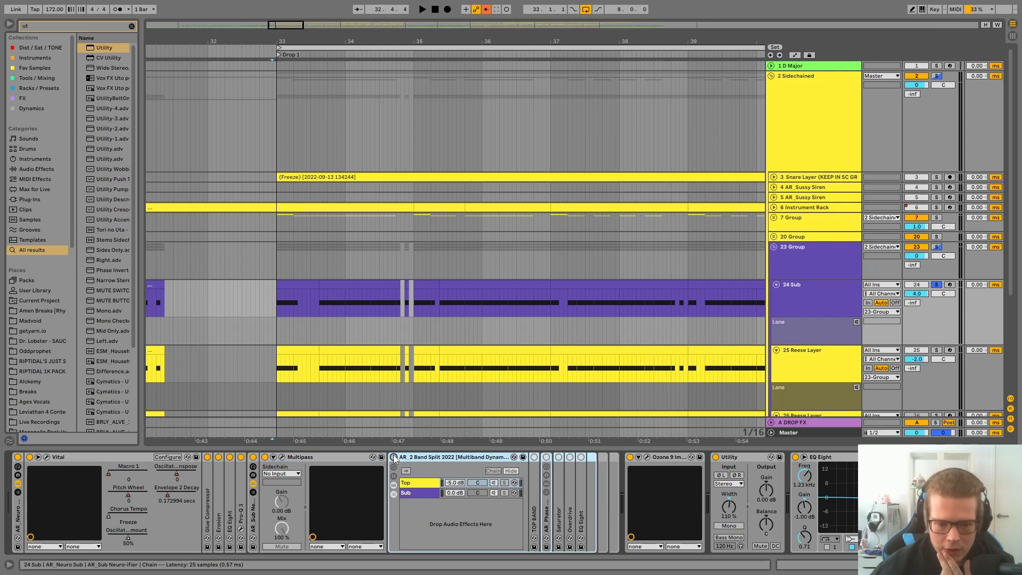